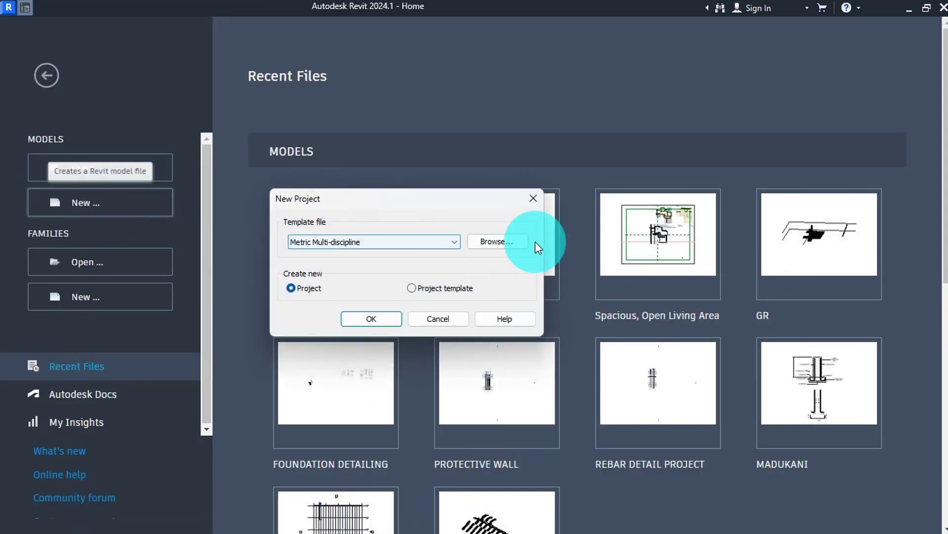
# Step: Create a new project from the Structural Analysis-DefaultMetric.rte template
pyautogui.click(492, 244)
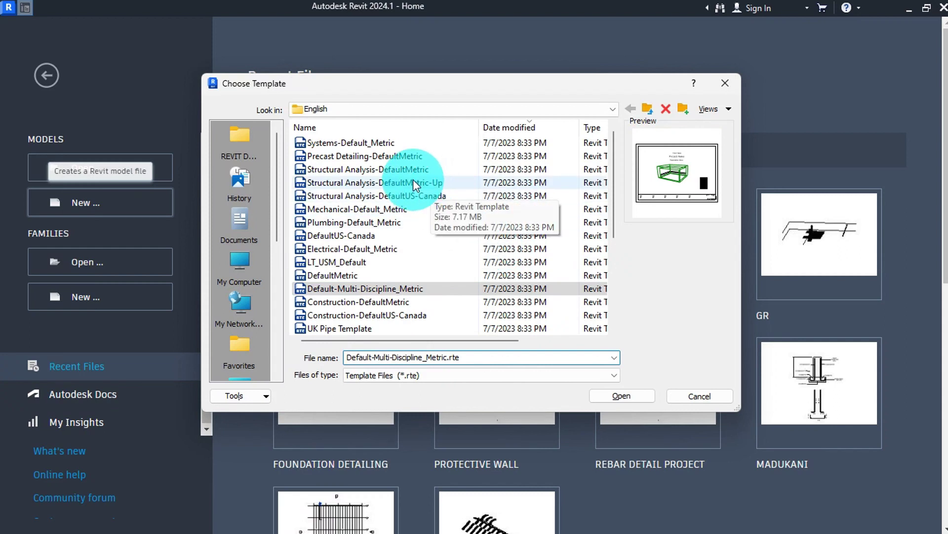
pyautogui.click(419, 165)
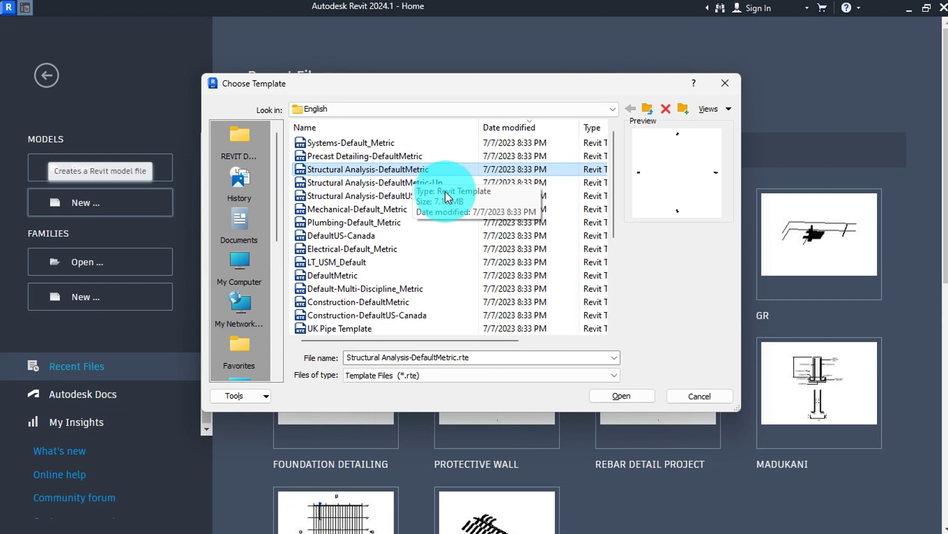
pyautogui.click(622, 395)
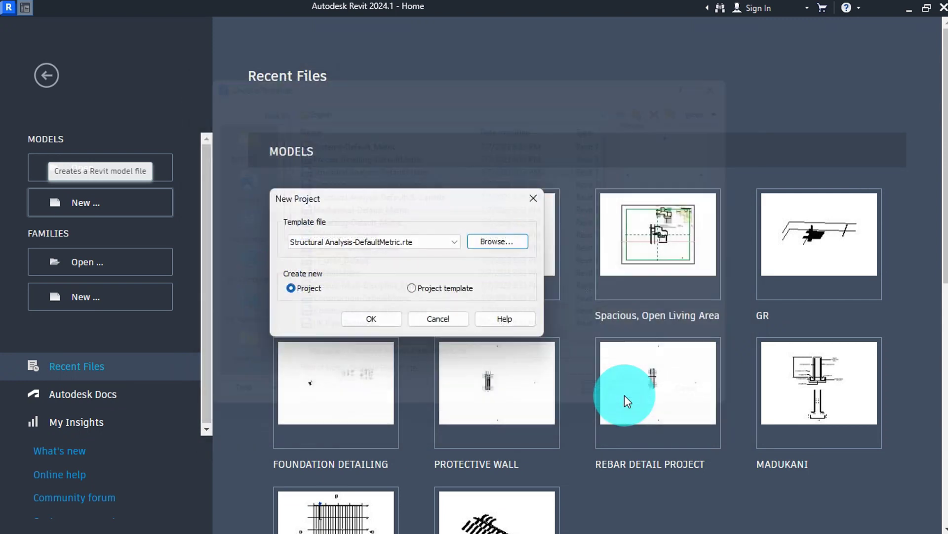
pyautogui.click(370, 319)
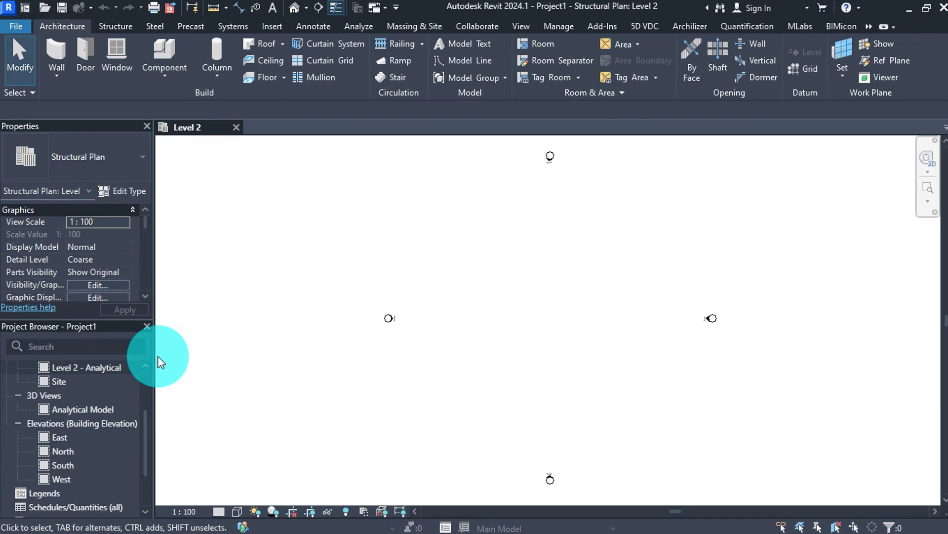
# Step: Open the East building elevation view with the structural tools at hand
pyautogui.click(116, 25)
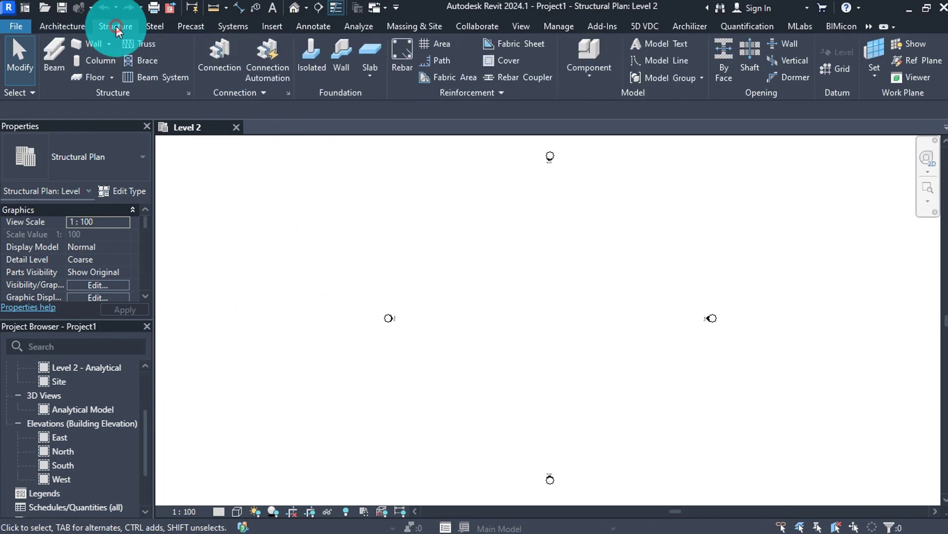
pyautogui.scroll(-1, 509, 361)
pyautogui.scroll(1, 559, 318)
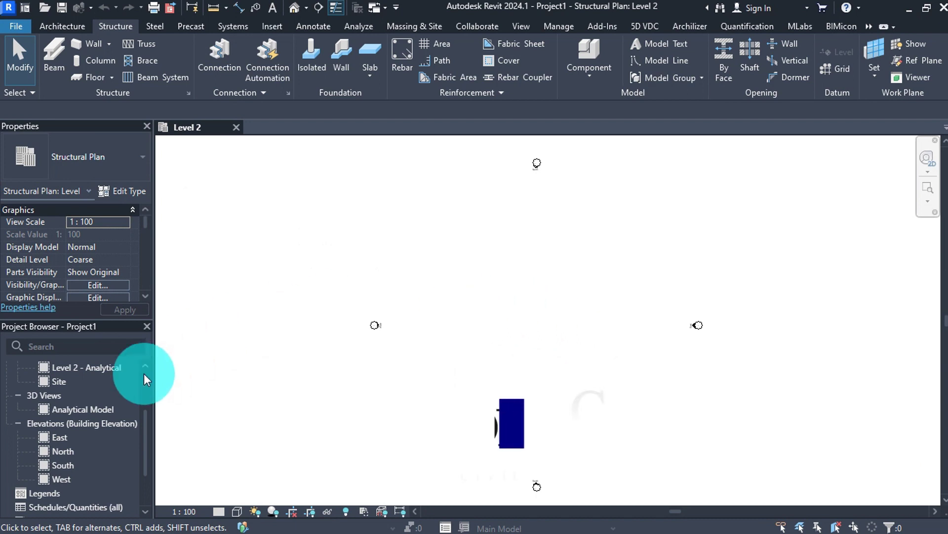
pyautogui.click(54, 438)
pyautogui.doubleClick(56, 439)
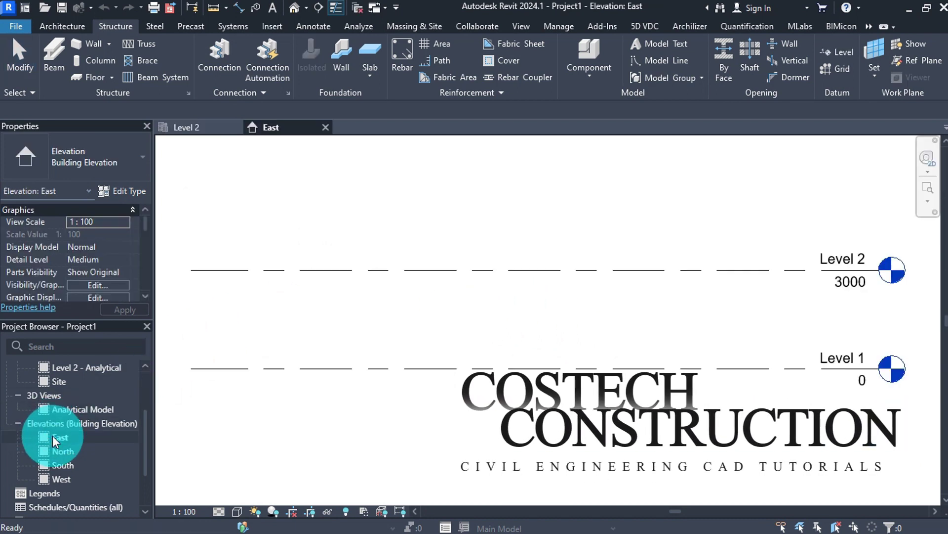
pyautogui.click(255, 395)
# Step: Set the East elevation's view scale to 1 : 50
pyautogui.click(190, 511)
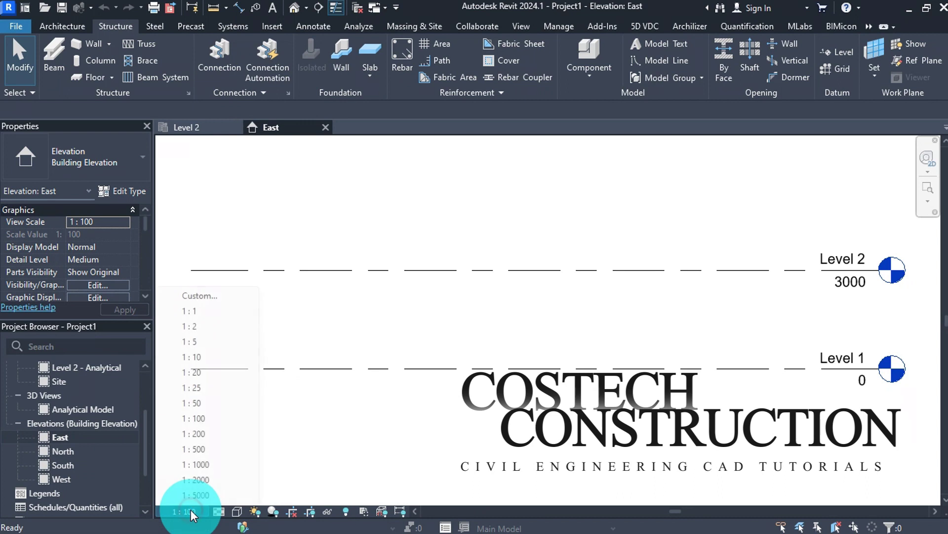
pyautogui.click(206, 392)
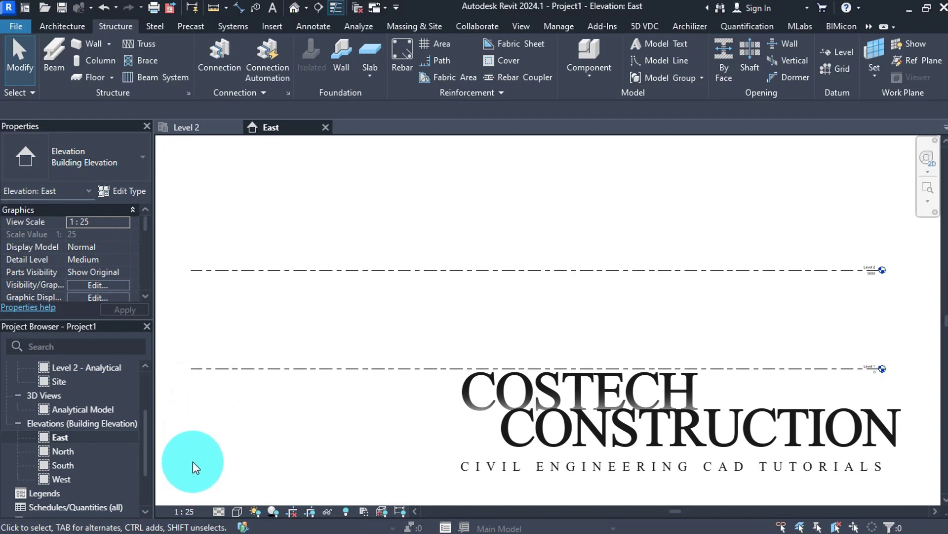
pyautogui.click(192, 510)
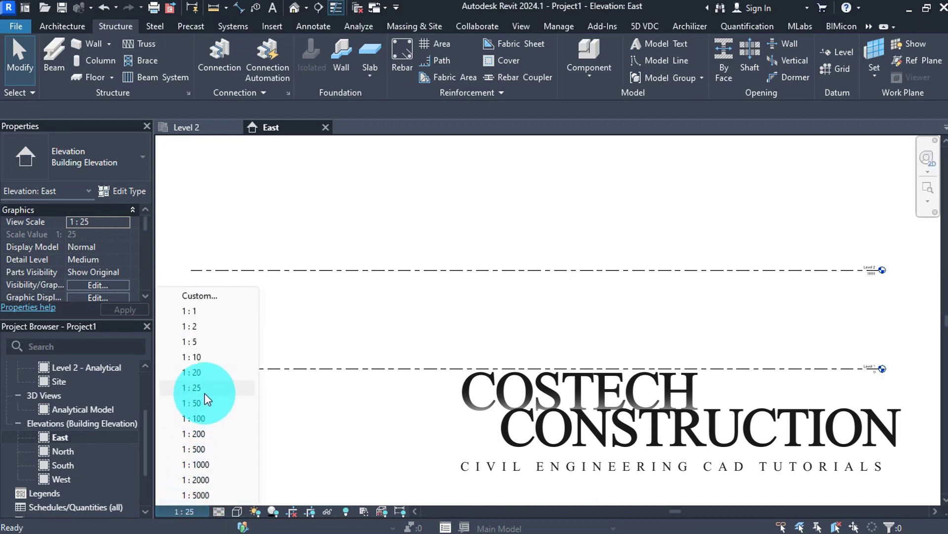
pyautogui.click(194, 403)
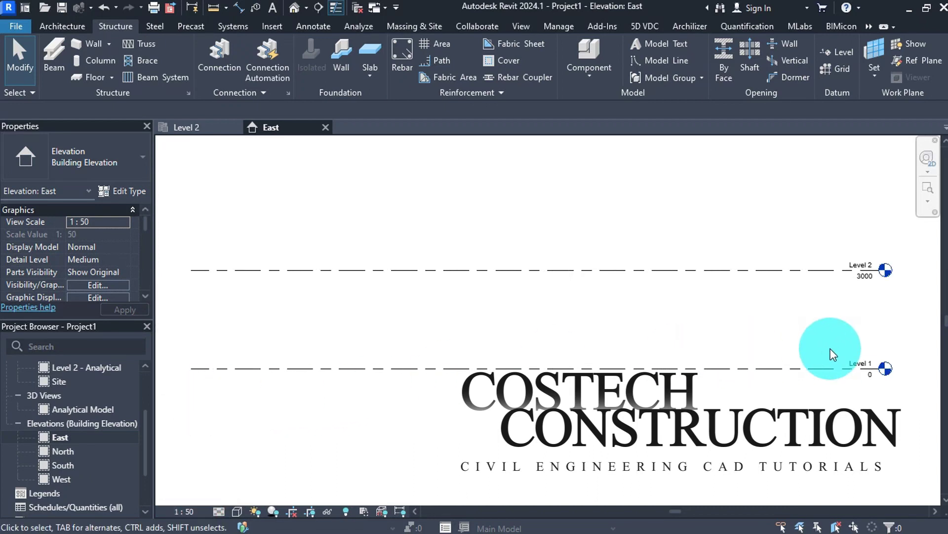
# Step: Set the elevation of Level 1 to -1500
pyautogui.scroll(3, 869, 369)
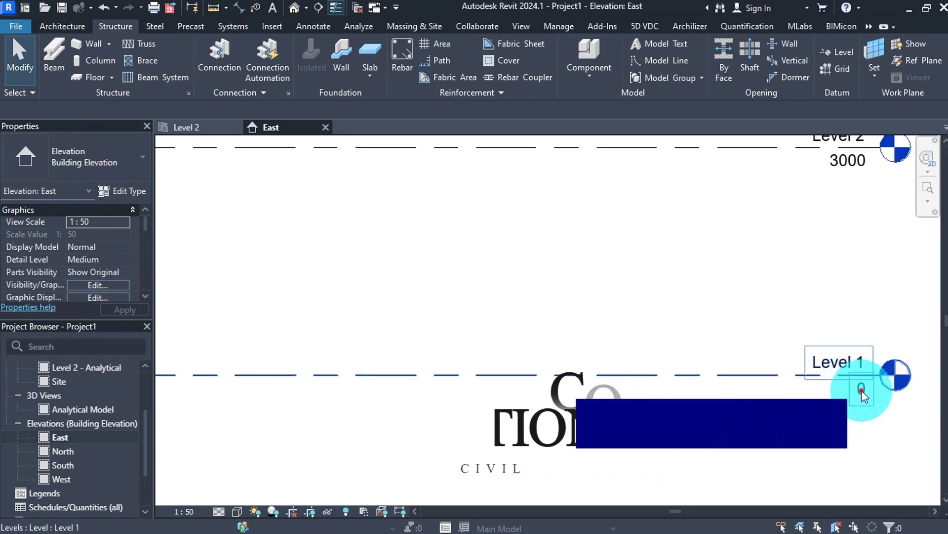
pyautogui.click(862, 393)
pyautogui.click(861, 390)
pyautogui.press('BackSpace')
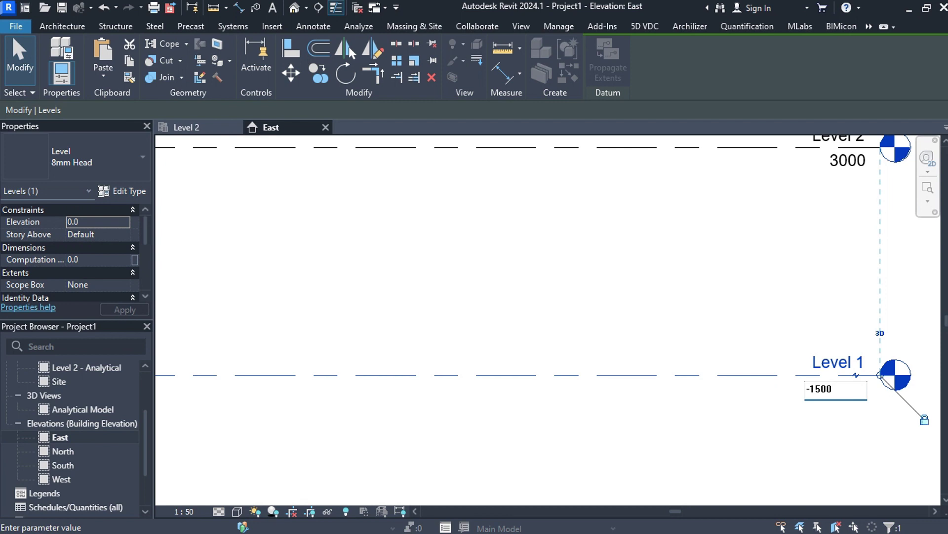
pyautogui.press('Return')
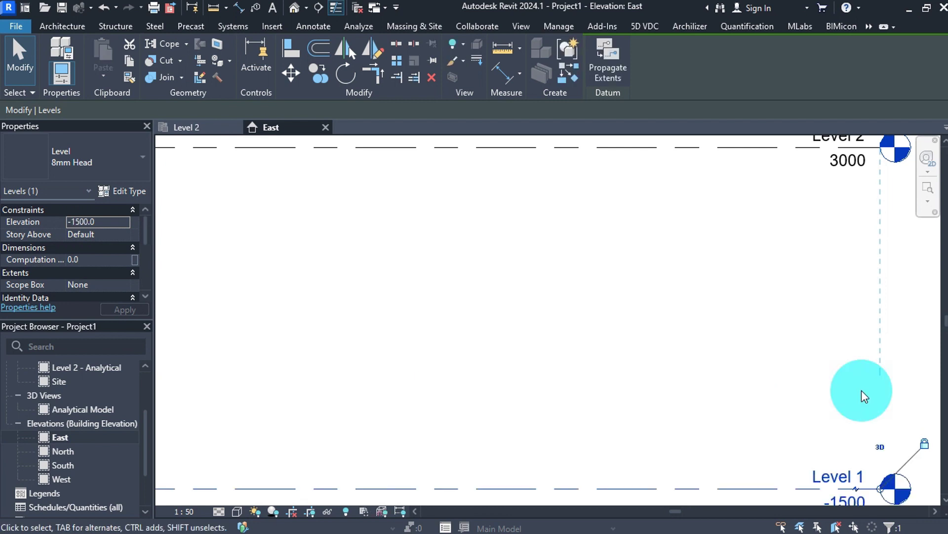
# Step: Set the elevation of Level 2 to 0
pyautogui.click(844, 174)
pyautogui.click(844, 171)
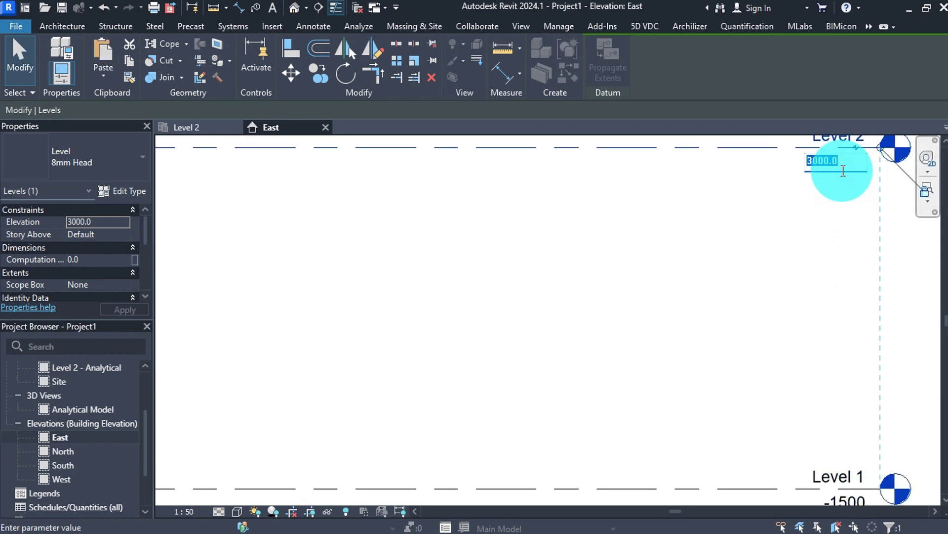
pyautogui.write('0')
pyautogui.press('Return')
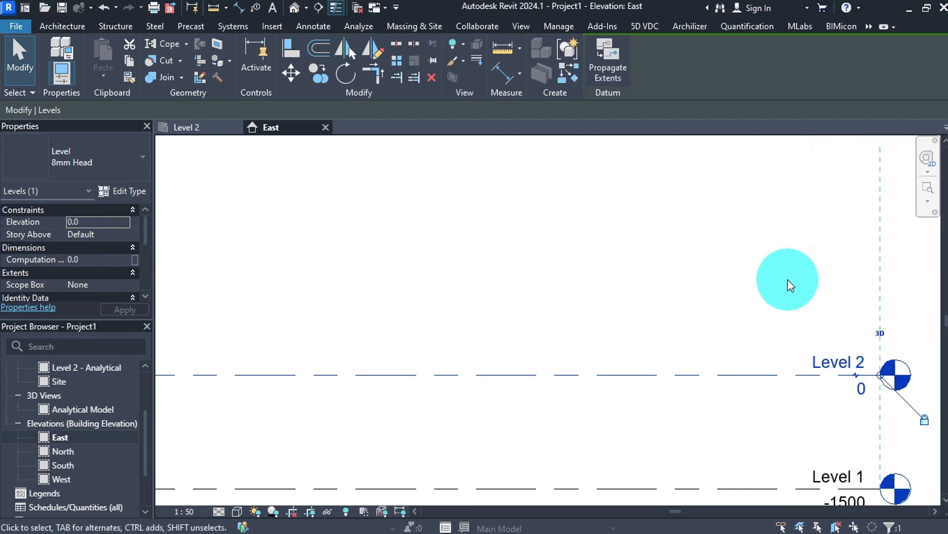
pyautogui.scroll(-5, 695, 271)
pyautogui.click(500, 250)
pyautogui.scroll(-2, 469, 262)
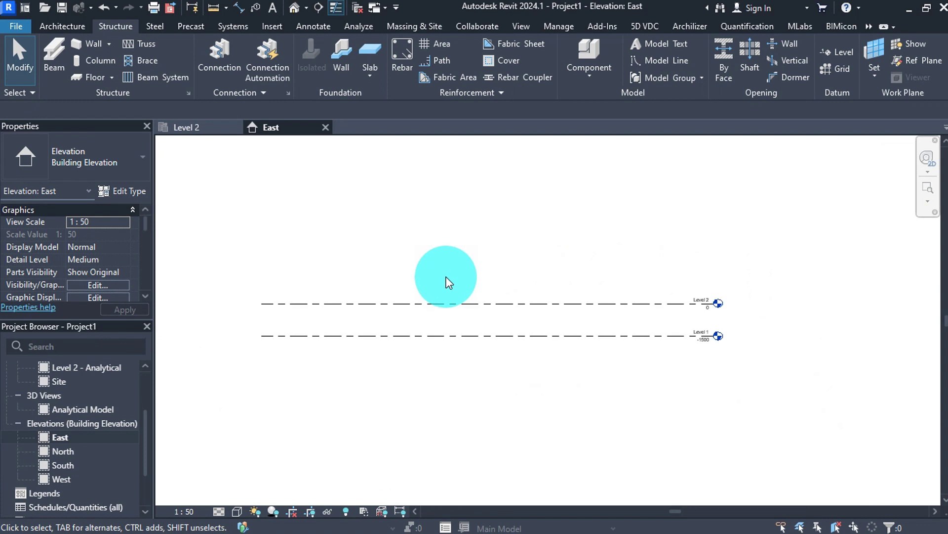
# Step: Draw a new level 150 above Level 2, aligned with both ends of the existing level lines
pyautogui.scroll(4, 339, 250)
pyautogui.scroll(-2, 236, 229)
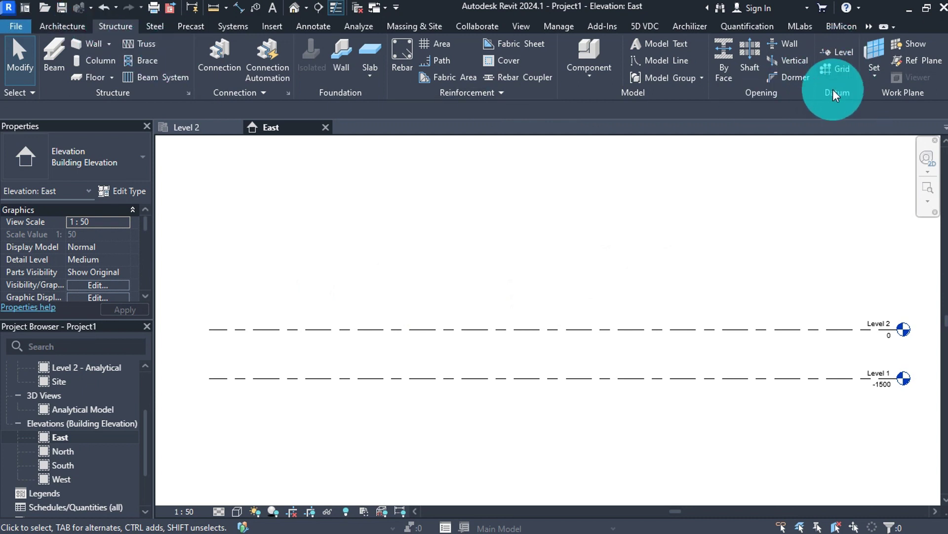
pyautogui.click(835, 56)
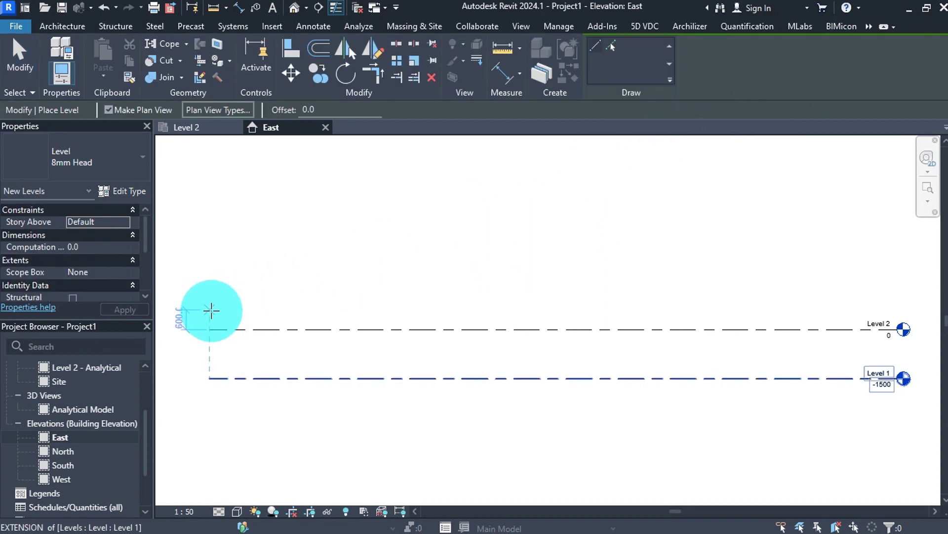
pyautogui.write('150')
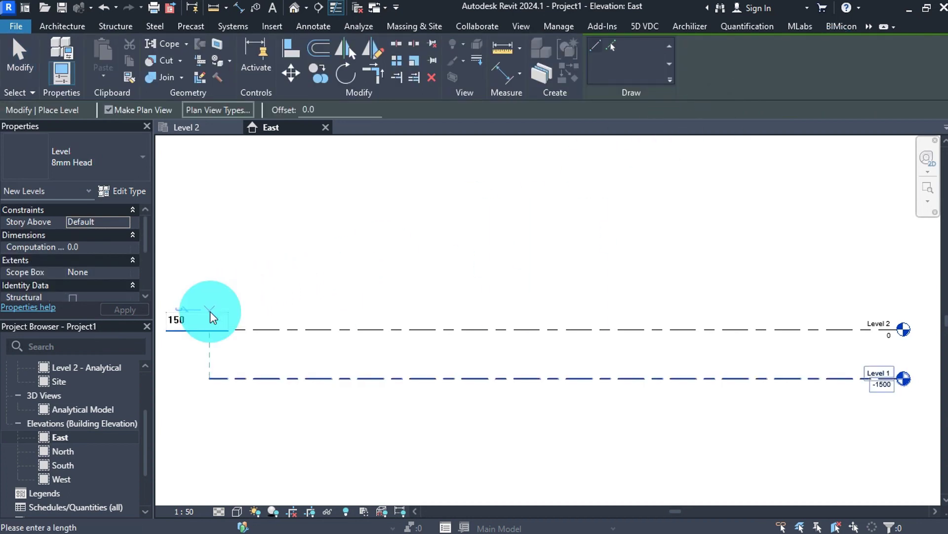
pyautogui.press('Return')
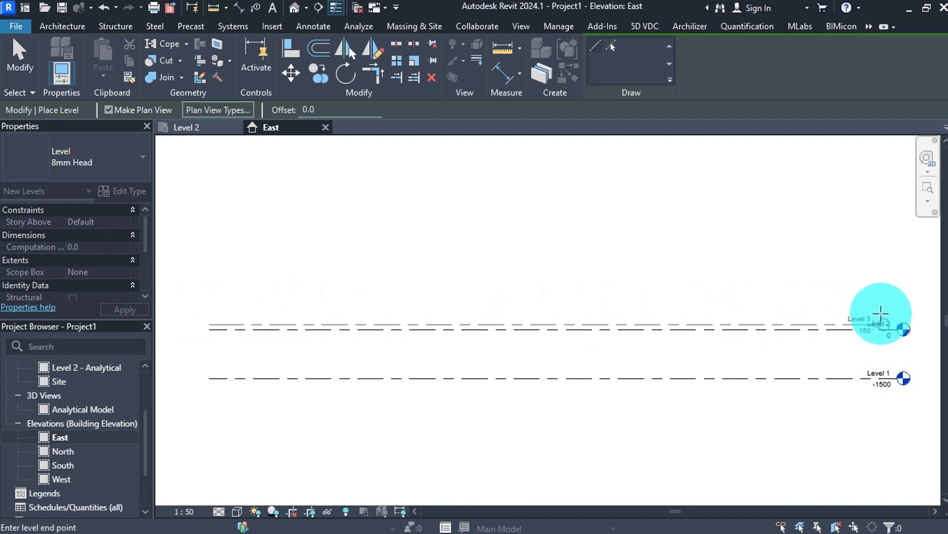
pyautogui.click(899, 313)
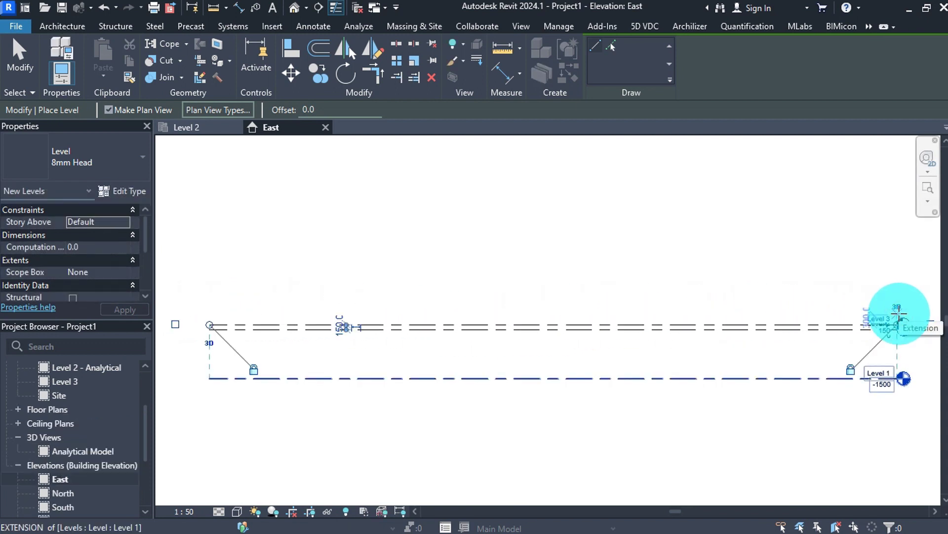
pyautogui.press('Escape')
pyautogui.press('Escape')
# Step: Add an elbow to the head of Level 3 and move its label clear above the Level 2 head
pyautogui.scroll(5, 900, 328)
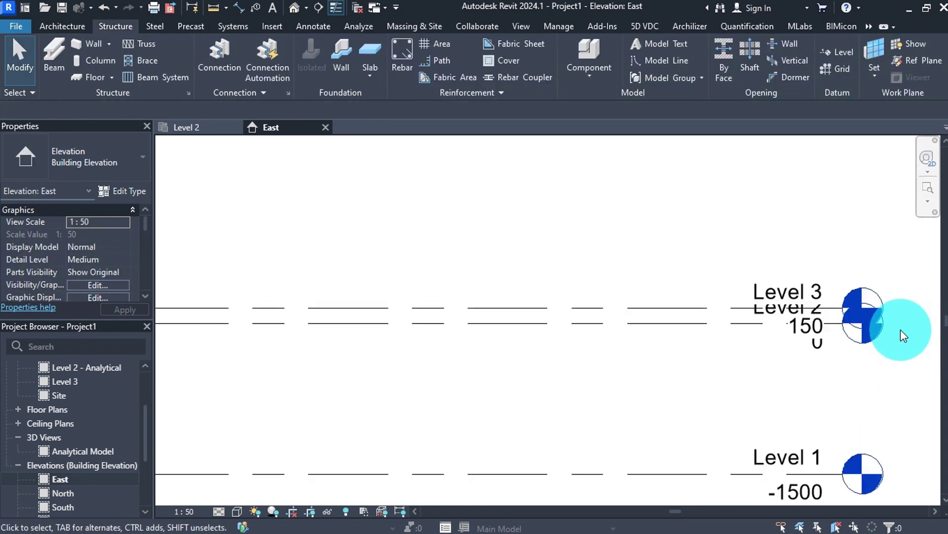
pyautogui.click(692, 307)
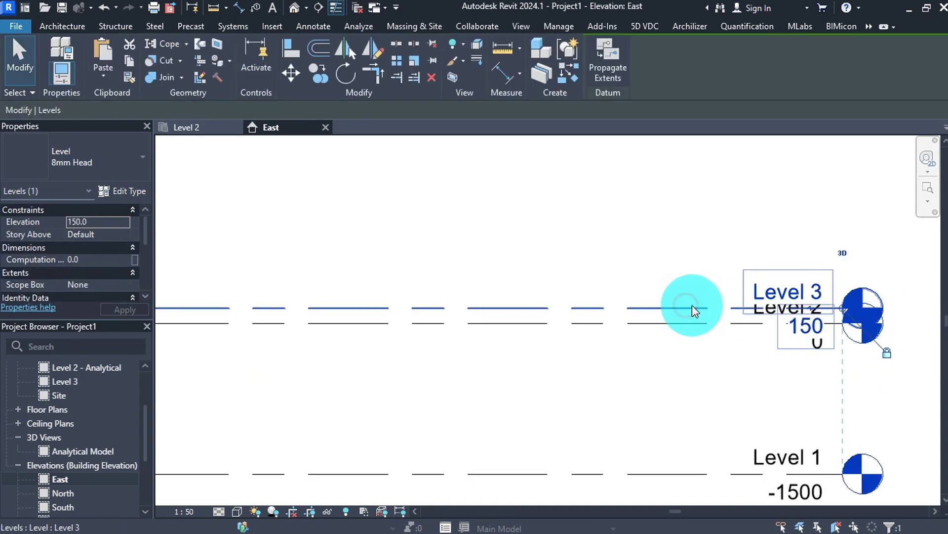
pyautogui.click(809, 311)
pyautogui.moveTo(776, 307); pyautogui.dragTo(706, 308)
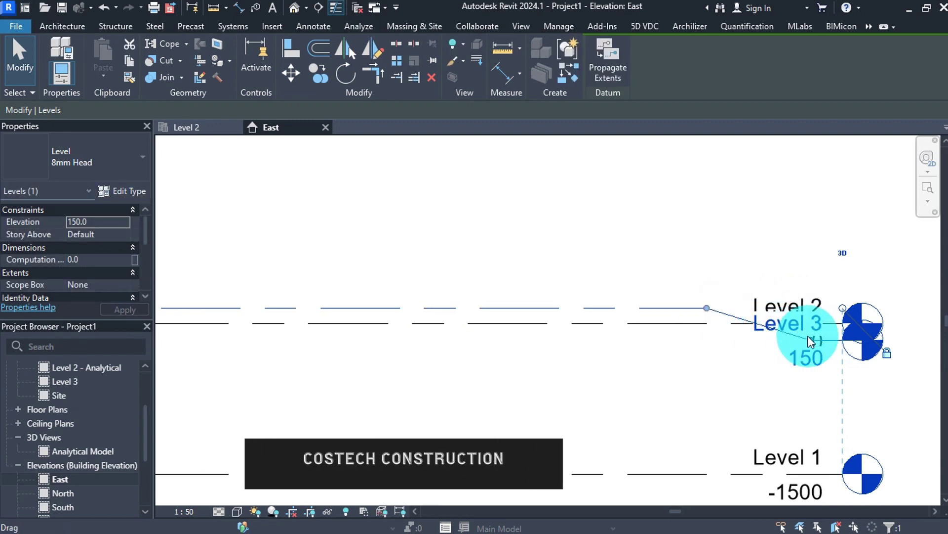
pyautogui.moveTo(814, 342); pyautogui.dragTo(682, 227)
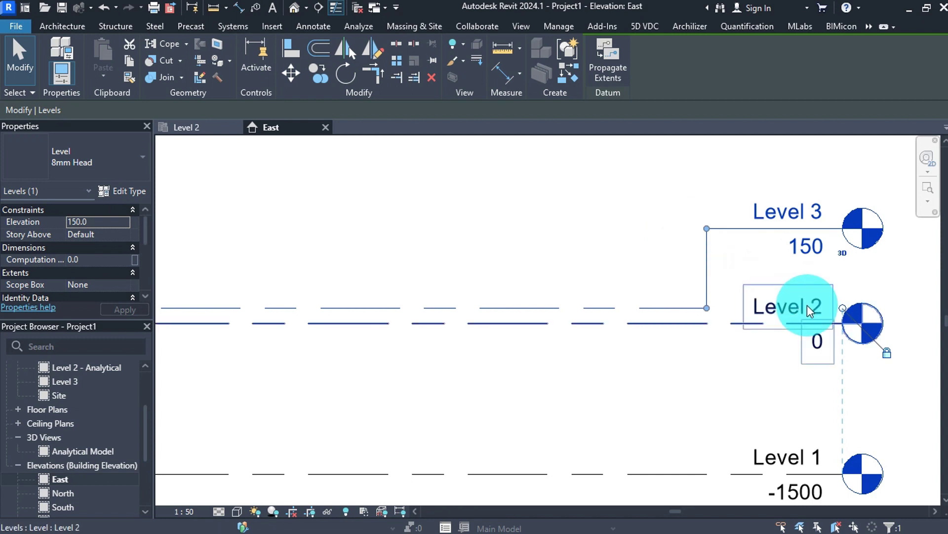
pyautogui.press('Escape')
# Step: Draw a new level 2000 above Level 3, aligned with both ends of the existing level lines
pyautogui.scroll(-2, 838, 324)
pyautogui.scroll(-3, 838, 325)
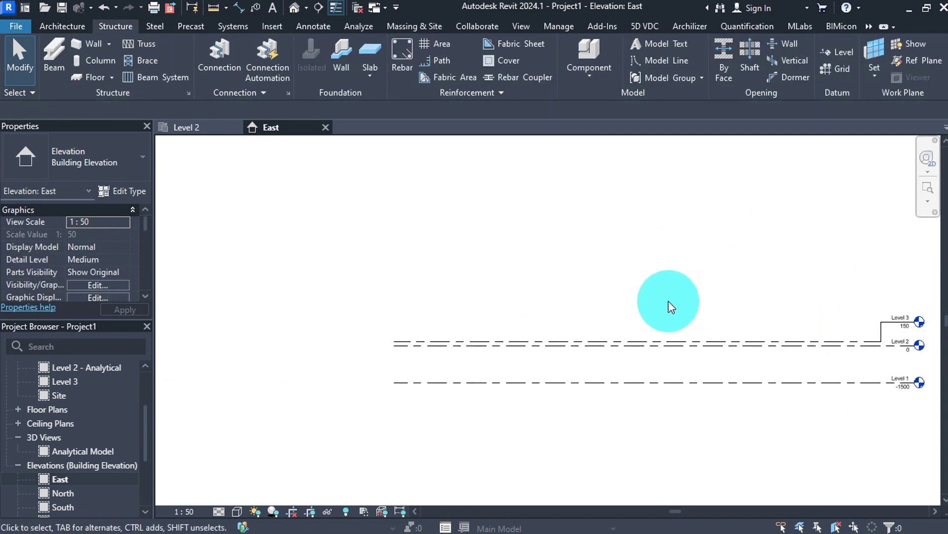
pyautogui.click(829, 57)
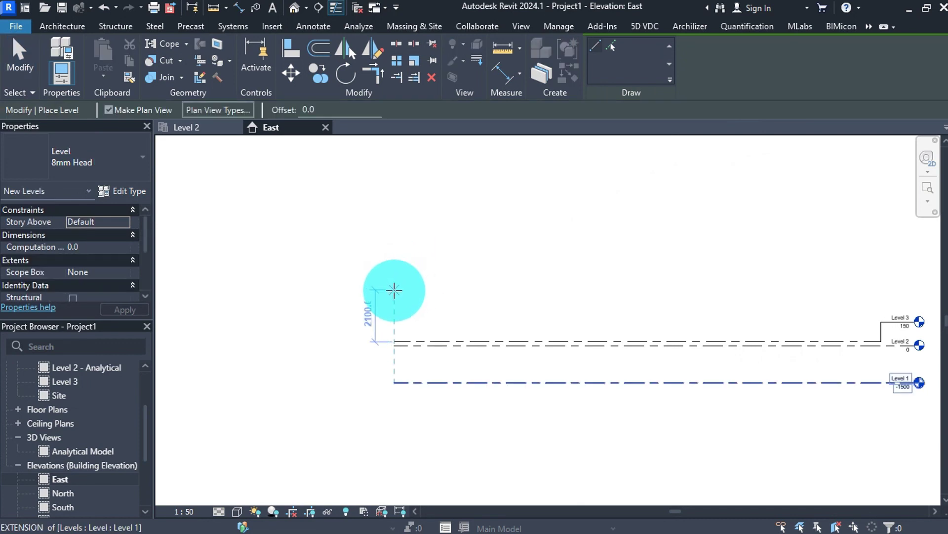
pyautogui.write('2')
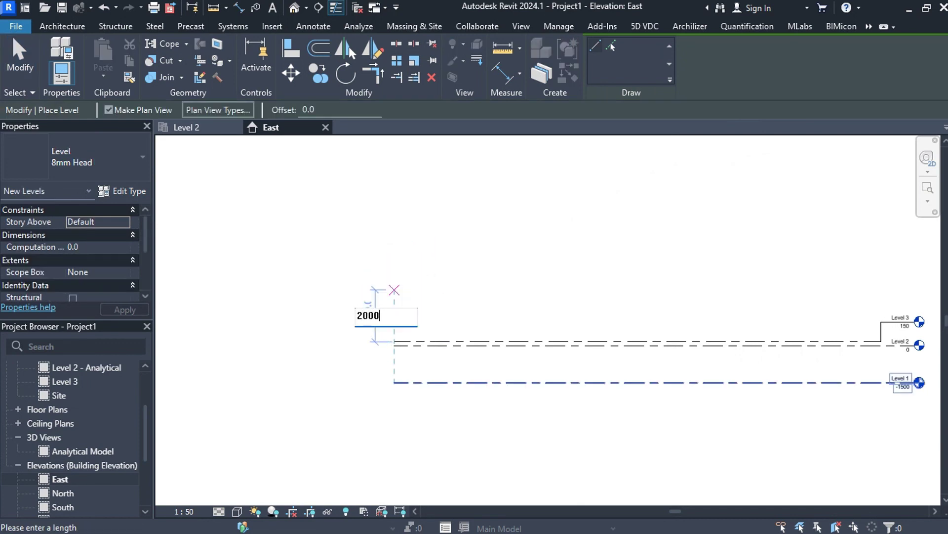
pyautogui.write('000')
pyautogui.press('Return')
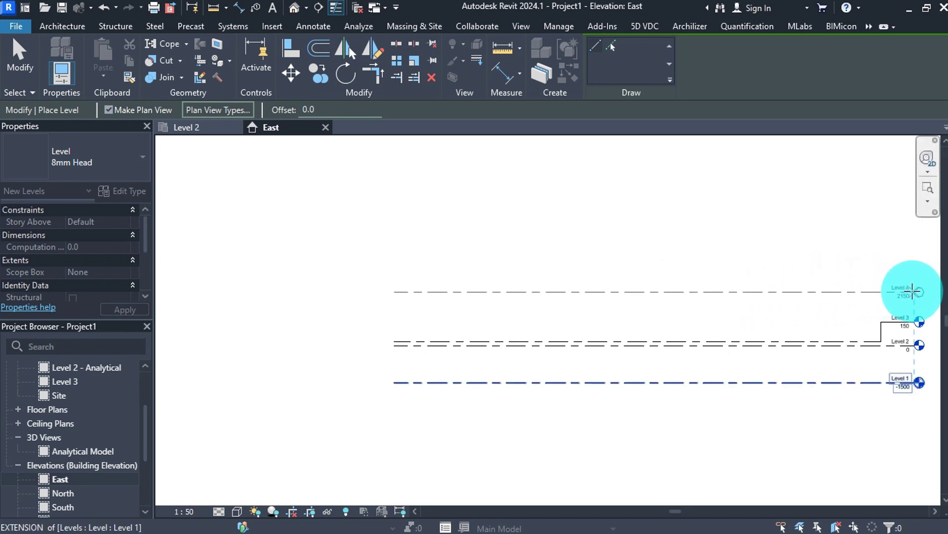
pyautogui.click(913, 291)
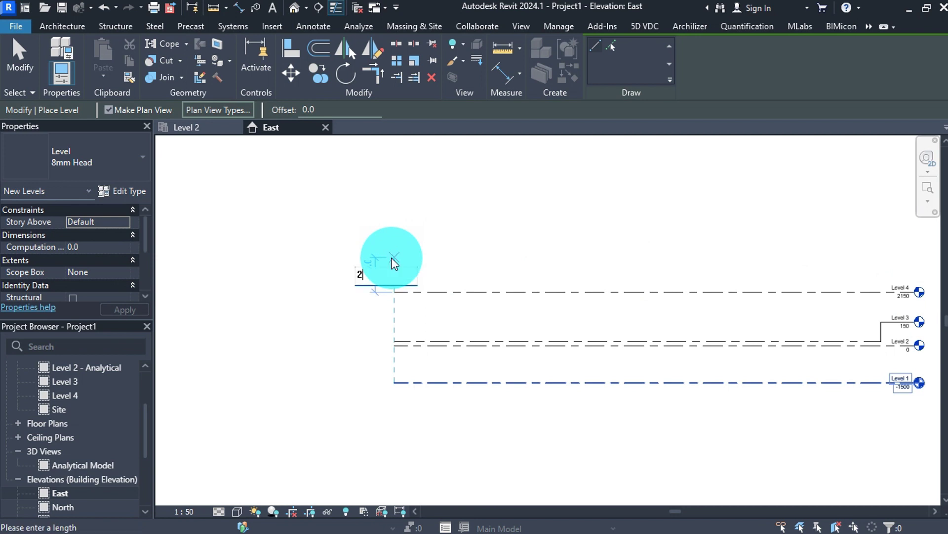
# Step: Draw another level 2000 above Level 4, matching the extents of the levels below
pyautogui.write('000')
pyautogui.press('Return')
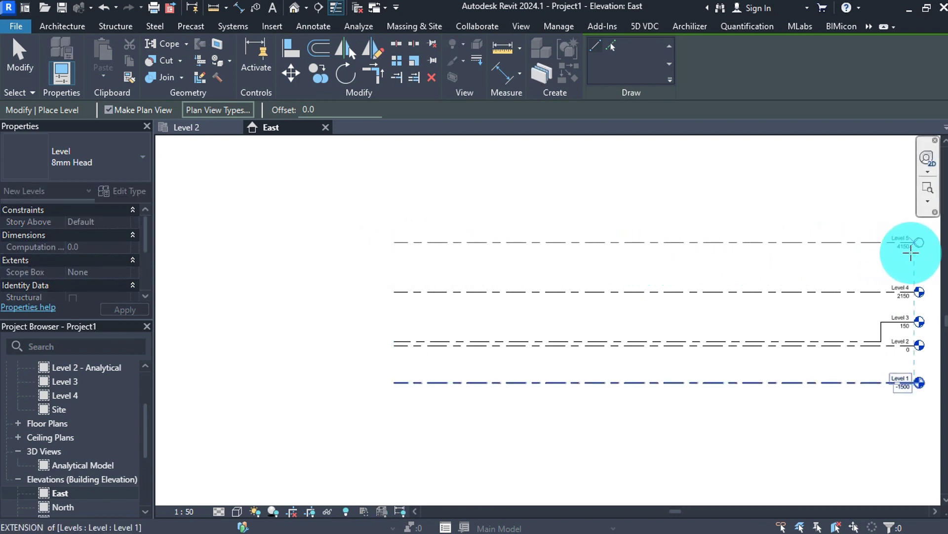
pyautogui.click(911, 253)
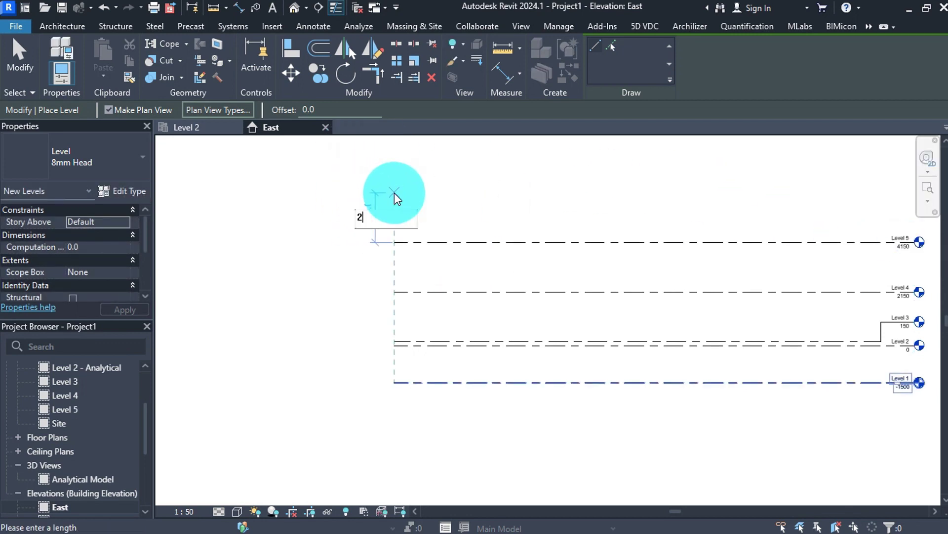
# Step: Draw a new level 2000 above Level 5, aligned with both ends of the existing level lines
pyautogui.write('00')
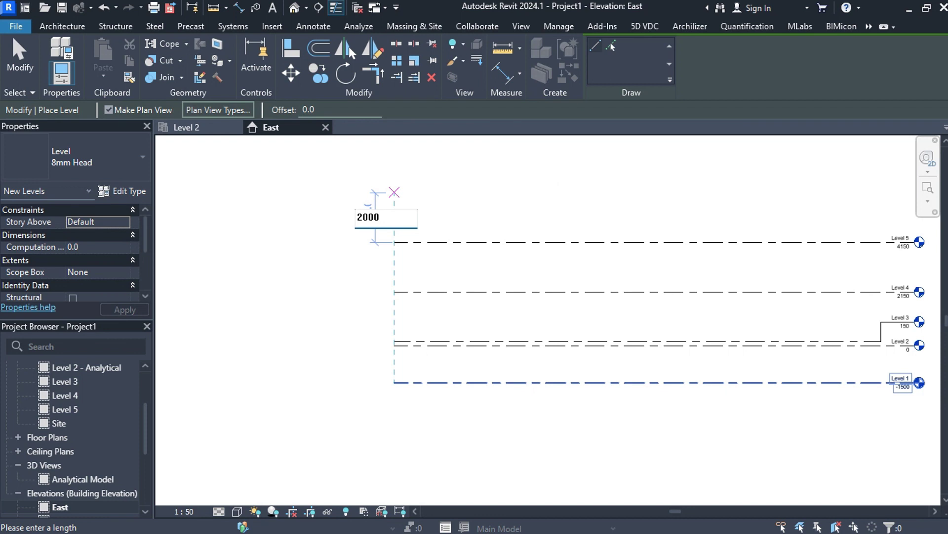
pyautogui.write('0')
pyautogui.press('Return')
pyautogui.click(886, 202)
pyautogui.scroll(-2, 875, 197)
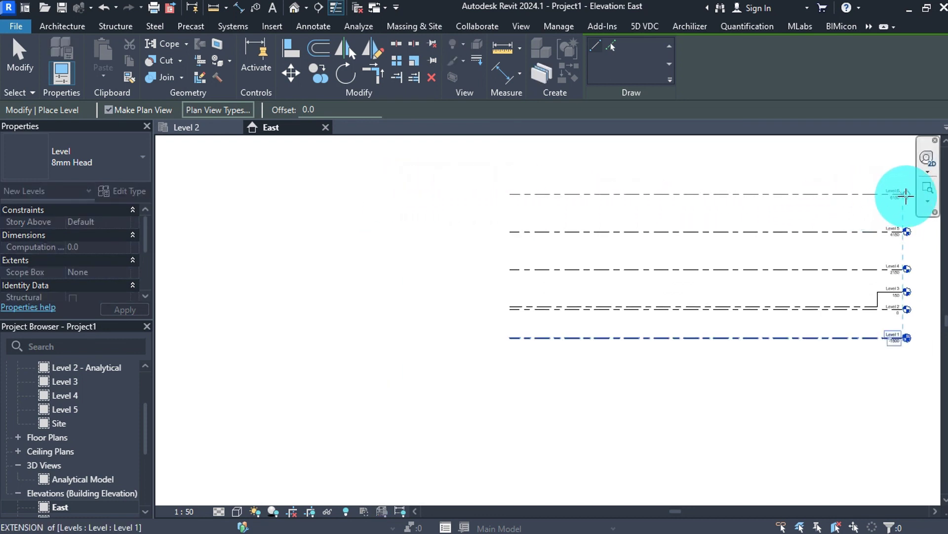
pyautogui.click(906, 196)
pyautogui.press('Escape')
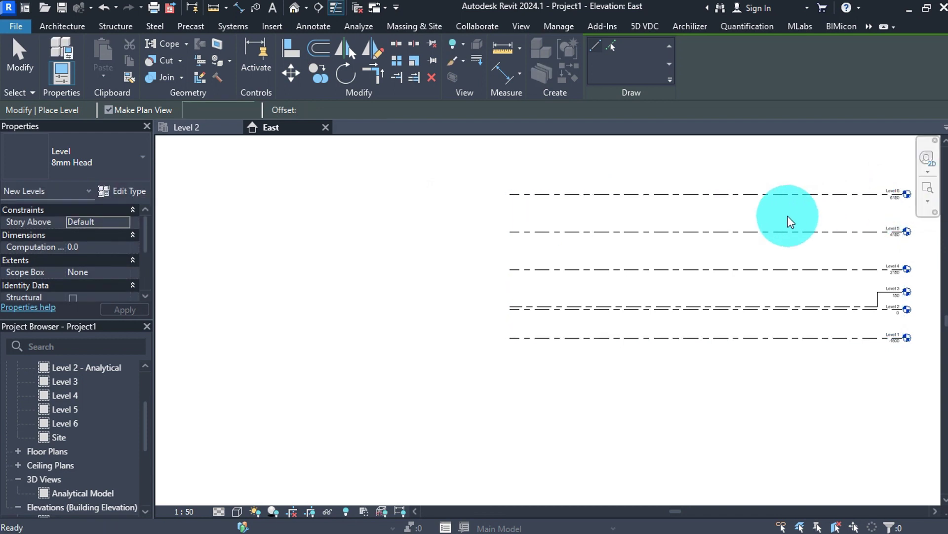
pyautogui.press('Escape')
# Step: Open the Level 1 structural plan view
pyautogui.scroll(-2, 659, 282)
pyautogui.scroll(2, 633, 235)
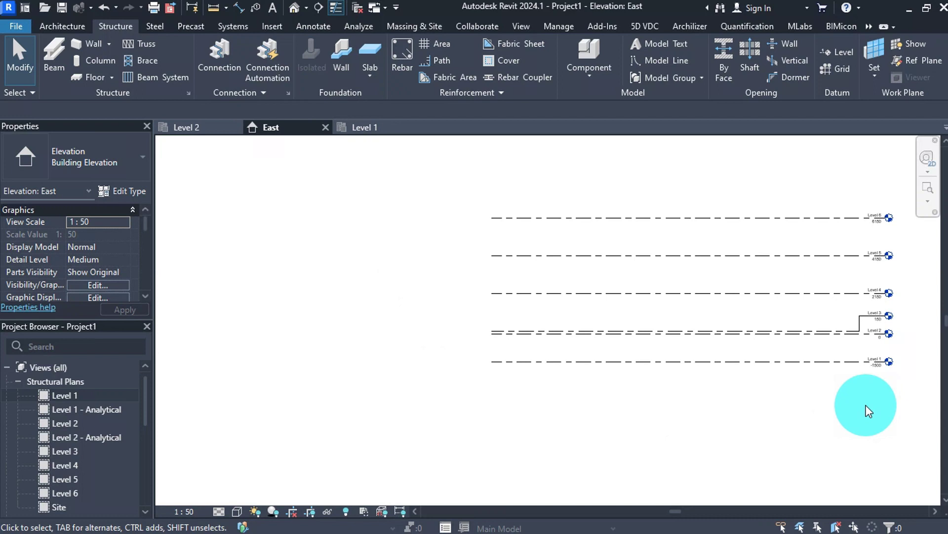
pyautogui.scroll(3, 899, 360)
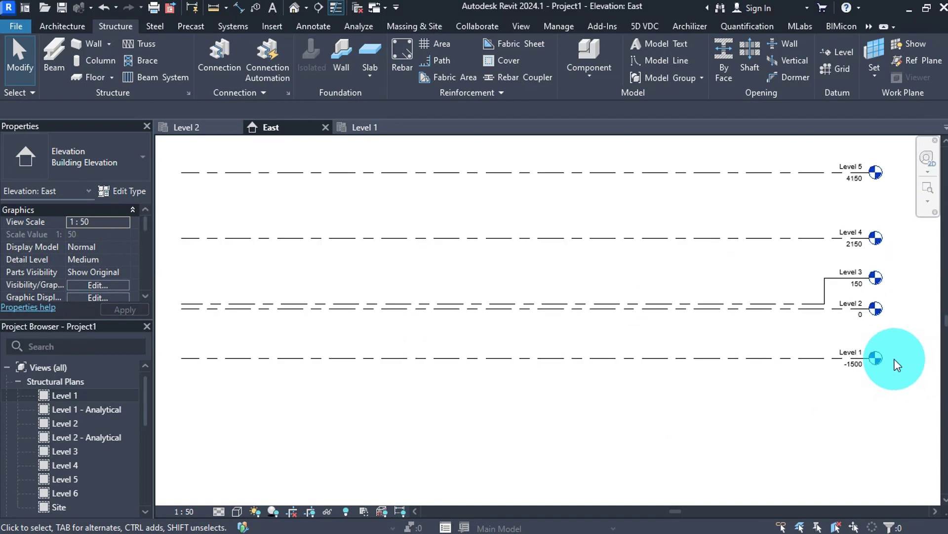
pyautogui.scroll(-3, 772, 351)
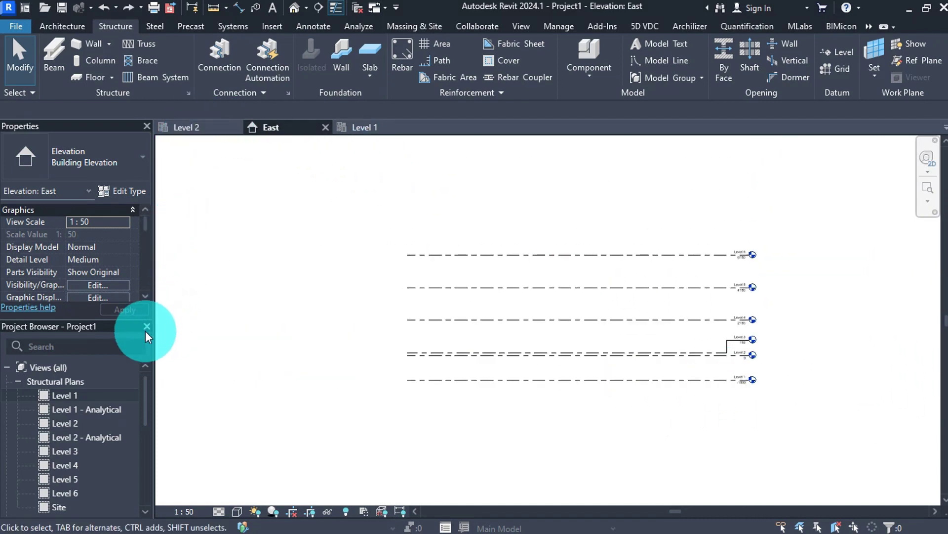
pyautogui.doubleClick(68, 395)
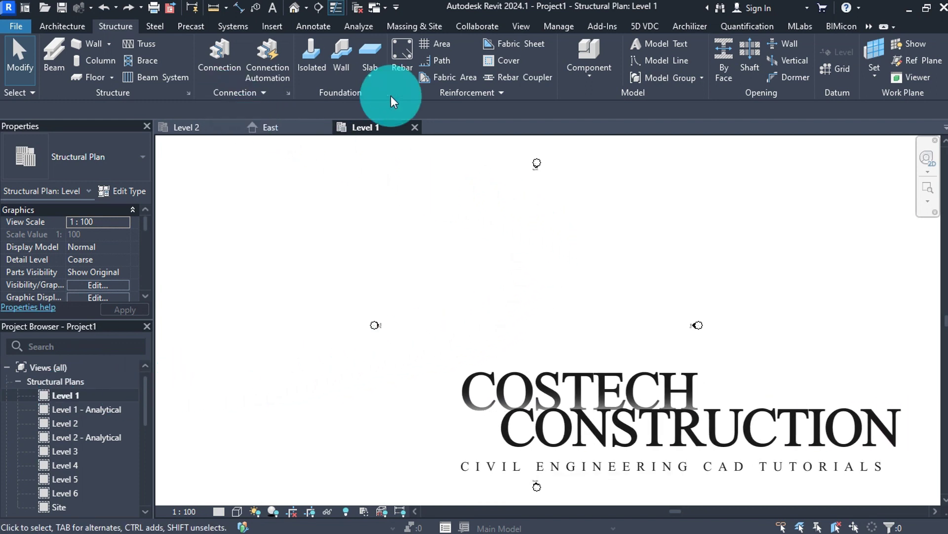
# Step: Draw the first vertical grid line between the elevation markers, starting at its upper end and placing the bubble at the lower end
pyautogui.click(825, 68)
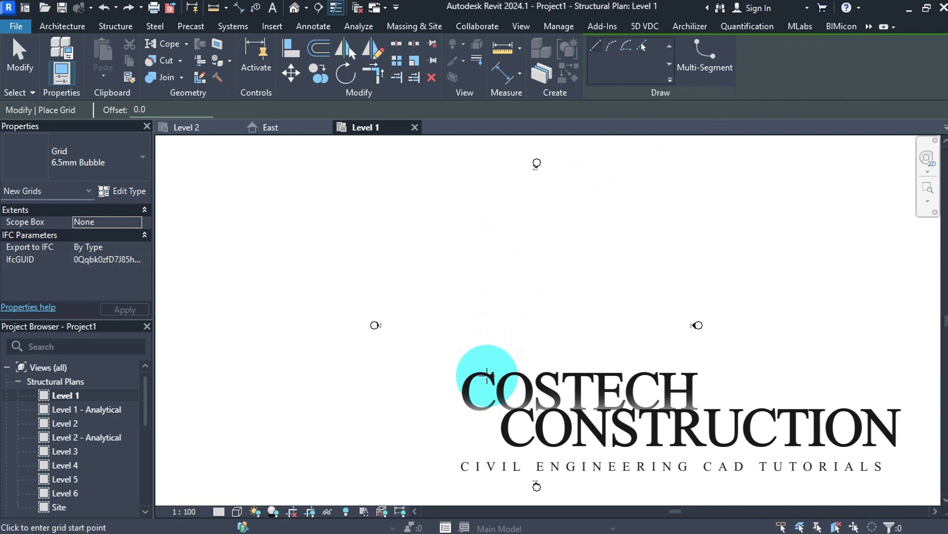
pyautogui.click(485, 366)
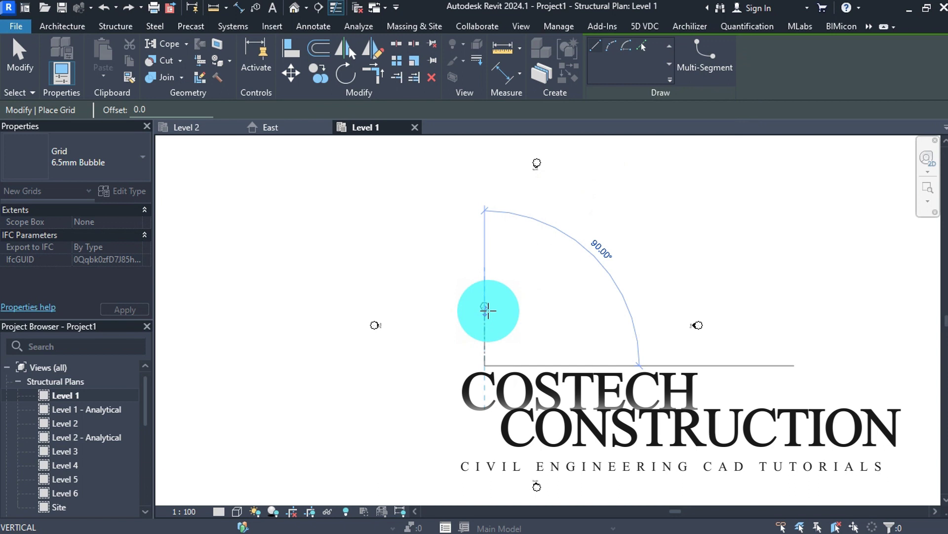
pyautogui.press('Escape')
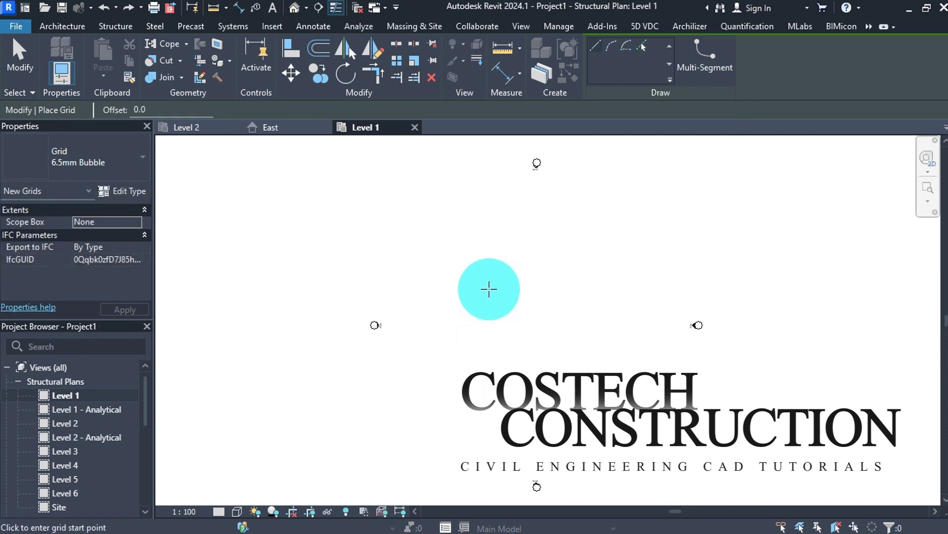
pyautogui.click(485, 263)
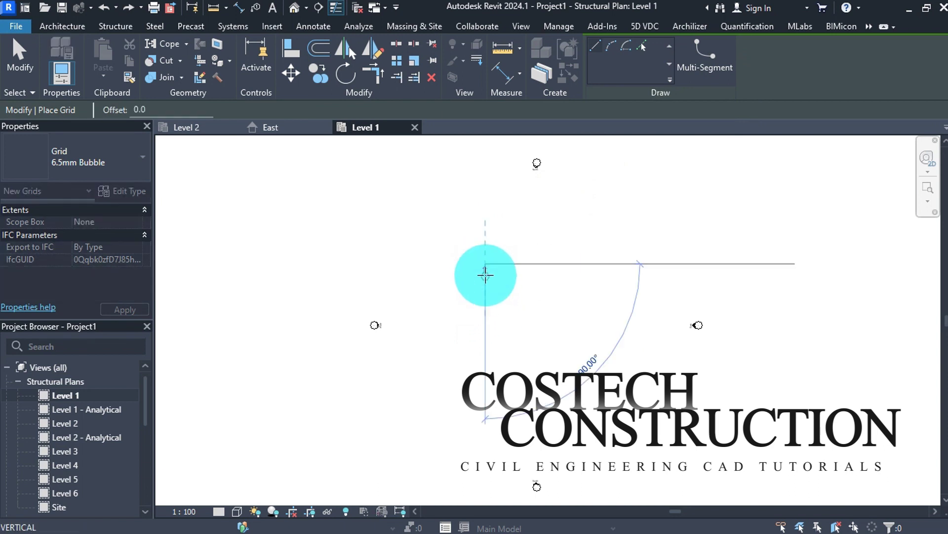
pyautogui.scroll(2, 483, 339)
pyautogui.scroll(1, 483, 340)
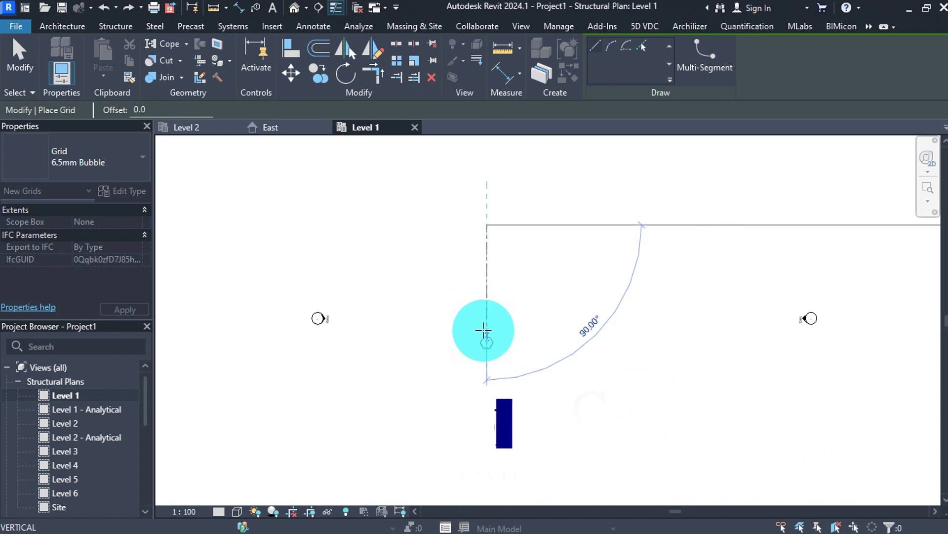
pyautogui.click(483, 330)
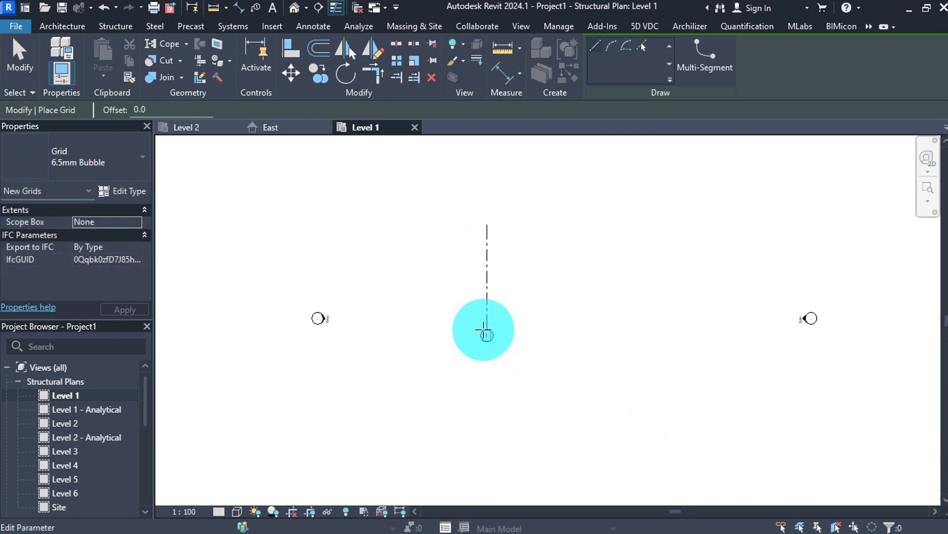
# Step: Draw two vertical grid lines to the right of grid 1, spaced 700 and then 600, matching its extents
pyautogui.write('700')
pyautogui.press('Return')
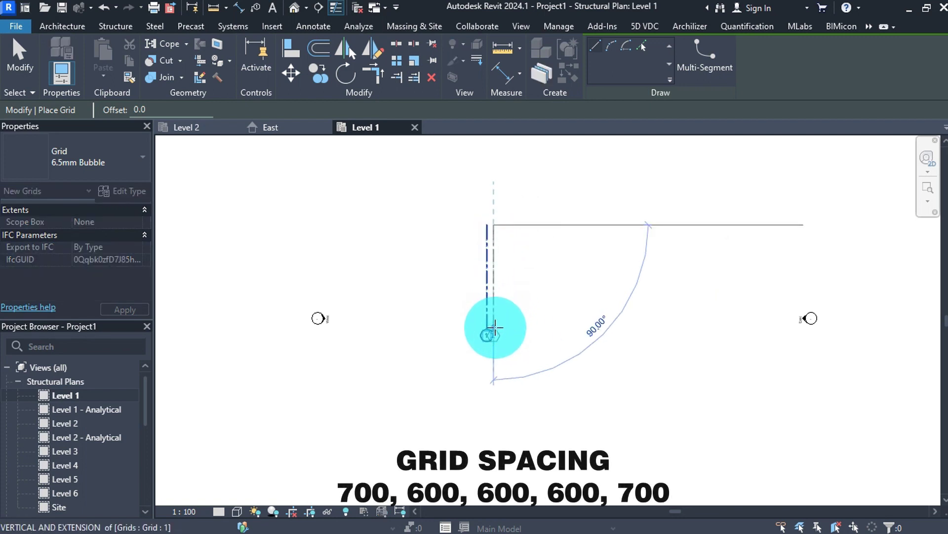
pyautogui.click(495, 327)
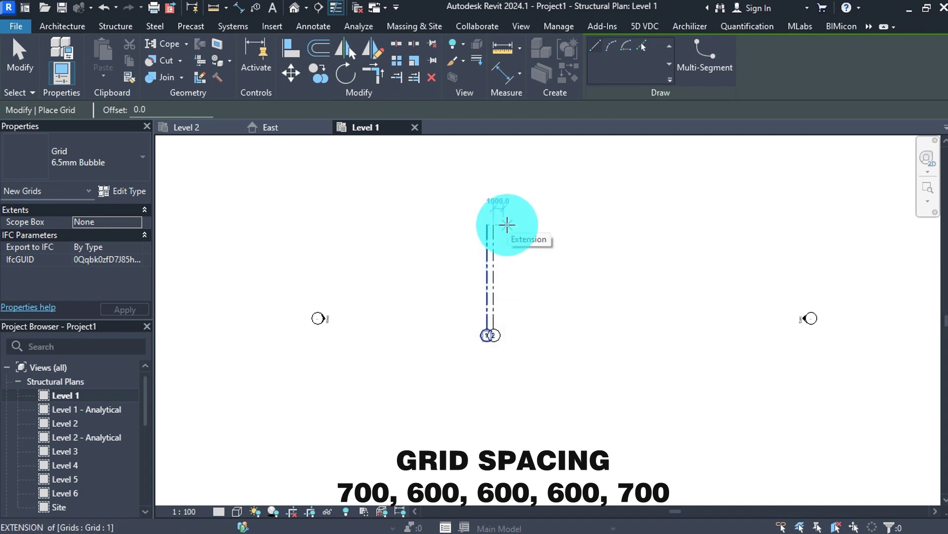
pyautogui.write('600')
pyautogui.press('Return')
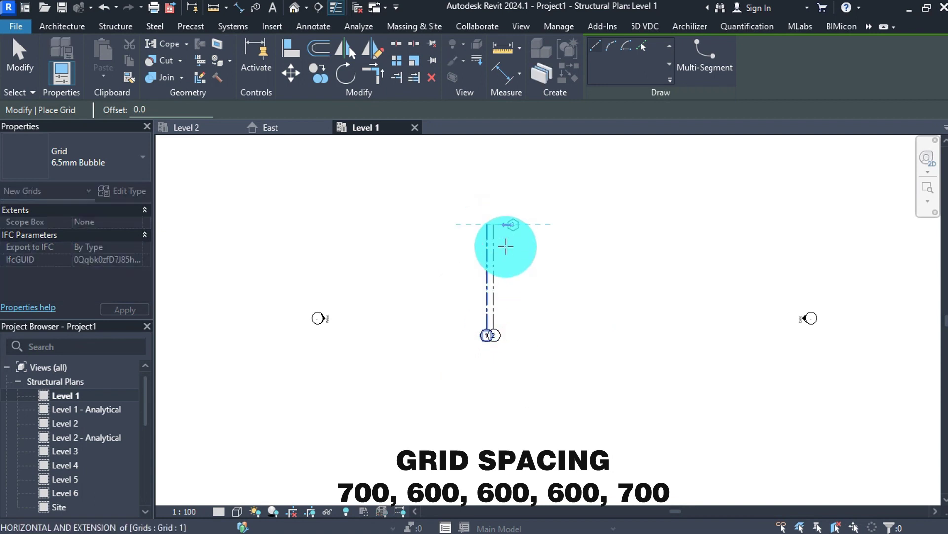
pyautogui.click(502, 328)
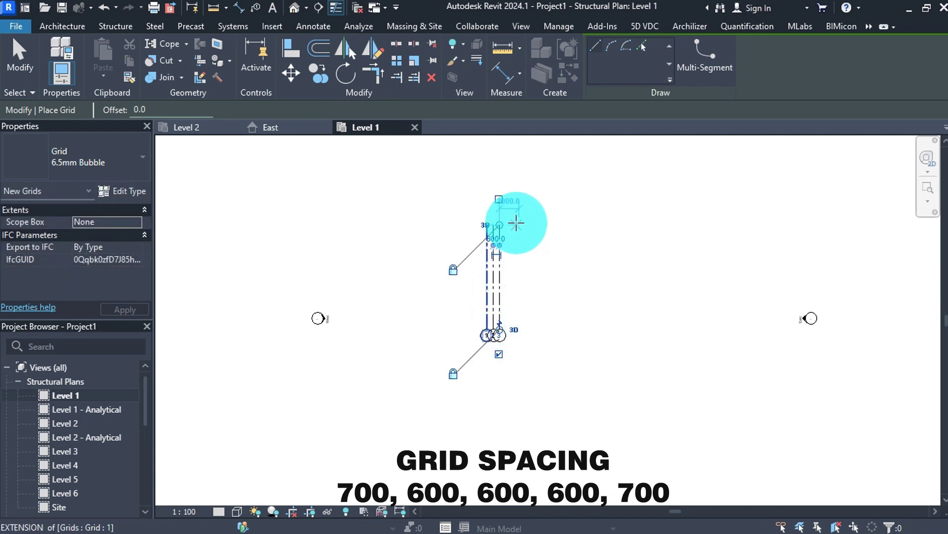
# Step: Draw two further vertical grid lines to the right of grid 3, each spaced 600 and matching the existing extents
pyautogui.write('600')
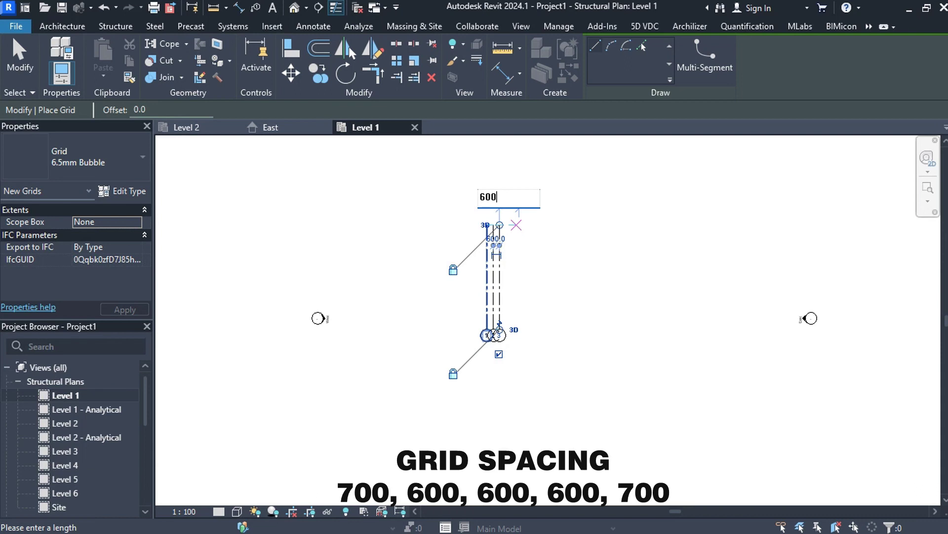
pyautogui.press('Return')
pyautogui.click(505, 225)
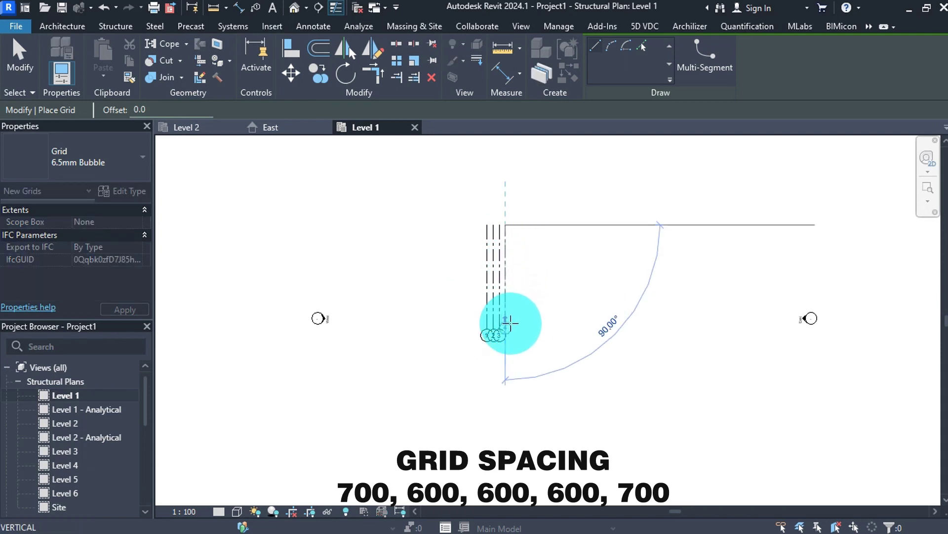
pyautogui.click(510, 327)
pyautogui.click(525, 224)
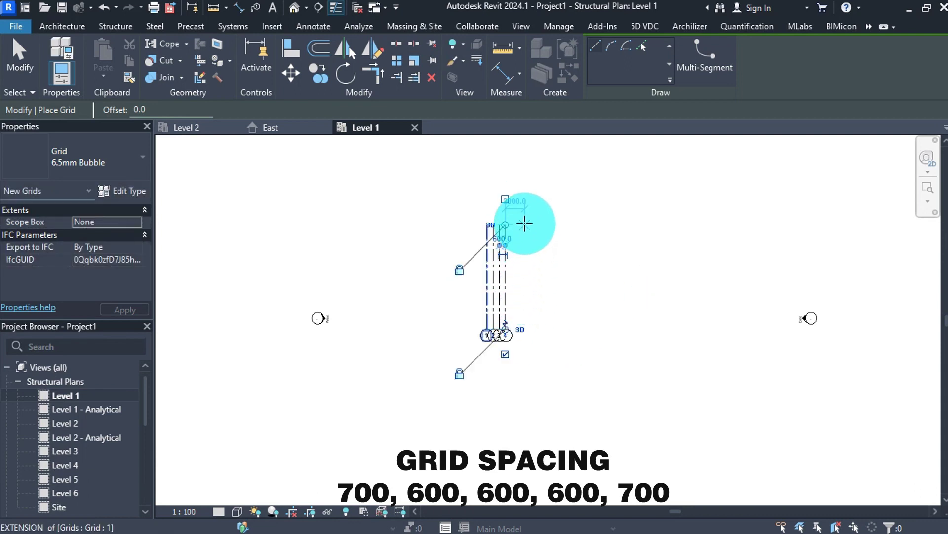
pyautogui.write('600')
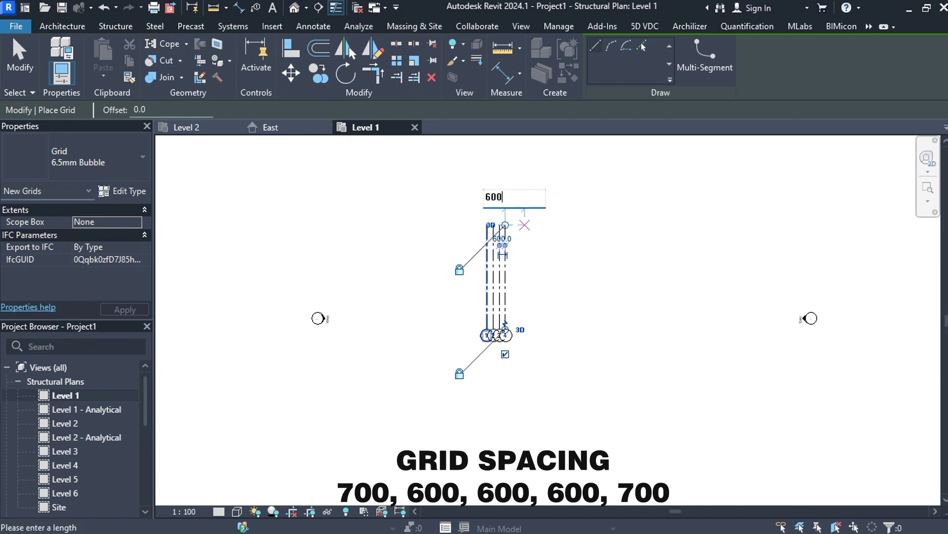
pyautogui.press('Return')
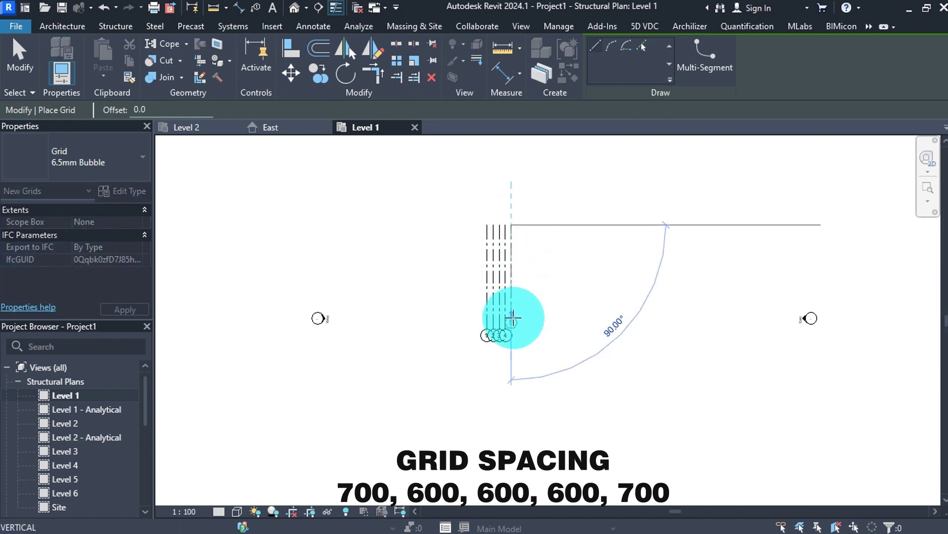
pyautogui.click(512, 328)
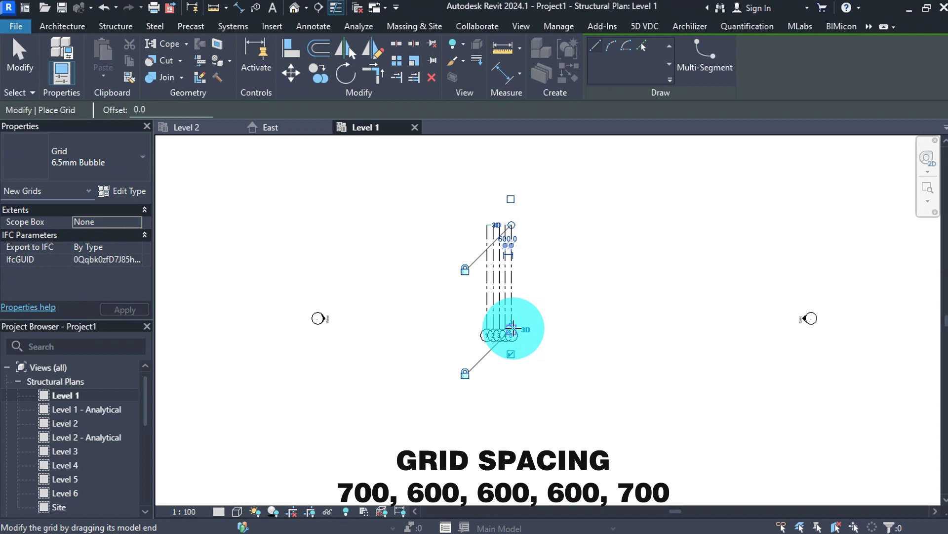
# Step: Draw a last vertical grid line 700 to the right of grid 5, aligned with both ends of the others
pyautogui.click(520, 228)
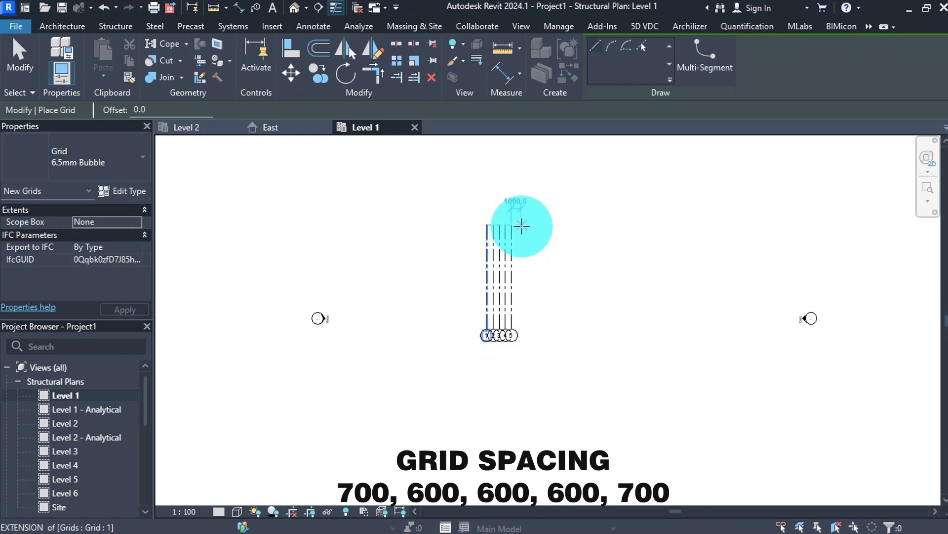
pyautogui.write('700')
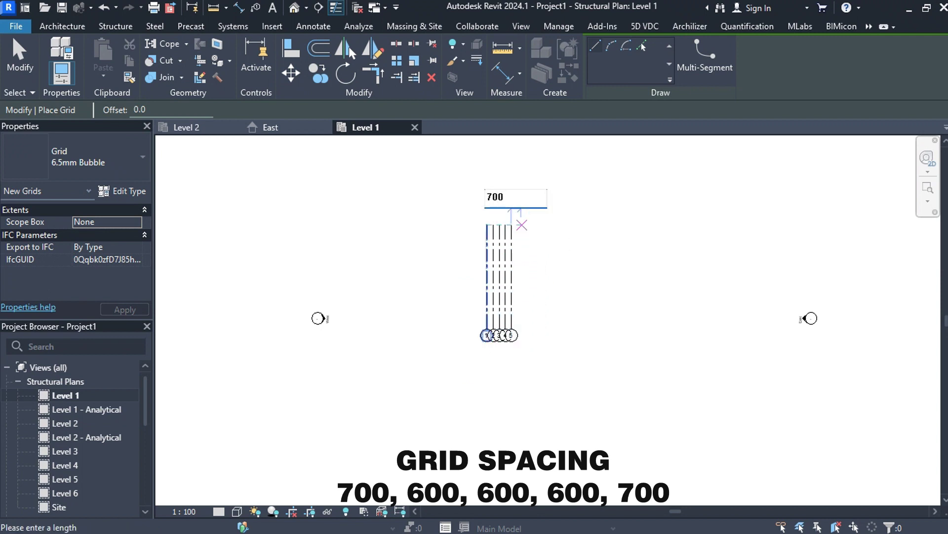
pyautogui.press('Return')
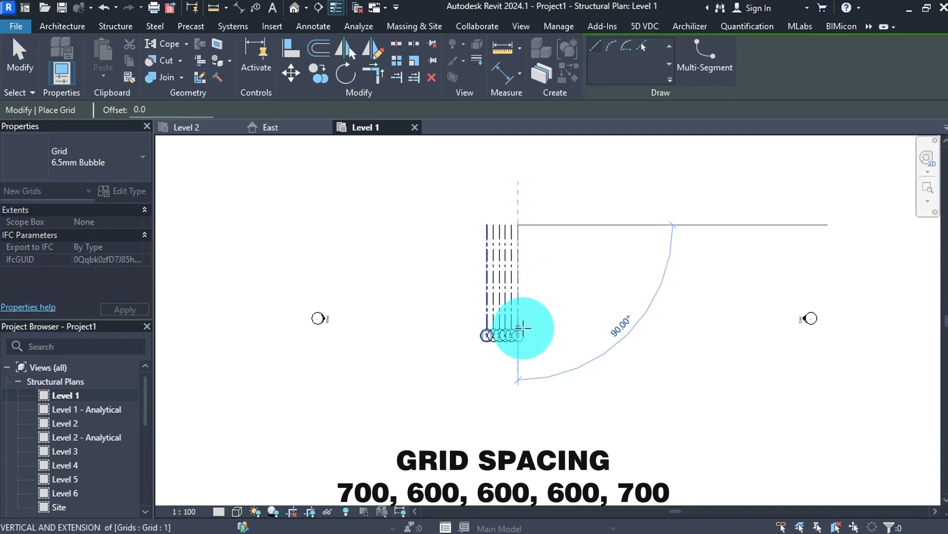
pyautogui.click(521, 329)
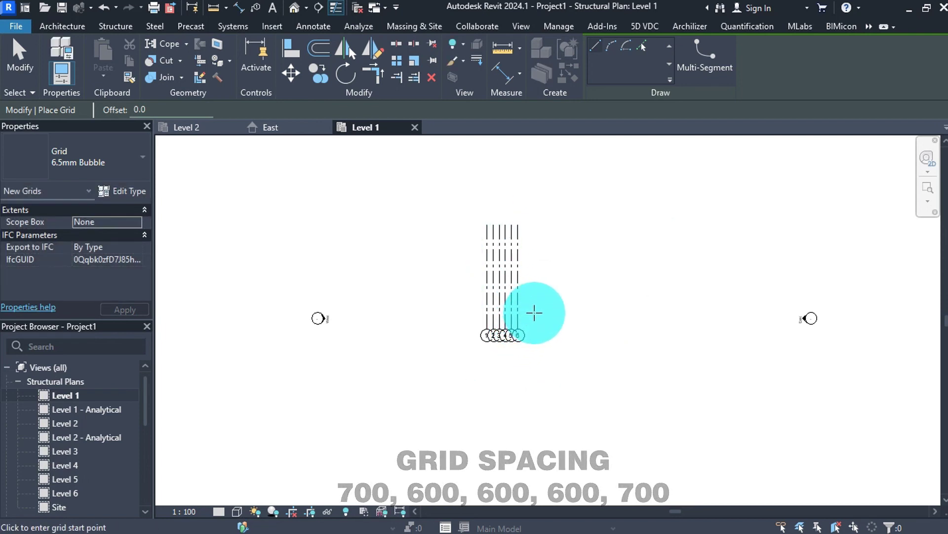
# Step: Draw a horizontal grid line from right to left across the lower part of the vertical grids and rename it A
pyautogui.click(543, 311)
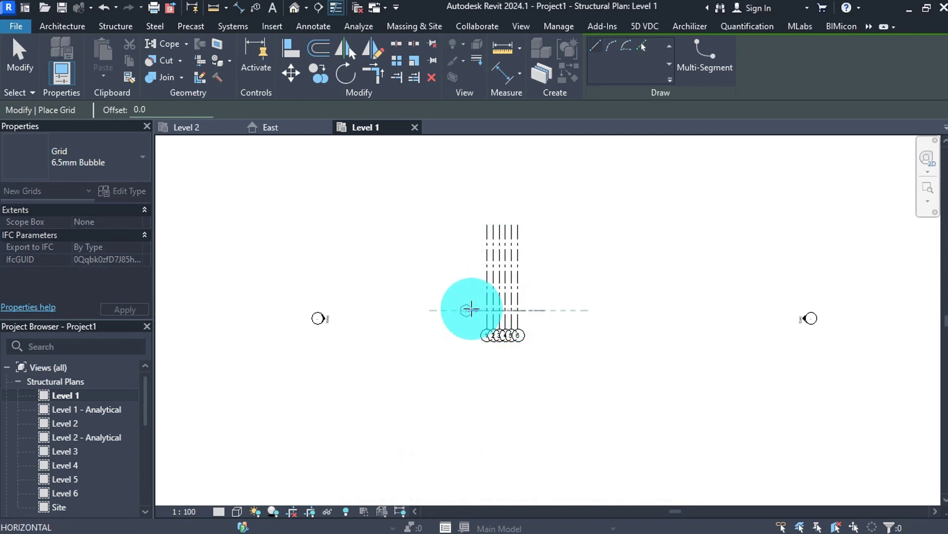
pyautogui.click(463, 311)
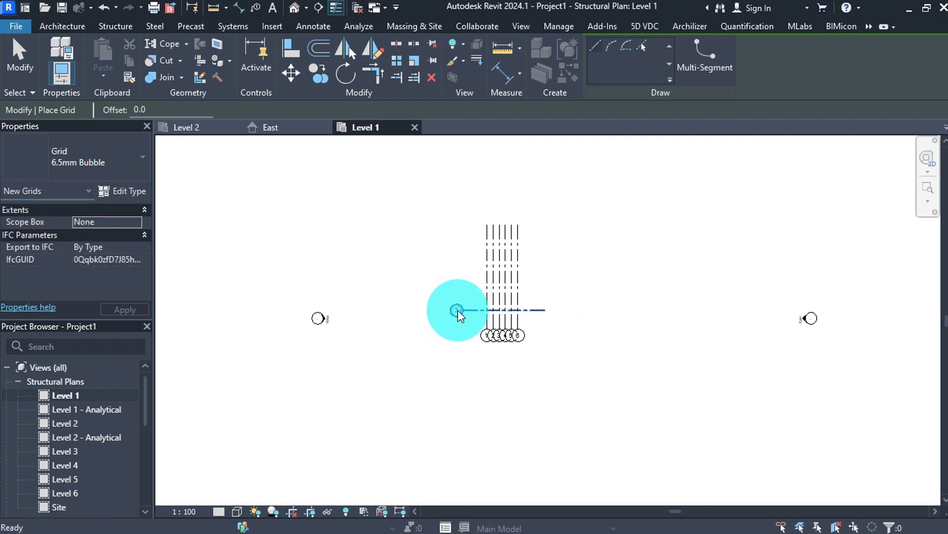
pyautogui.press('Escape')
pyautogui.press('Escape')
pyautogui.scroll(3, 458, 311)
pyautogui.click(457, 311)
pyautogui.click(458, 311)
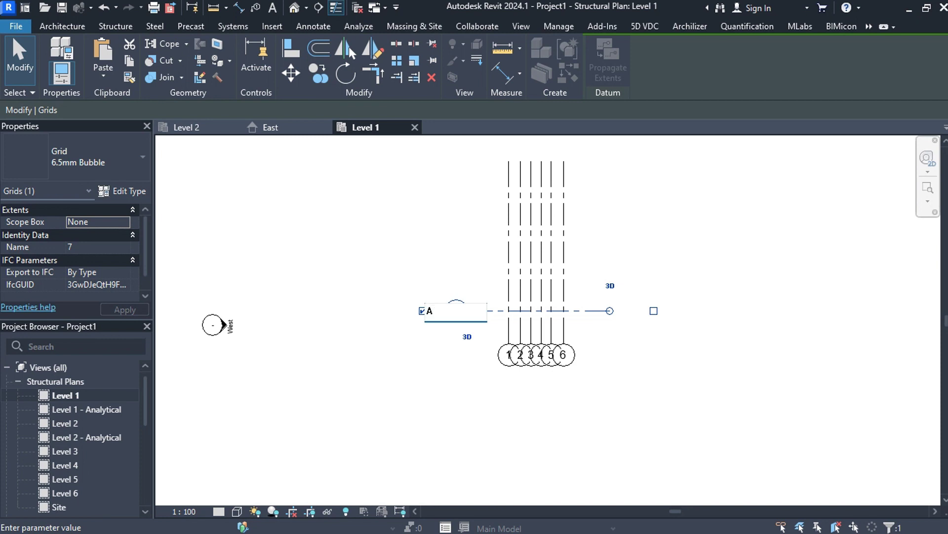
pyautogui.press('Return')
pyautogui.click(461, 270)
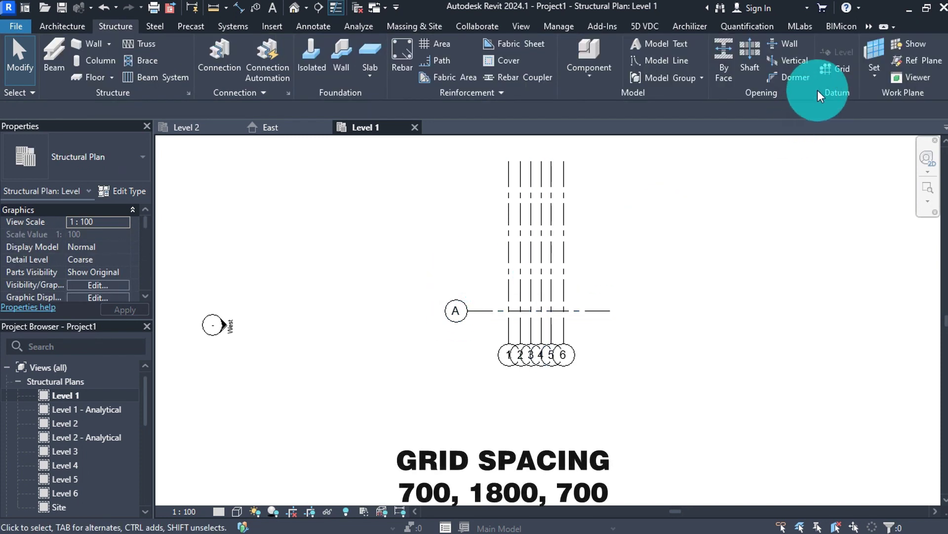
# Step: Draw a horizontal grid line 700 above grid A, aligned with both of its ends
pyautogui.click(828, 69)
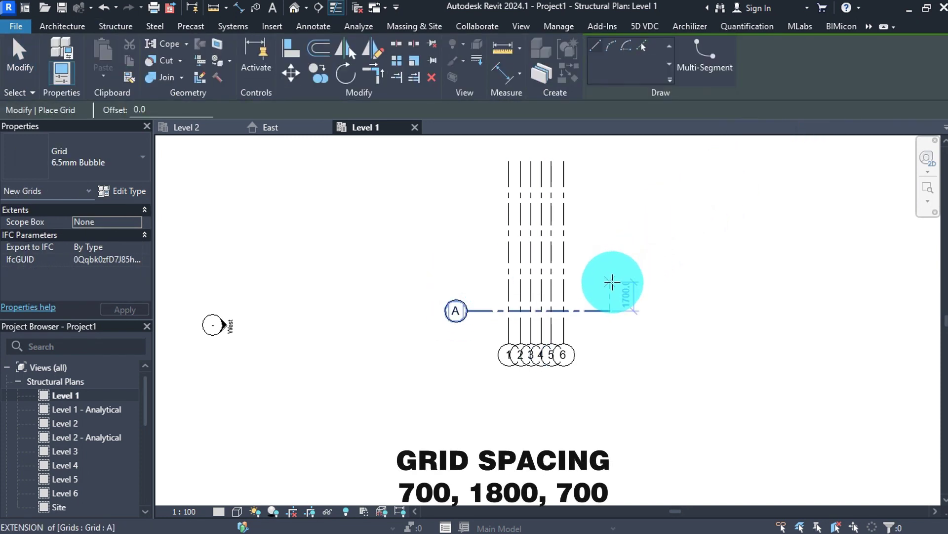
pyautogui.click(611, 283)
pyautogui.write('700')
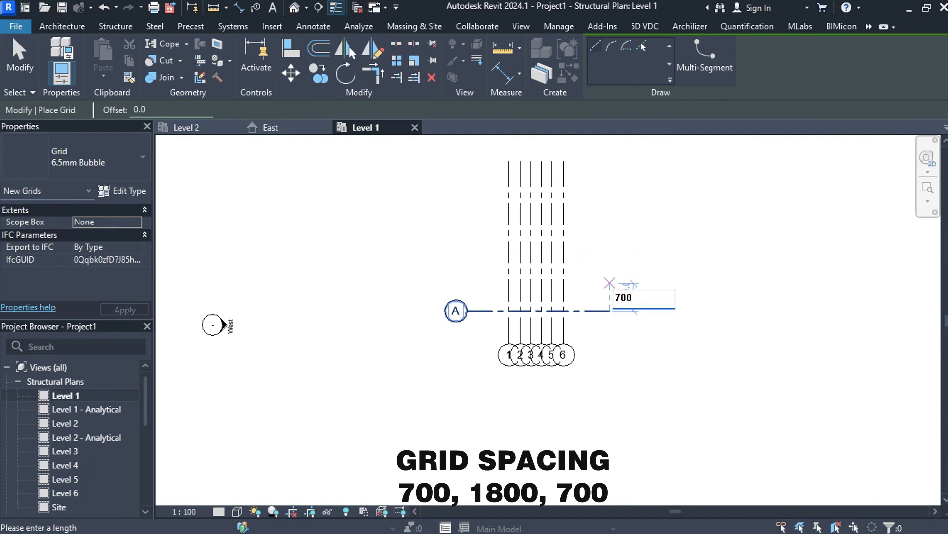
pyautogui.press('Return')
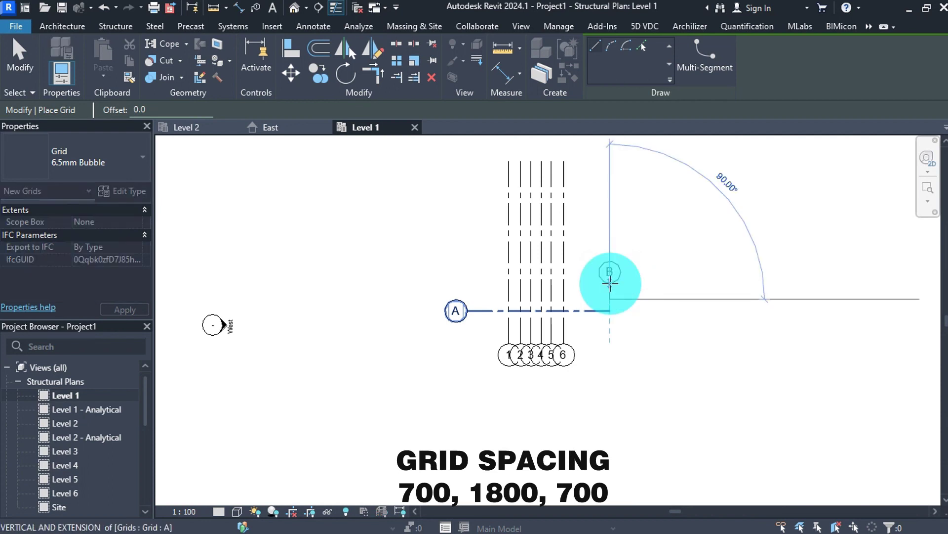
pyautogui.moveTo(497, 297); pyautogui.dragTo(465, 297)
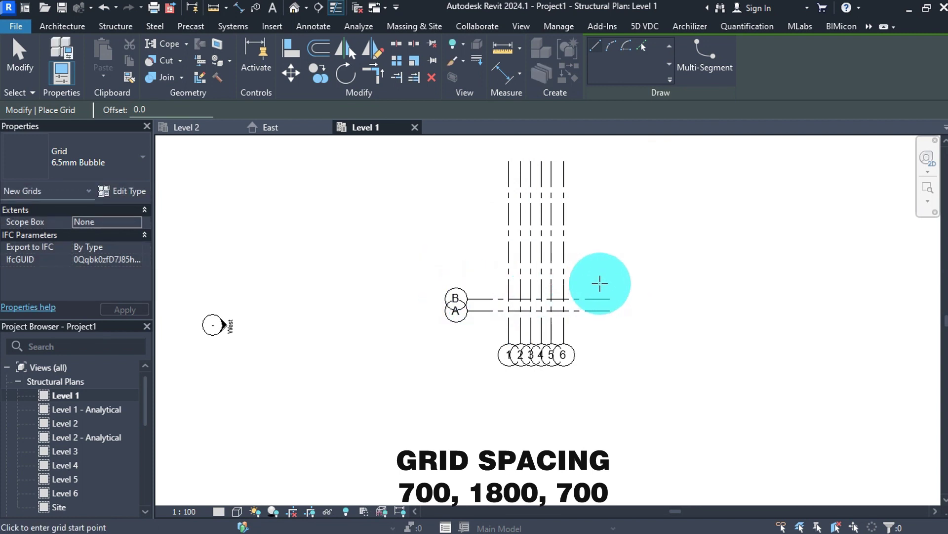
# Step: Draw a horizontal grid line 1800 above grid B, aligned with both ends of the existing lettered grids
pyautogui.click(606, 283)
pyautogui.write('1800')
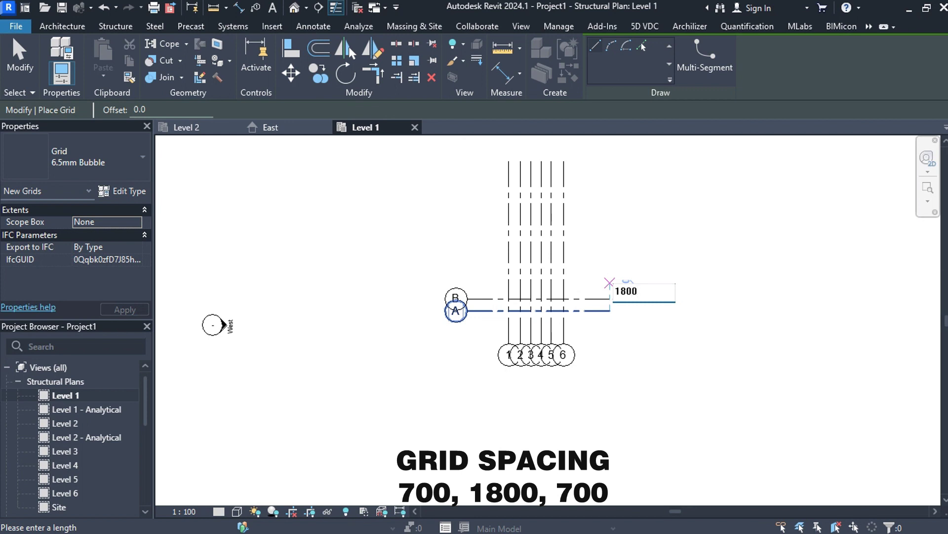
pyautogui.press('Return')
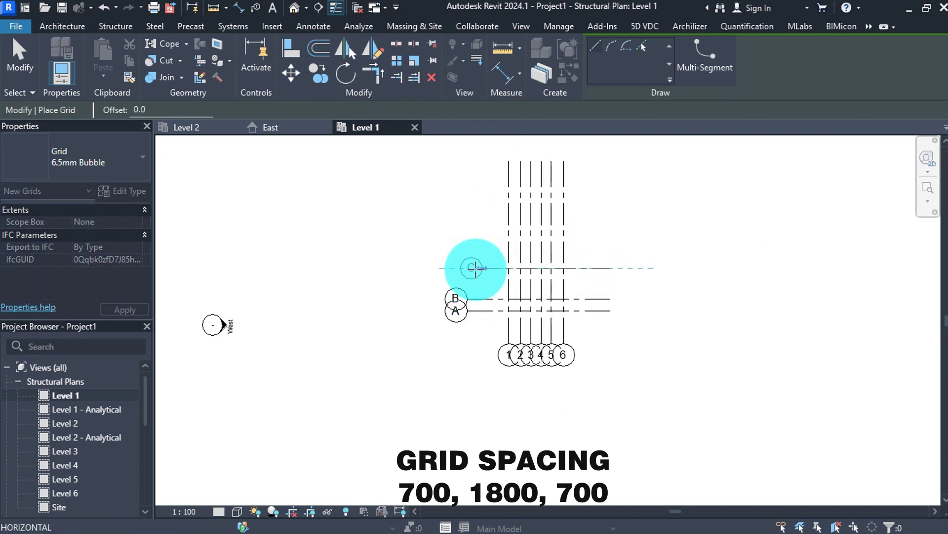
pyautogui.click(469, 269)
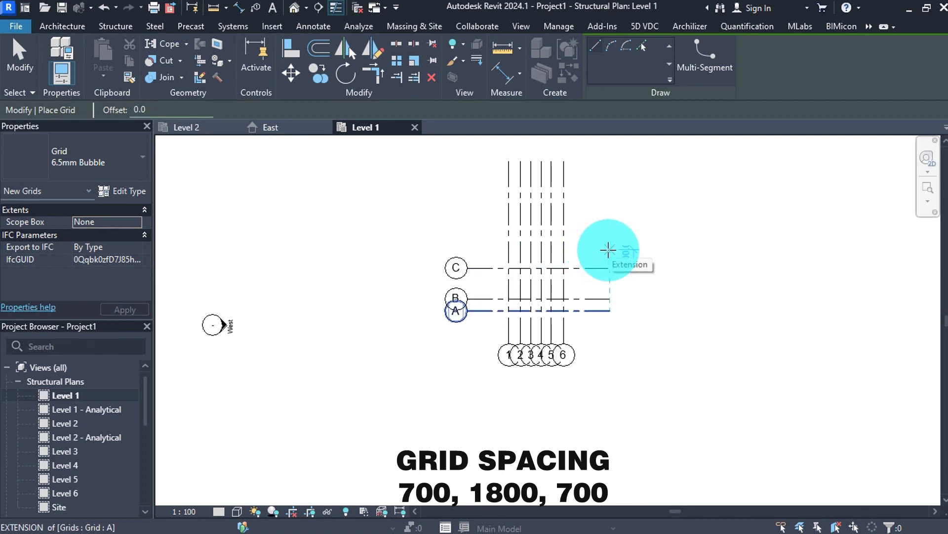
# Step: Draw a last horizontal grid line 700 above grid C, aligned with both ends of the others, and finish placing grids
pyautogui.write('700')
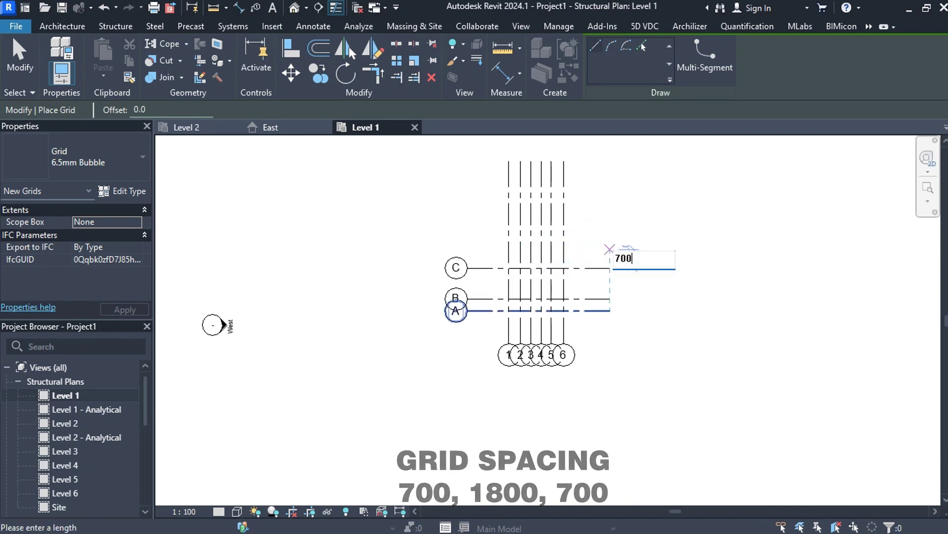
pyautogui.press('Return')
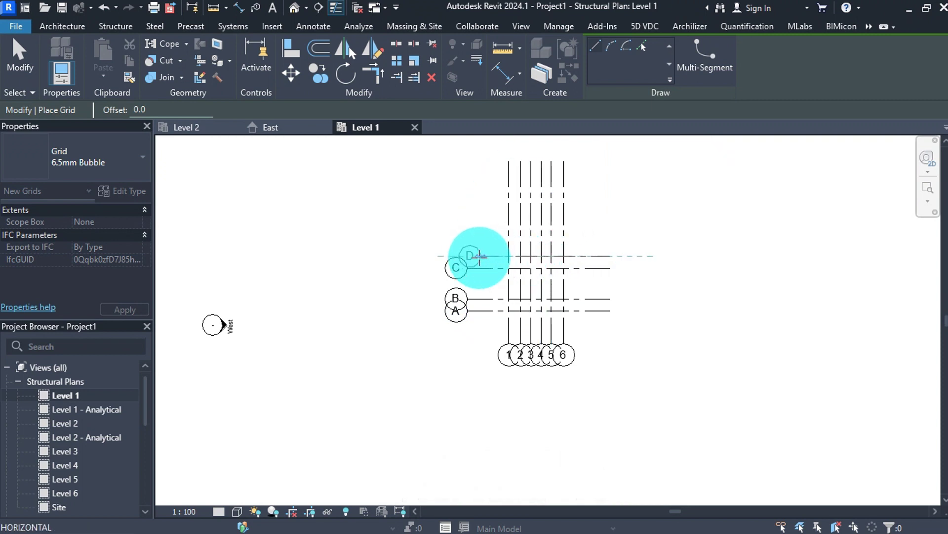
pyautogui.click(468, 256)
pyautogui.press('Escape')
pyautogui.press('Escape')
pyautogui.scroll(1, 497, 288)
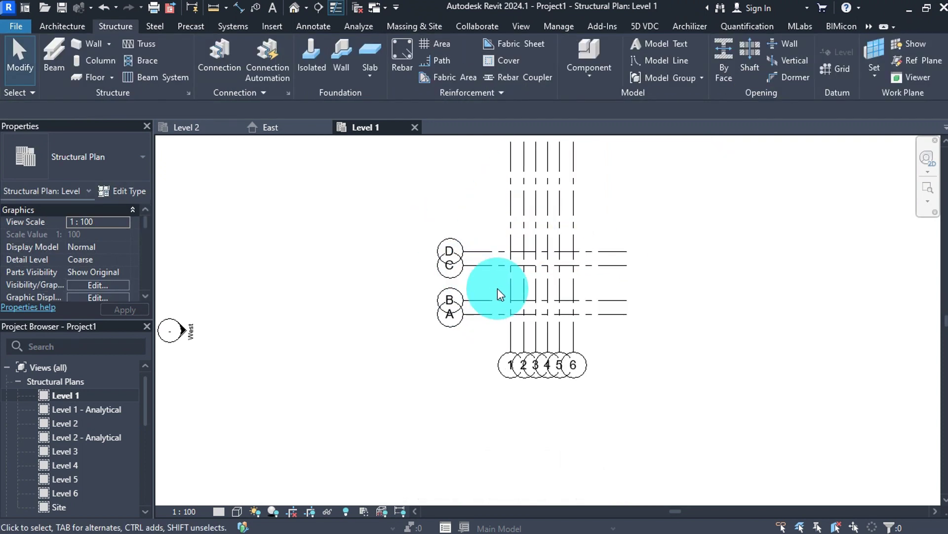
# Step: Shorten the upper ends of the numbered grids to just above grid D and pull in the right ends of the lettered grids
pyautogui.click(509, 232)
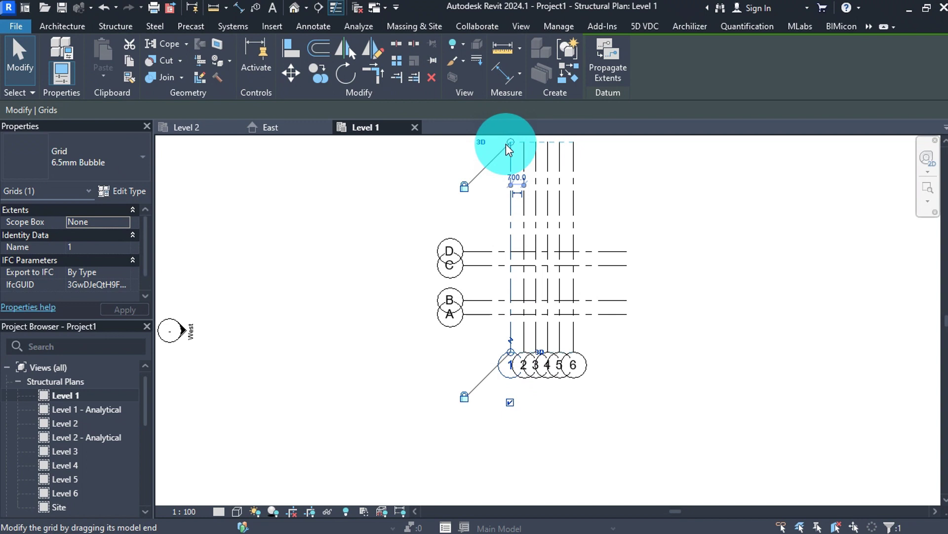
pyautogui.moveTo(511, 143); pyautogui.dragTo(509, 222)
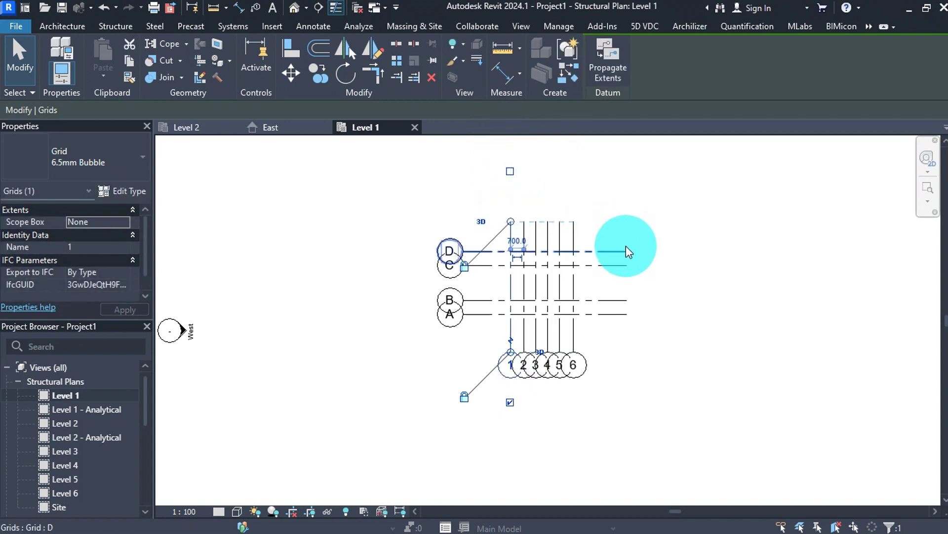
pyautogui.click(626, 247)
pyautogui.moveTo(627, 251); pyautogui.dragTo(607, 252)
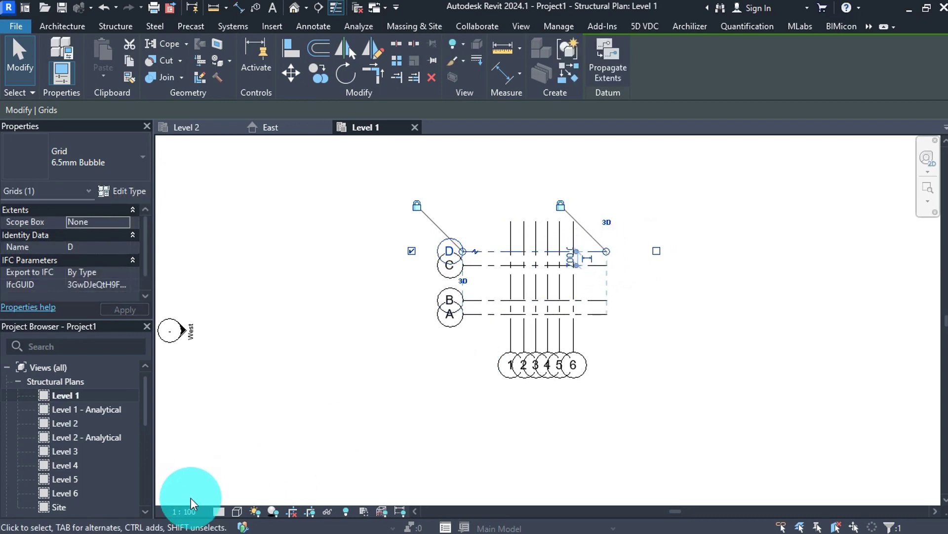
# Step: Set the Level 1 plan's view scale to 1:25
pyautogui.click(196, 513)
pyautogui.click(205, 393)
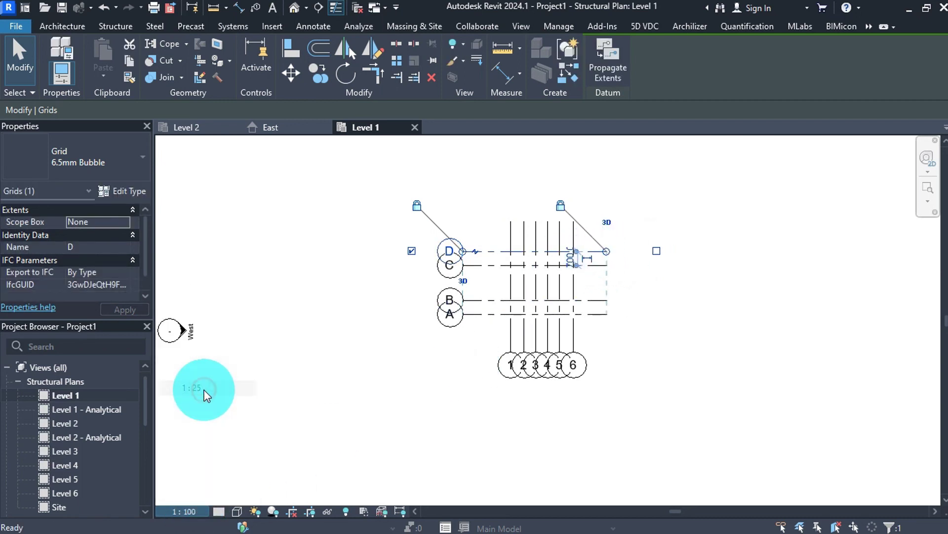
pyautogui.click(247, 390)
# Step: Pull both ends of the lettered grids closer to the numbered grids and bring the numbered grids' upper ends nearer to grid D
pyautogui.scroll(5, 494, 343)
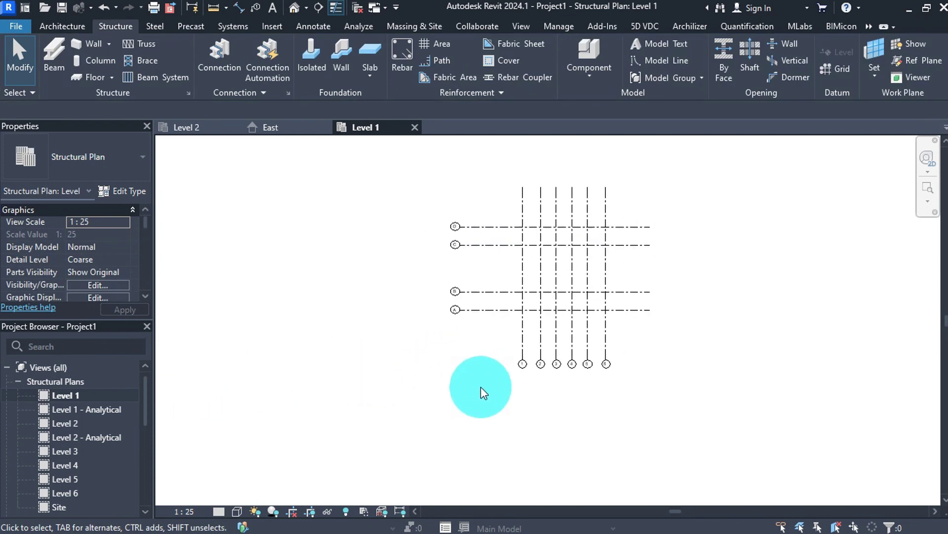
pyautogui.scroll(-3, 555, 255)
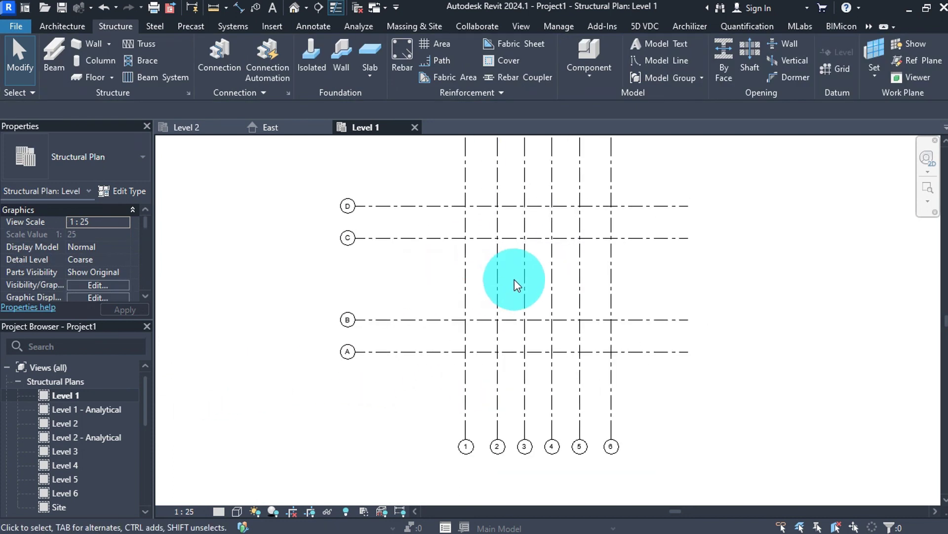
pyautogui.scroll(3, 524, 237)
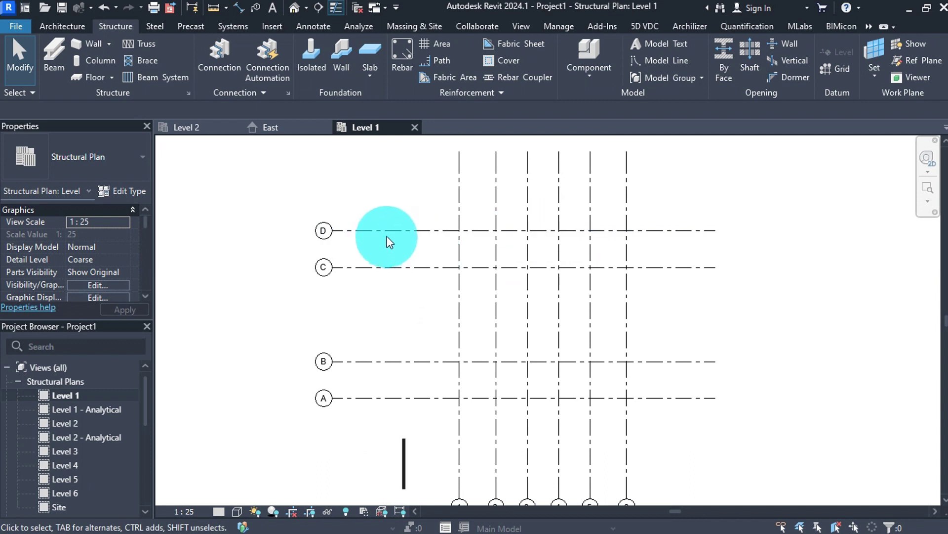
pyautogui.click(366, 230)
pyautogui.moveTo(338, 232); pyautogui.dragTo(396, 231)
pyautogui.click(459, 167)
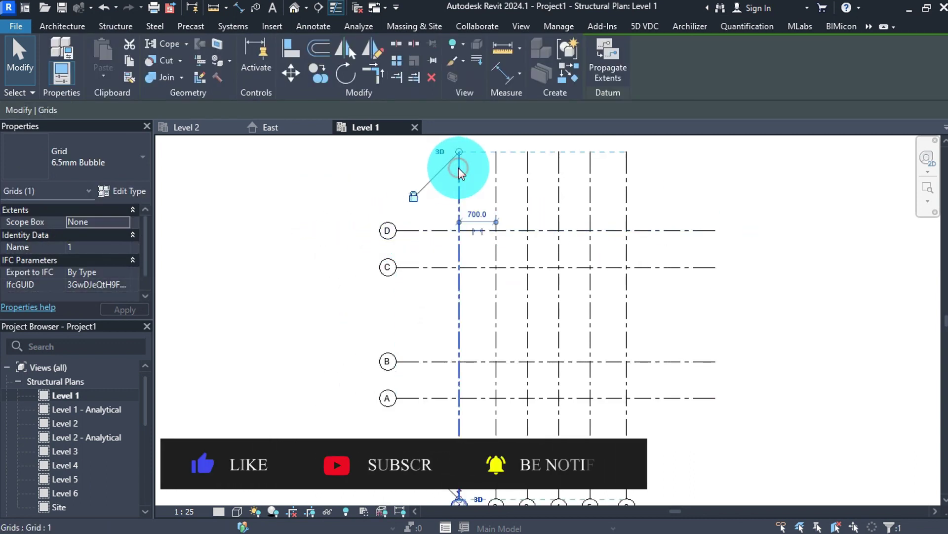
pyautogui.moveTo(460, 154); pyautogui.dragTo(459, 195)
pyautogui.click(686, 231)
pyautogui.moveTo(716, 230); pyautogui.dragTo(673, 233)
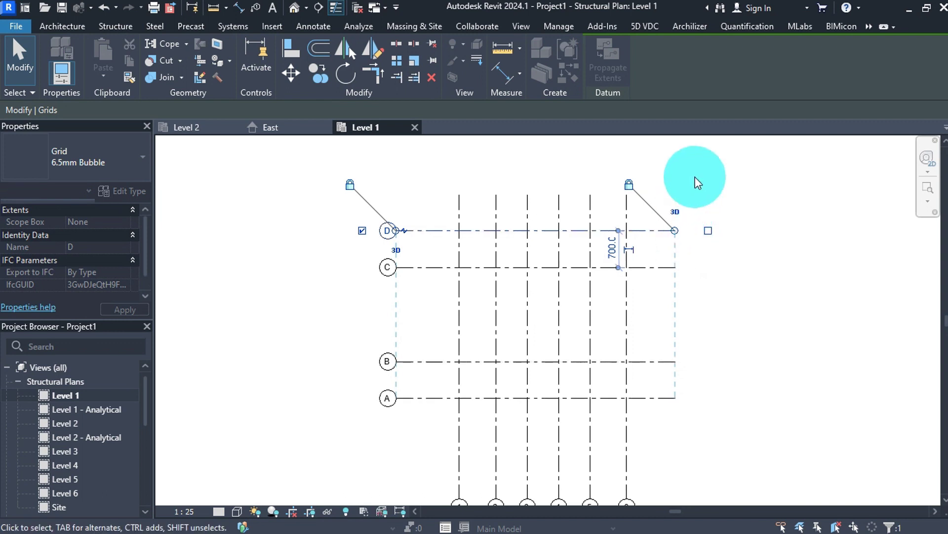
# Step: Shorten the lower ends of the numbered grids so that their bubbles sit just below grid A
pyautogui.scroll(-3, 692, 198)
pyautogui.scroll(2, 649, 327)
pyautogui.scroll(1, 648, 327)
pyautogui.click(665, 322)
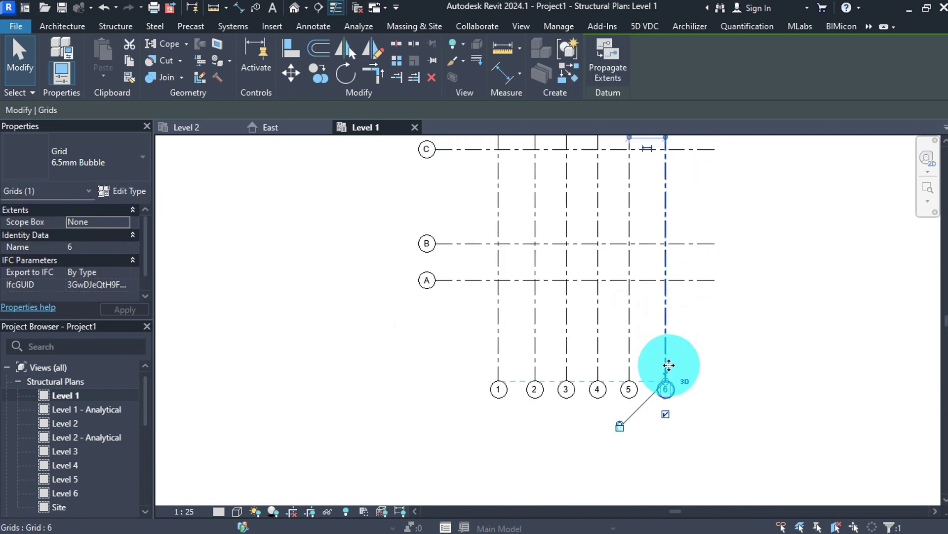
pyautogui.moveTo(667, 381); pyautogui.dragTo(665, 321)
pyautogui.scroll(-1, 560, 375)
pyautogui.scroll(1, 629, 281)
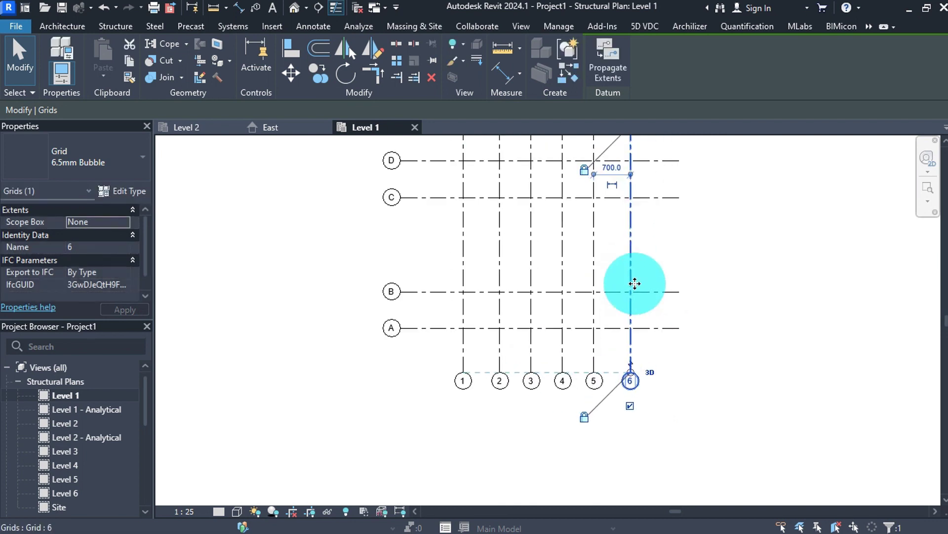
pyautogui.press('Escape')
pyautogui.scroll(-2, 567, 359)
pyautogui.scroll(3, 570, 310)
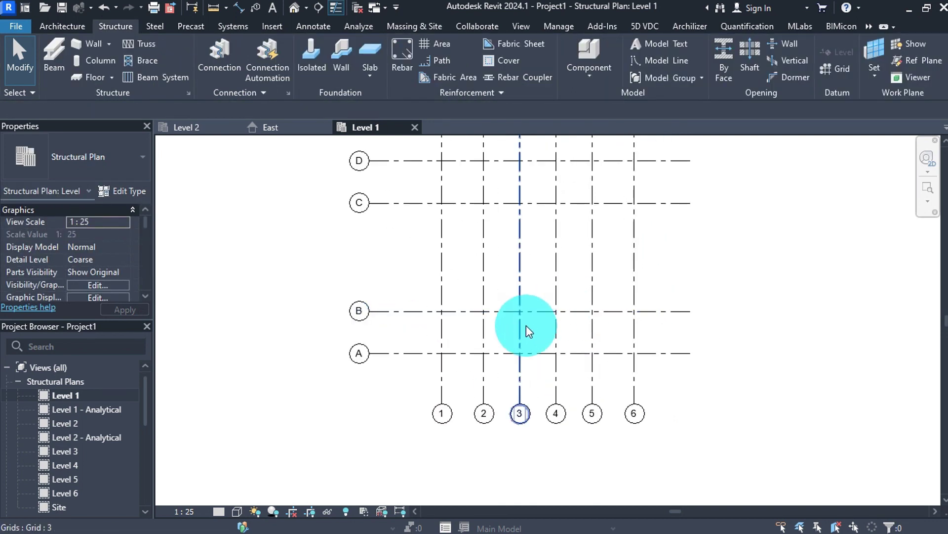
pyautogui.scroll(-1, 525, 324)
pyautogui.scroll(-1, 553, 276)
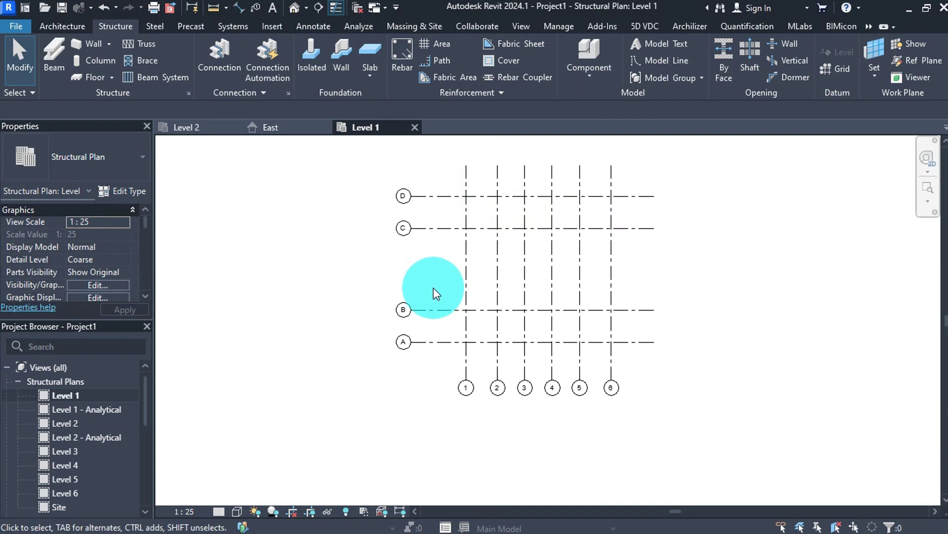
pyautogui.scroll(-1, 430, 277)
pyautogui.scroll(1, 433, 222)
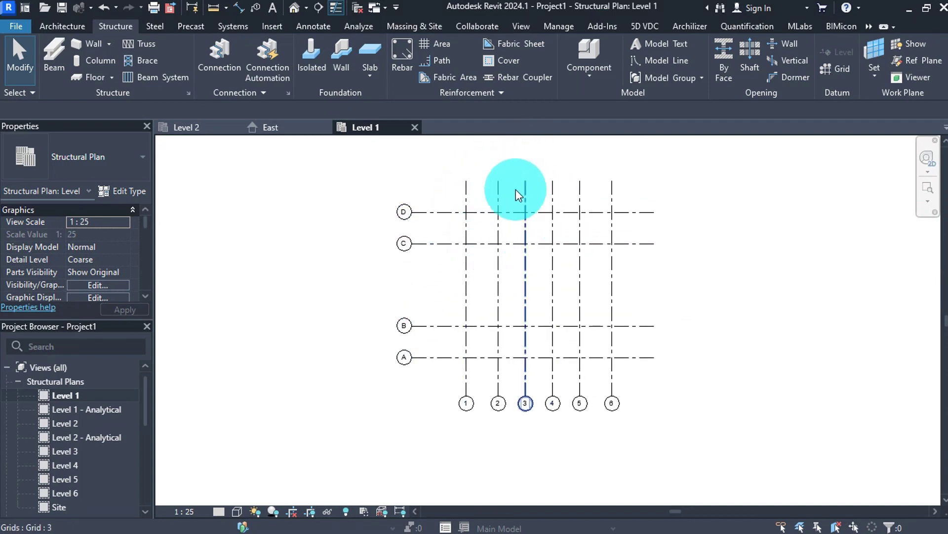
# Step: Start an isolated foundation and duplicate the M_Footing-Rectangular type under the name 1300 x 1300 x 350mm
pyautogui.click(316, 64)
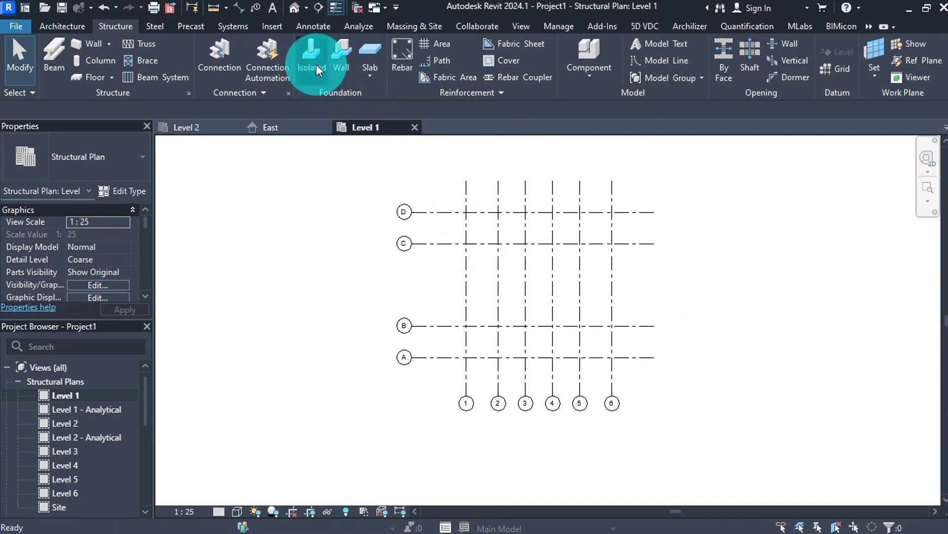
pyautogui.click(124, 191)
pyautogui.click(838, 92)
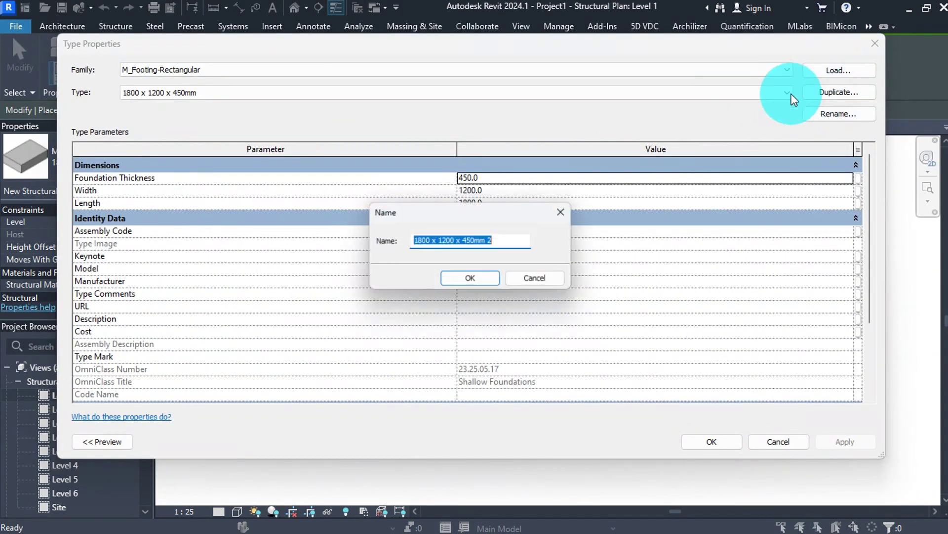
pyautogui.click(515, 241)
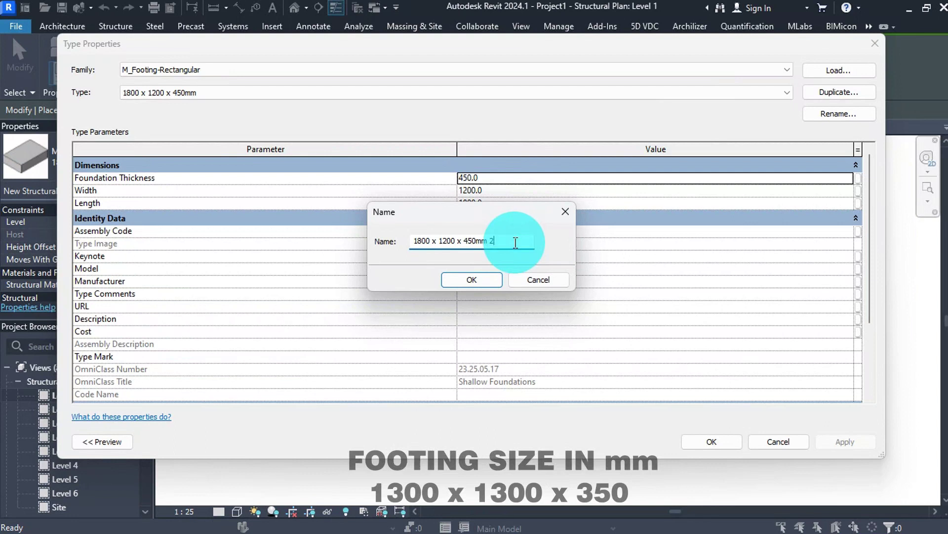
pyautogui.write('3')
pyautogui.click(464, 242)
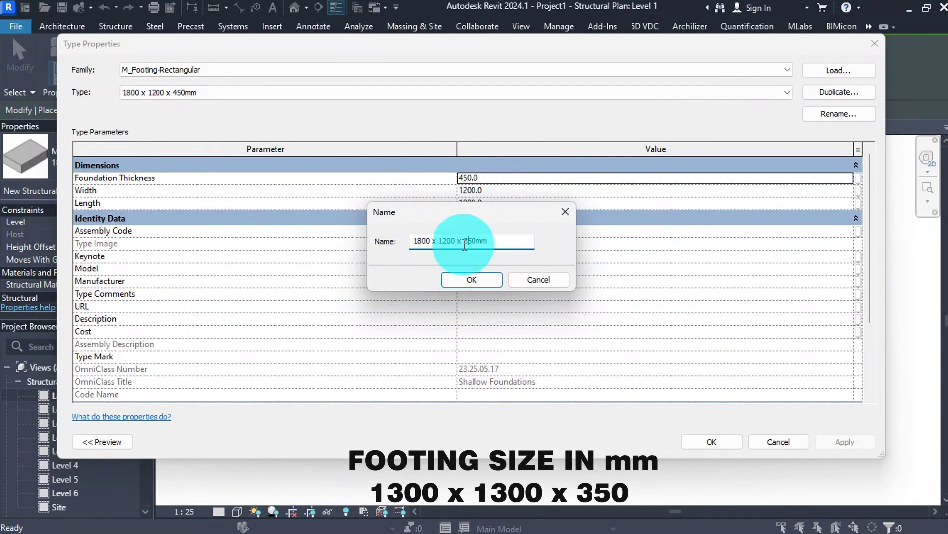
pyautogui.click(449, 243)
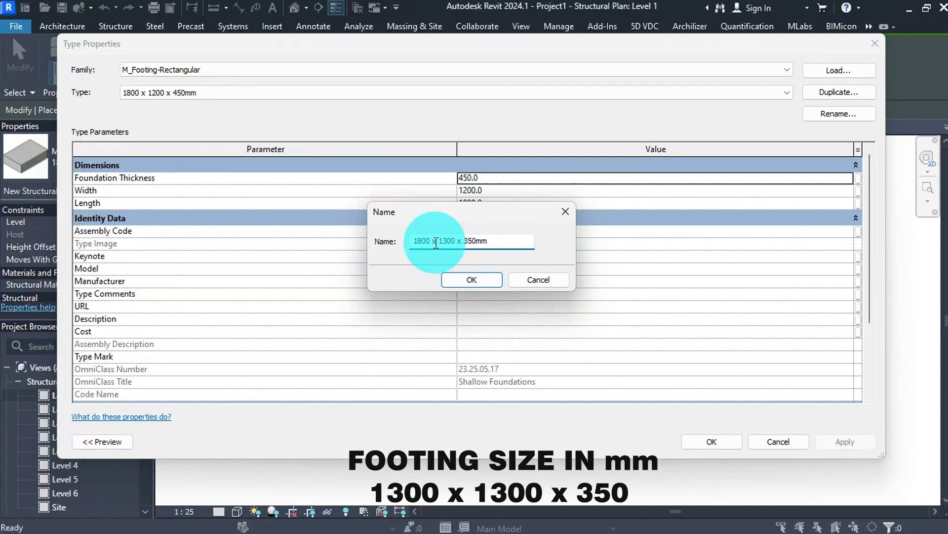
pyautogui.moveTo(420, 241); pyautogui.dragTo(417, 241)
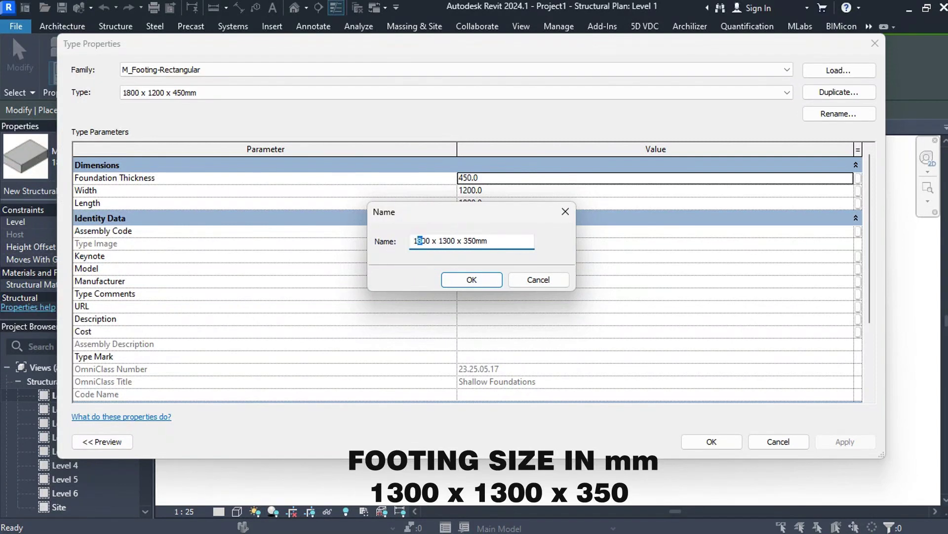
pyautogui.write('3')
pyautogui.click(483, 279)
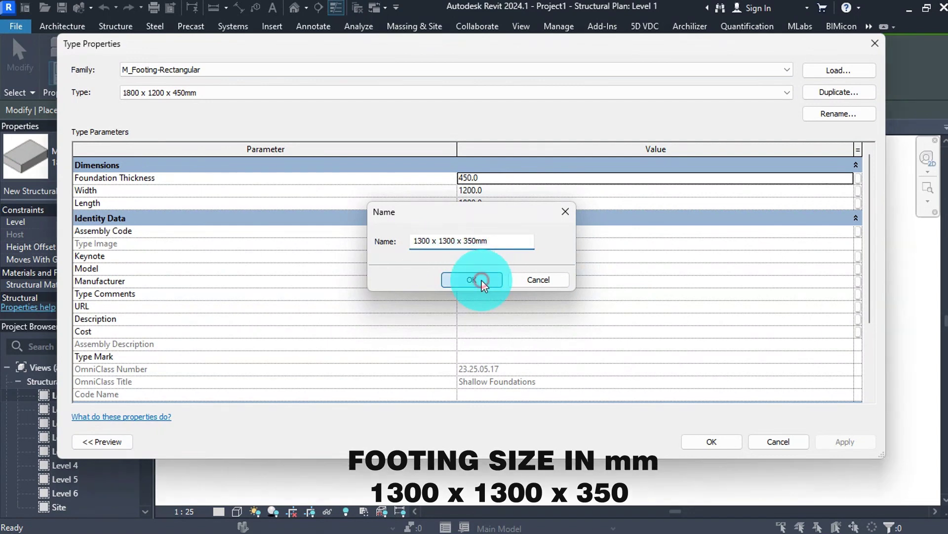
# Step: Set the new footing type's foundation thickness to 350, width to 1300 and length to 1300, and apply the changes
pyautogui.click(498, 178)
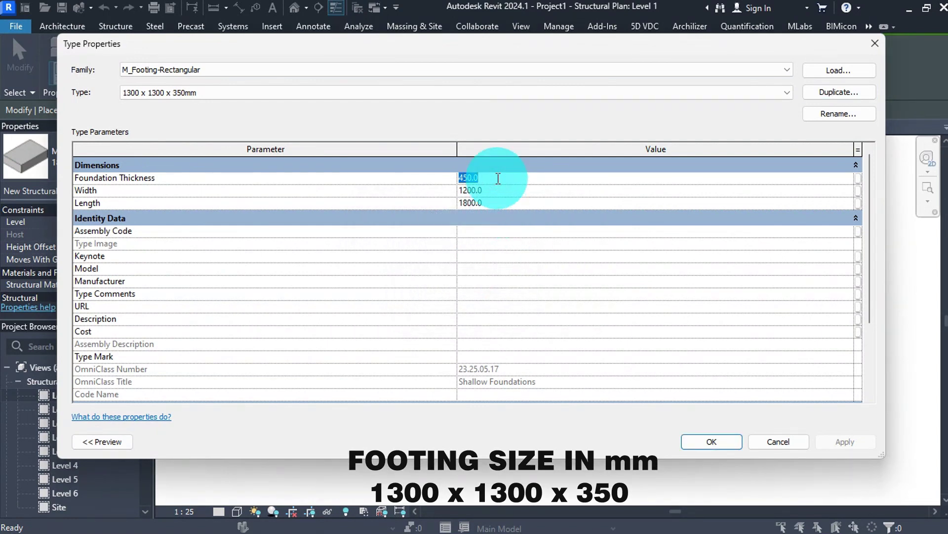
pyautogui.write('350')
pyautogui.click(492, 191)
pyautogui.write('1300')
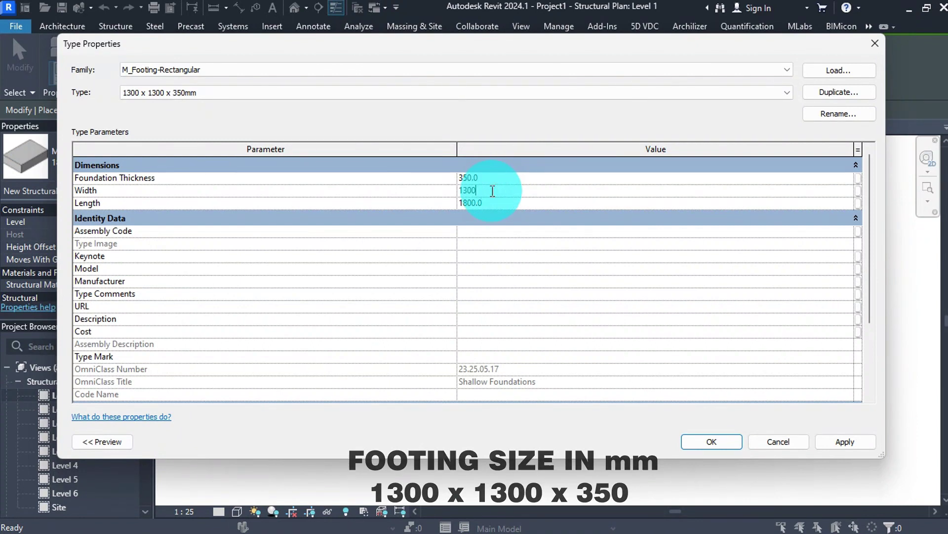
pyautogui.moveTo(487, 190); pyautogui.dragTo(447, 197)
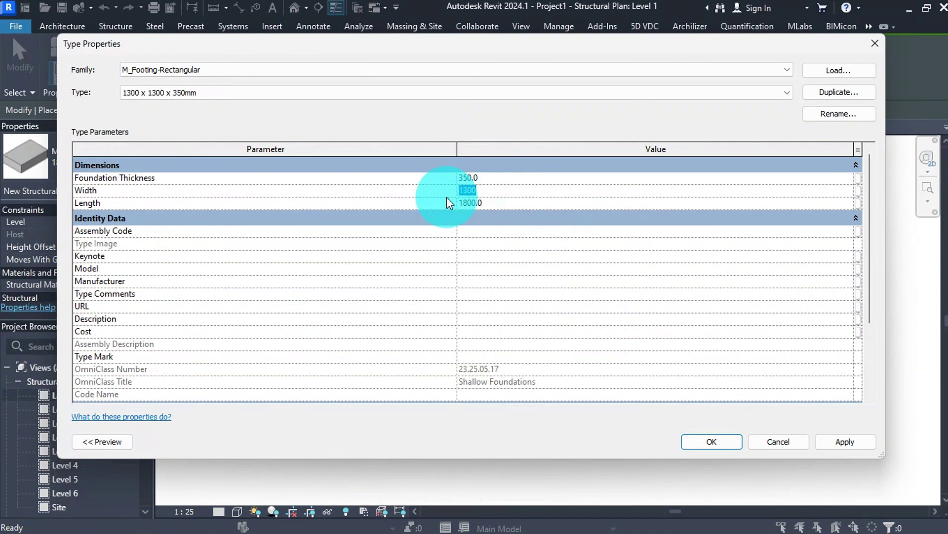
pyautogui.click(496, 202)
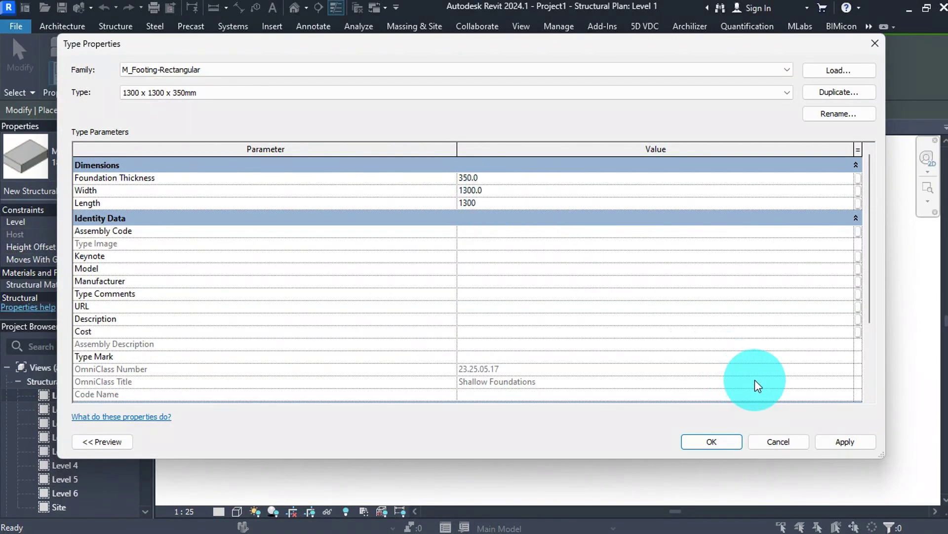
pyautogui.click(834, 441)
pyautogui.click(712, 441)
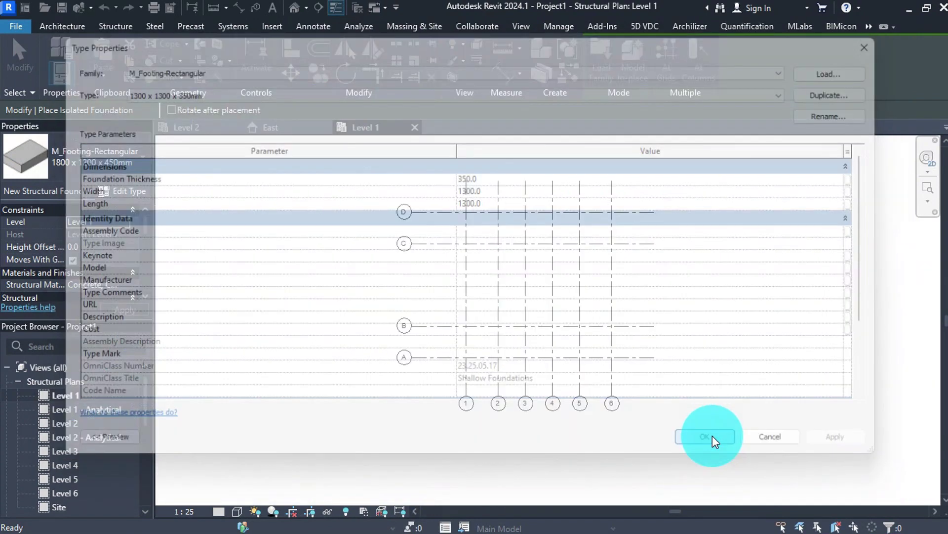
# Step: Place a 1300 x 1300 x 350mm footing at the intersection of grids 2 and B
pyautogui.scroll(2, 504, 325)
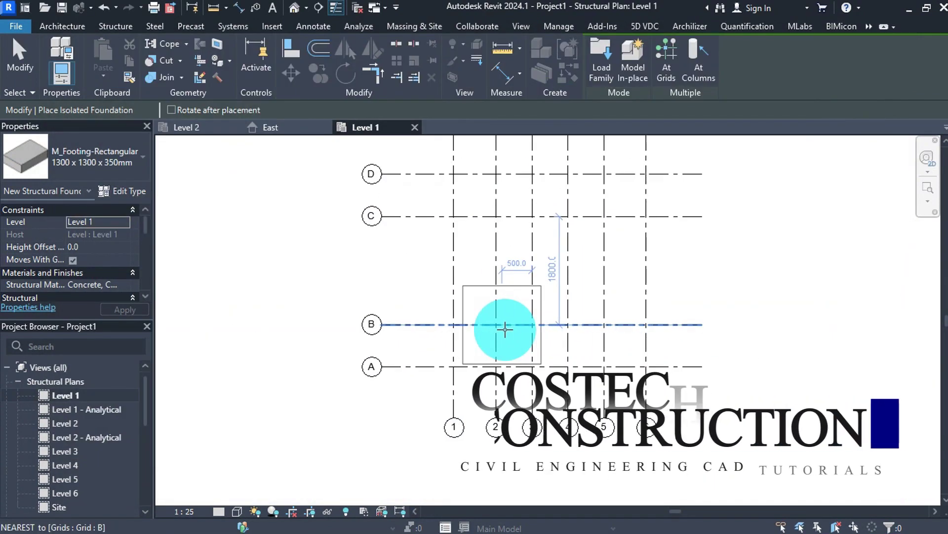
pyautogui.click(496, 324)
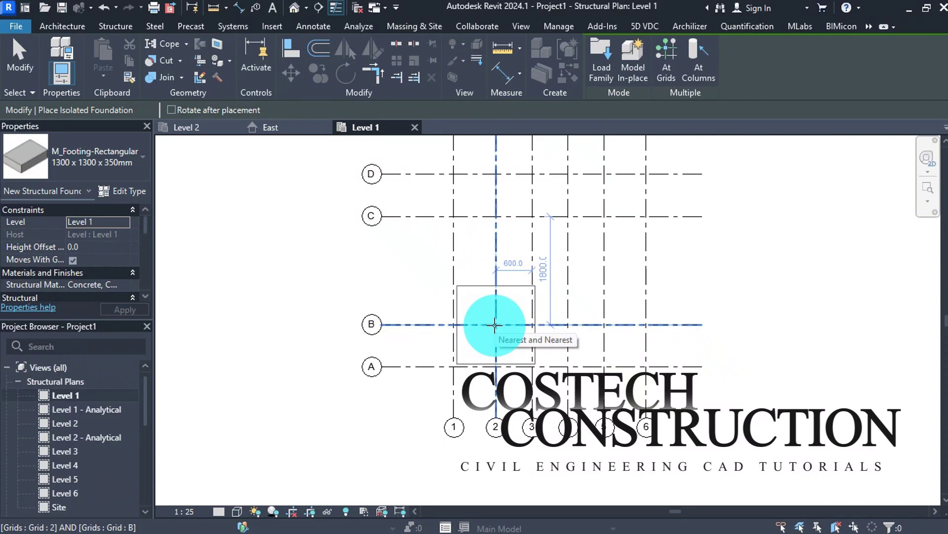
pyautogui.click(495, 325)
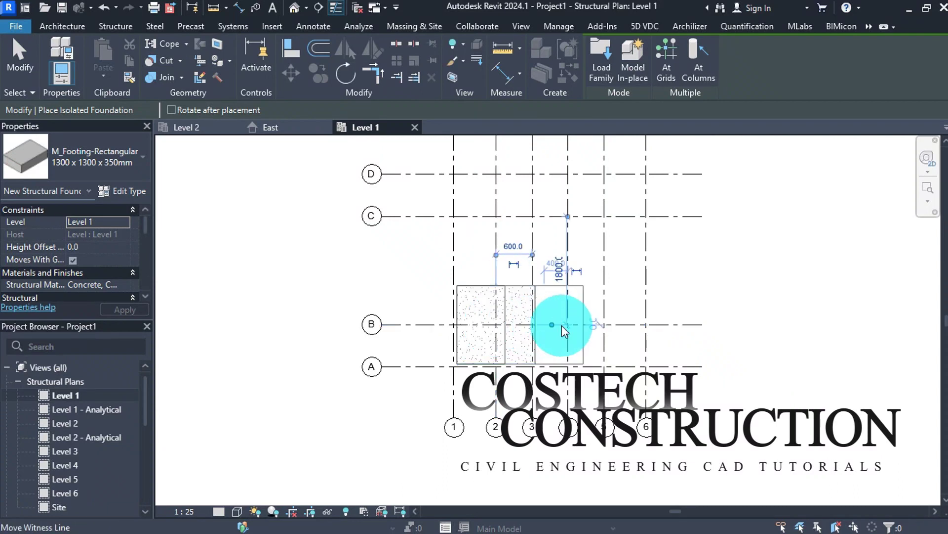
# Step: Place 1300 x 1300 x 350mm footings at the grid intersections 5-B, 5-C and 2-C
pyautogui.click(604, 325)
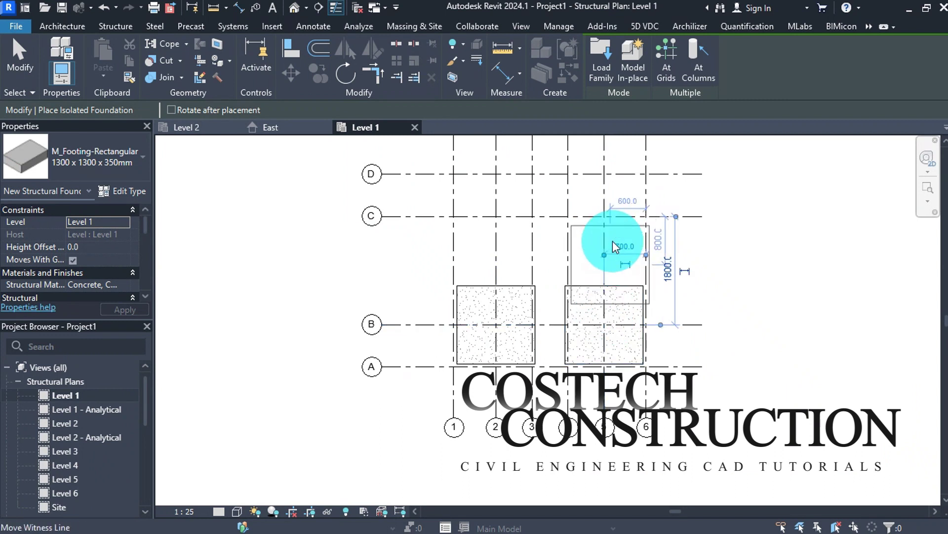
pyautogui.click(603, 216)
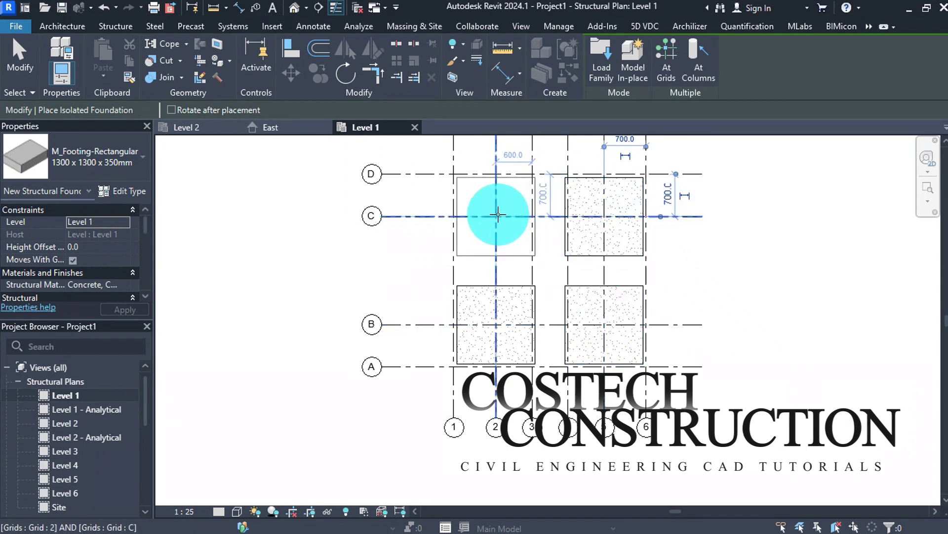
pyautogui.click(497, 216)
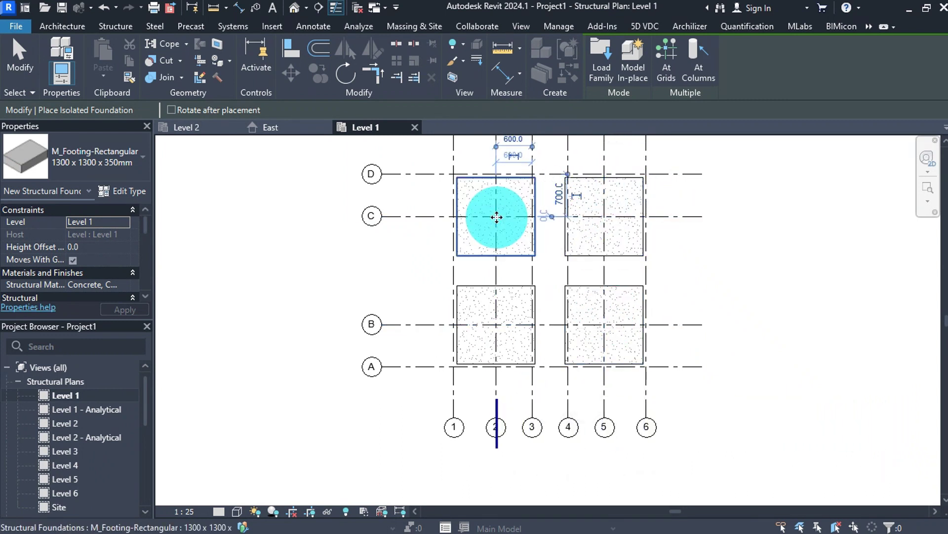
pyautogui.press('Escape')
pyautogui.press('Escape')
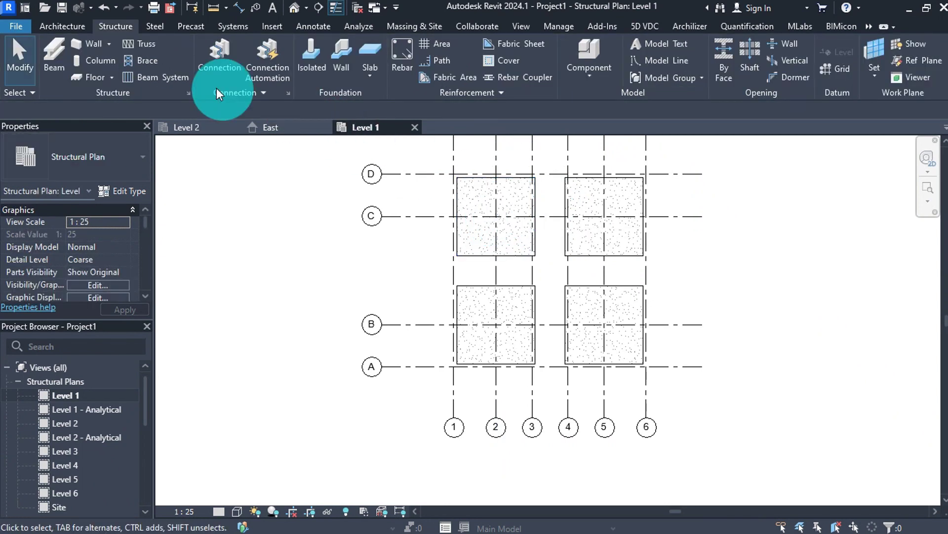
# Step: Start a structural column and duplicate the M_Concrete-Rectangular-Column 300 x 450mm type under the name 400 x 400mm
pyautogui.click(100, 63)
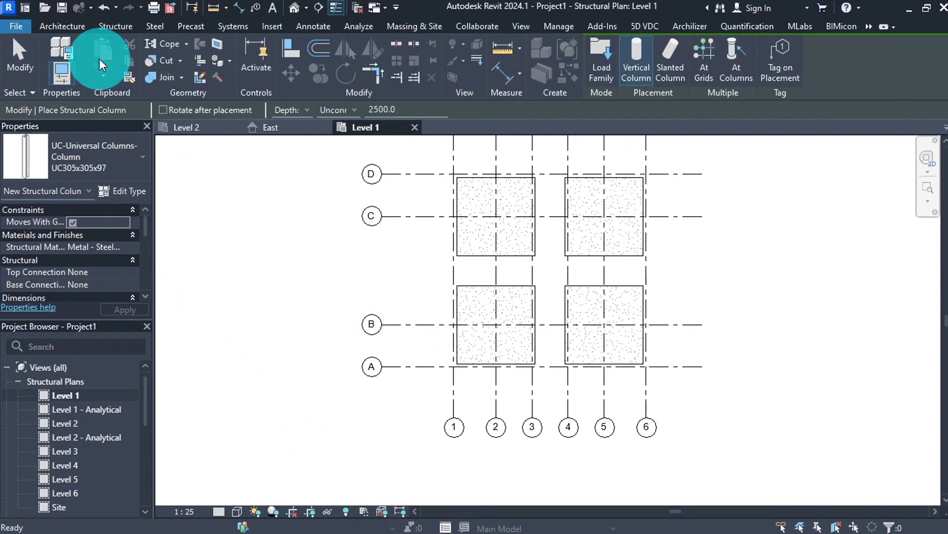
pyautogui.click(106, 144)
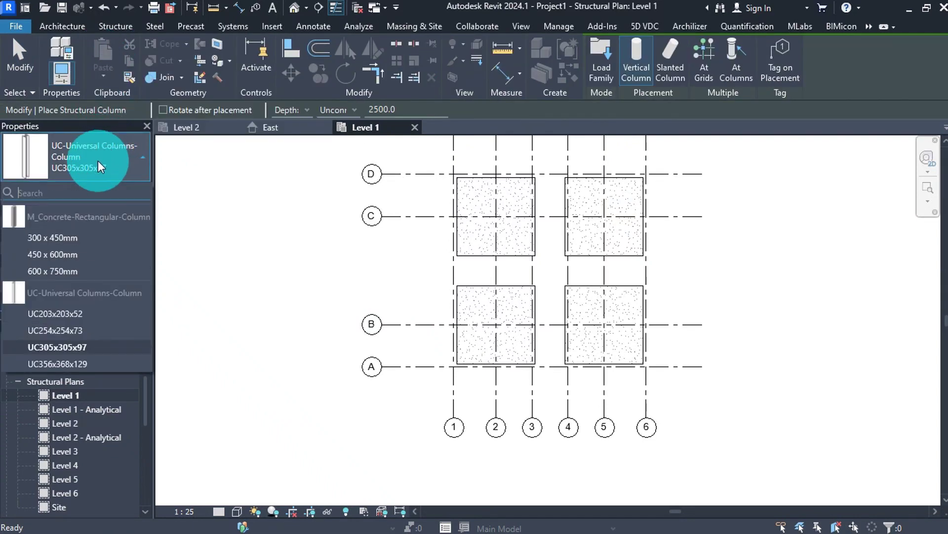
pyautogui.click(73, 235)
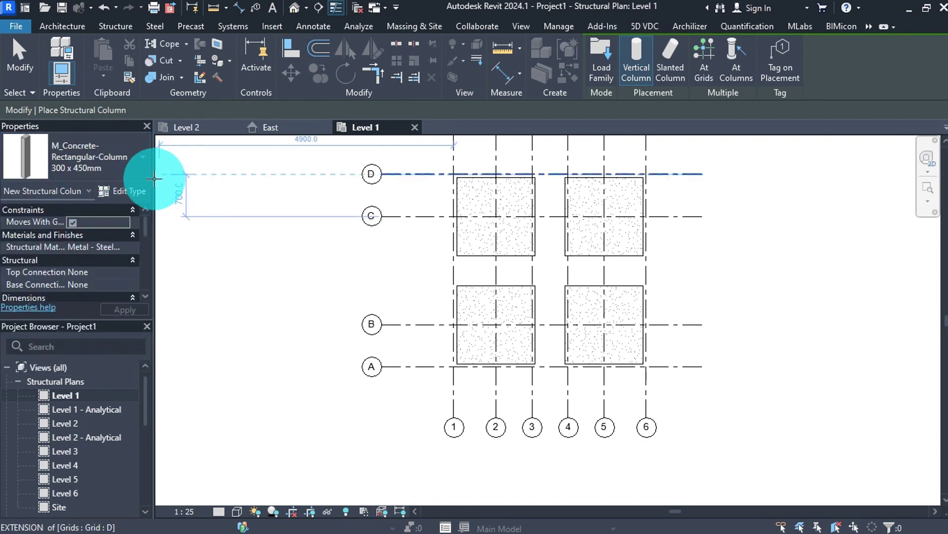
pyautogui.click(124, 190)
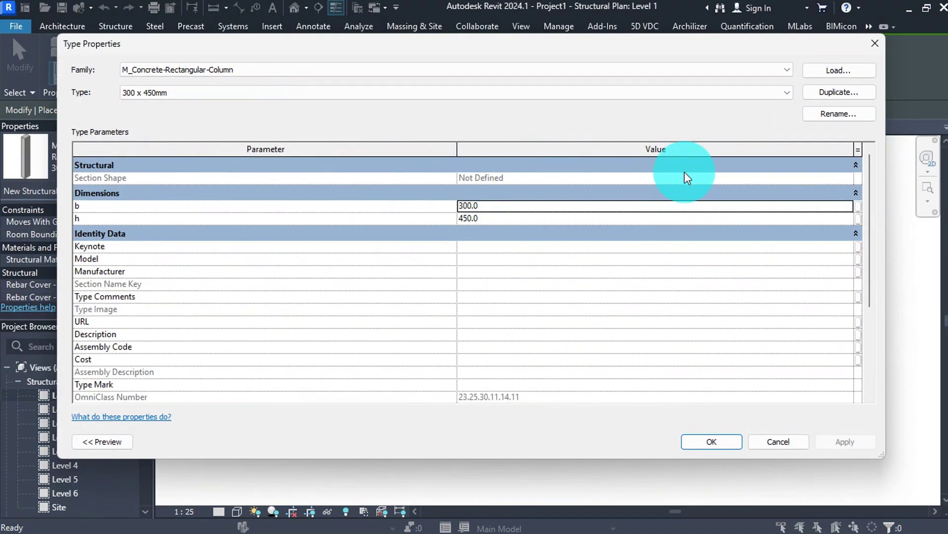
pyautogui.click(824, 93)
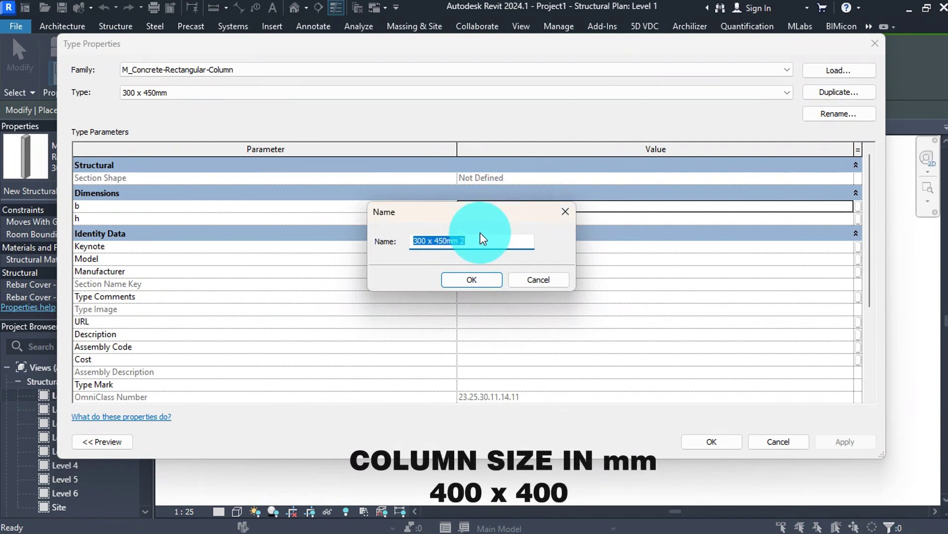
pyautogui.write('400')
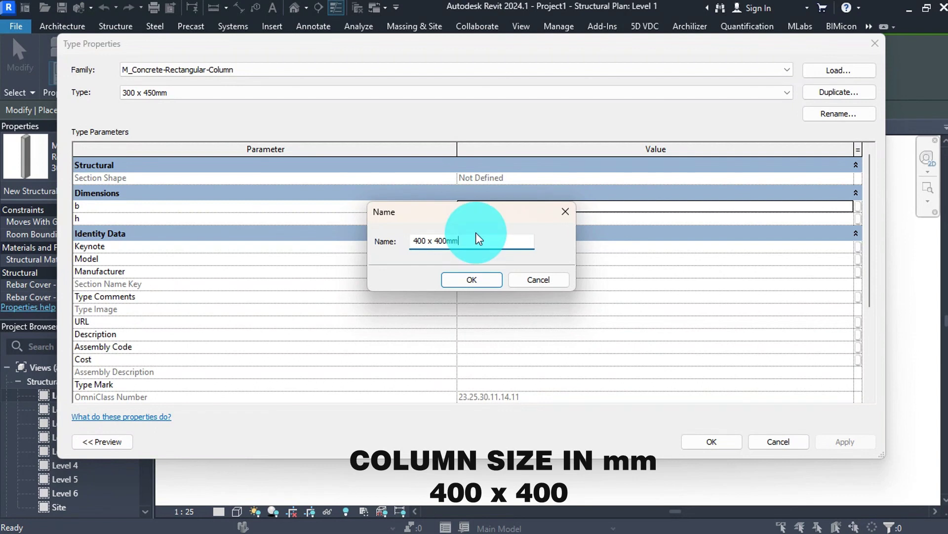
pyautogui.click(469, 280)
# Step: Set the new column type's b and h dimensions to 400 and apply the changes
pyautogui.click(505, 207)
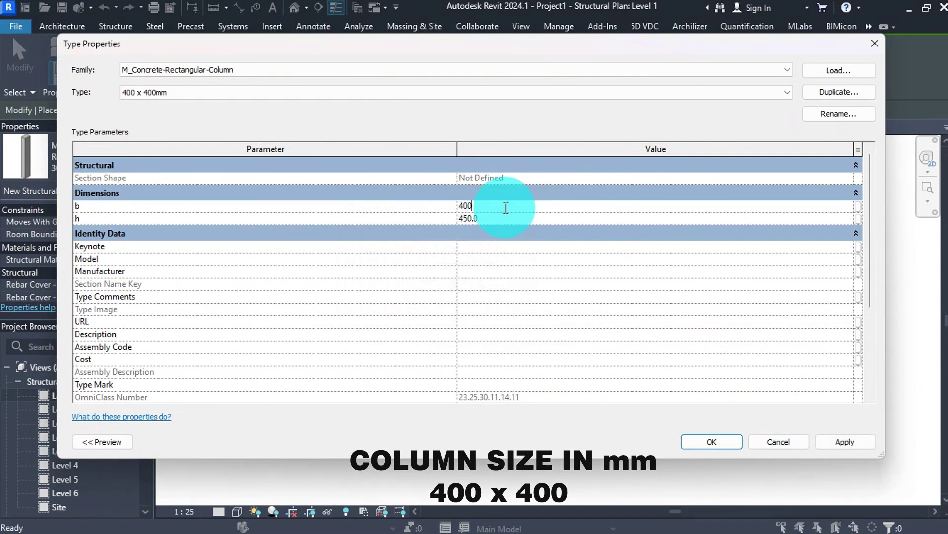
pyautogui.click(509, 213)
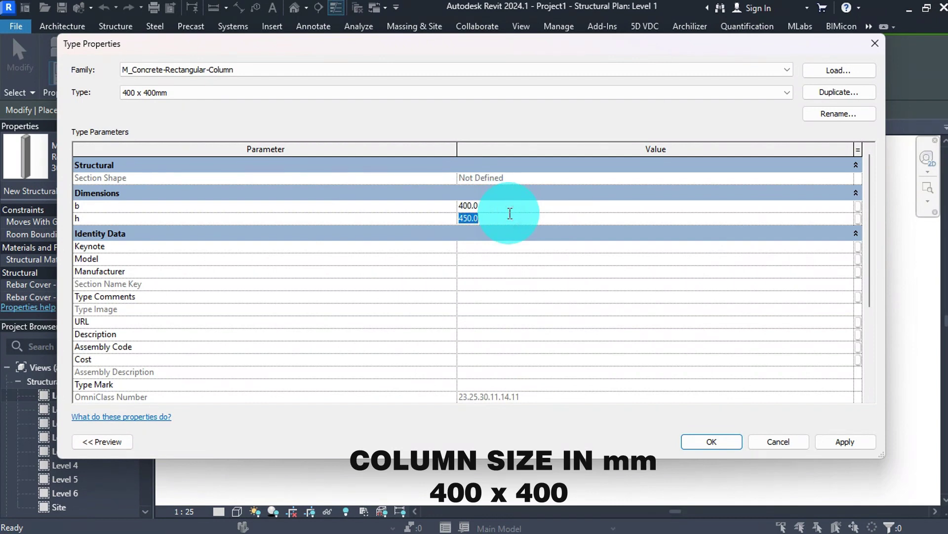
pyautogui.write('400')
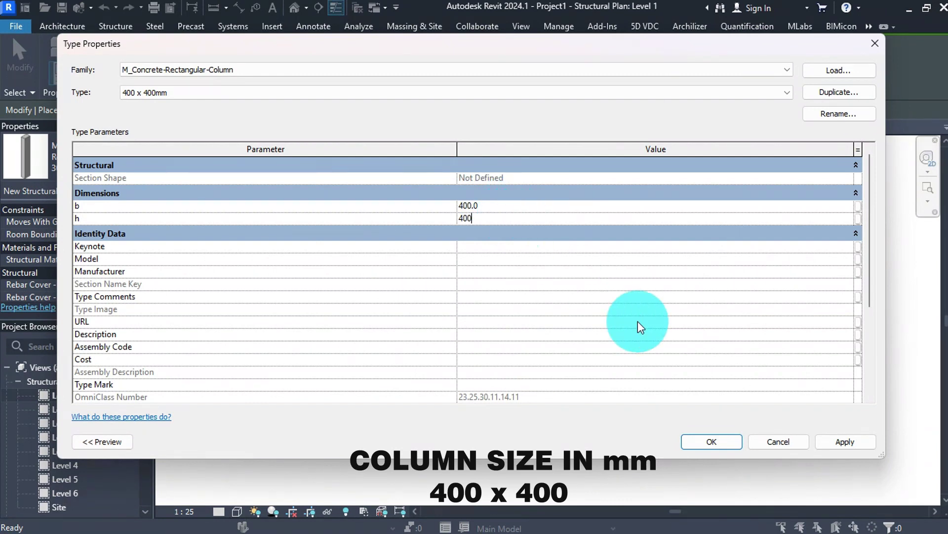
pyautogui.click(845, 441)
pyautogui.click(711, 441)
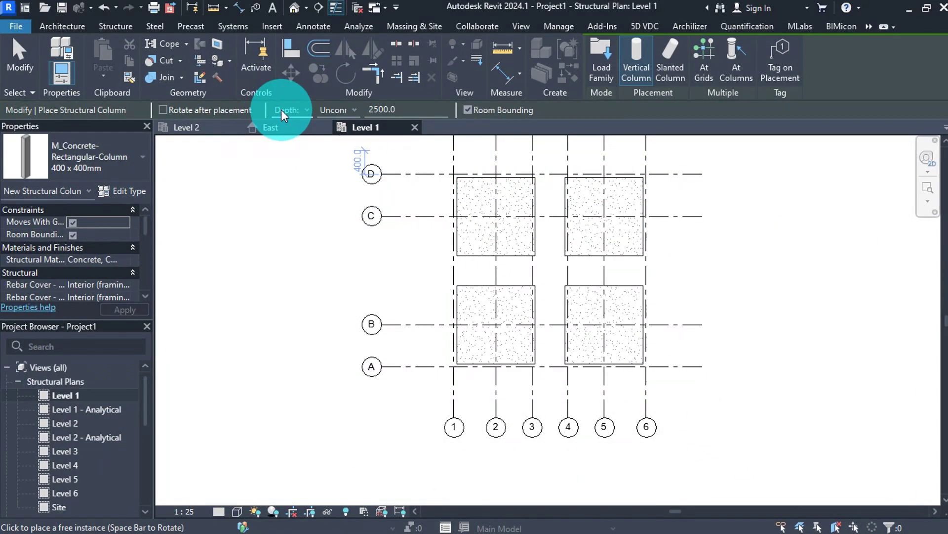
# Step: Set the columns for placement by height, reaching up to Level 3
pyautogui.click(287, 134)
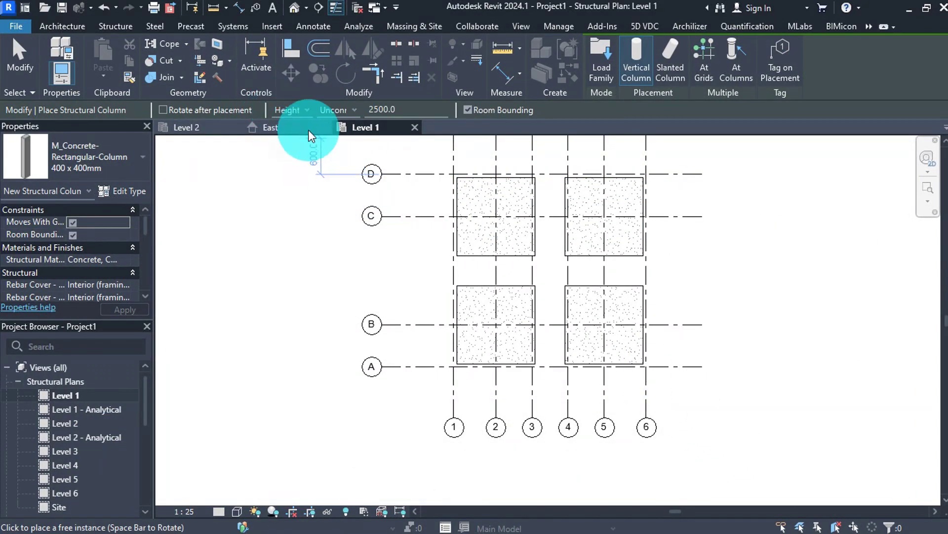
pyautogui.click(338, 112)
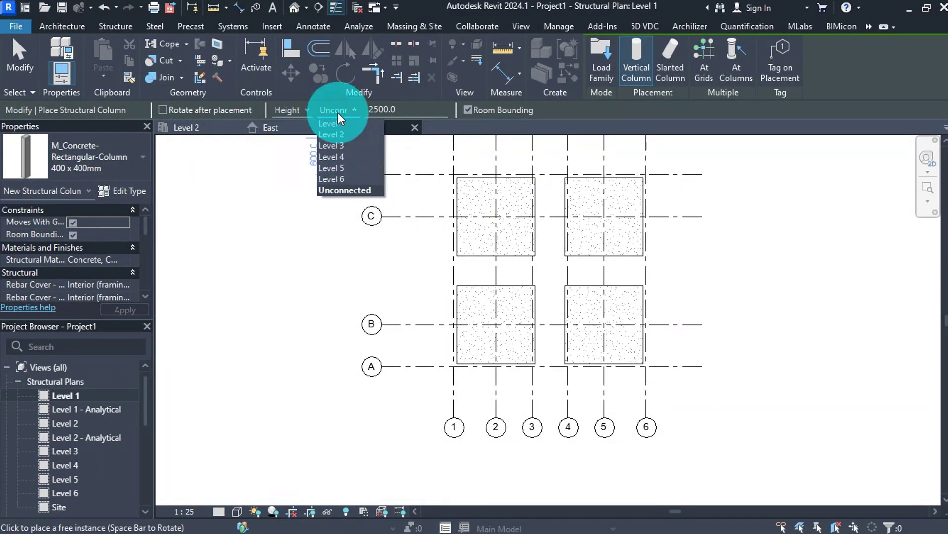
pyautogui.click(336, 144)
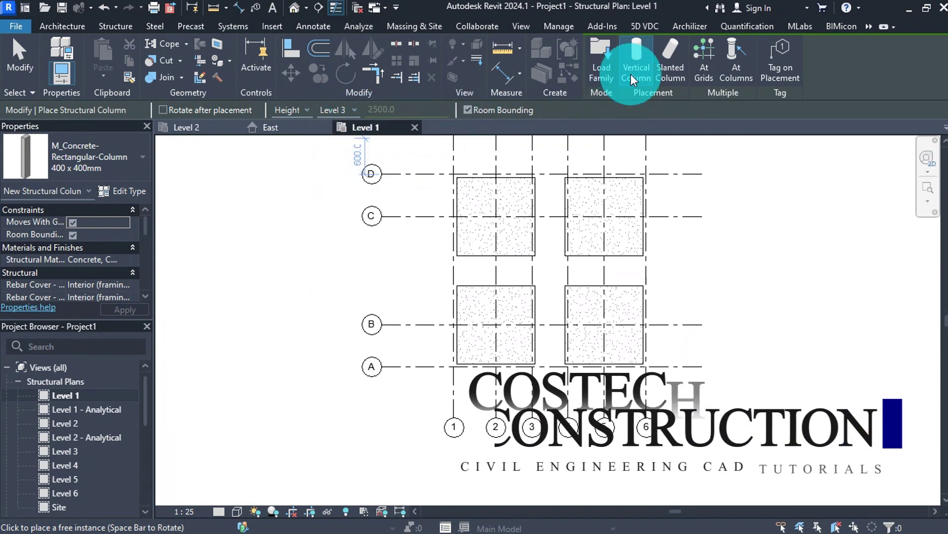
# Step: Place individual 400 x 400mm columns on the footings at grid intersections 2-C, 5-C, 5-B and 2-B
pyautogui.click(704, 64)
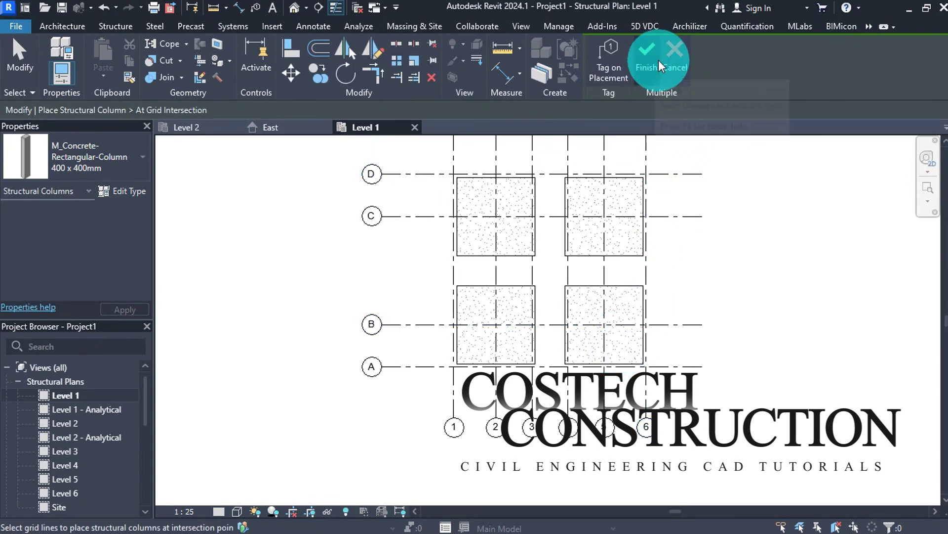
pyautogui.click(670, 63)
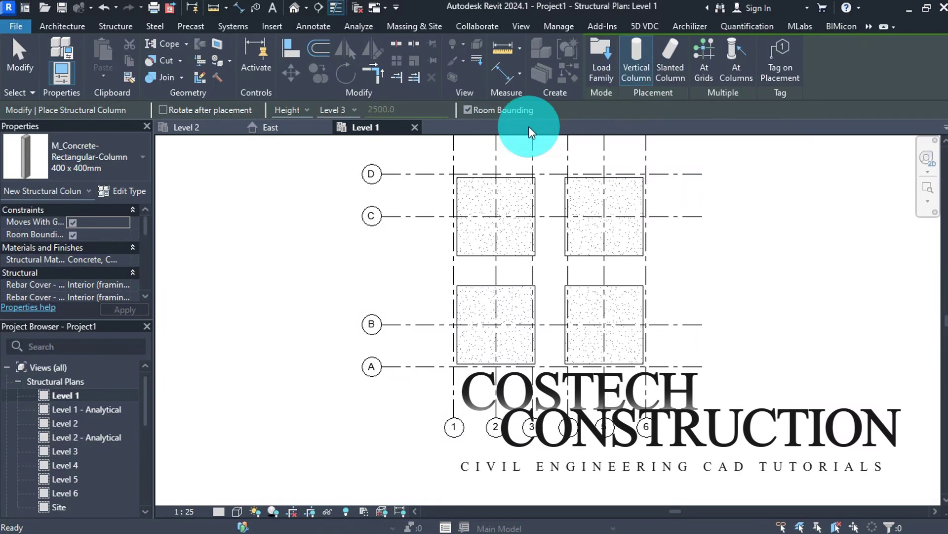
pyautogui.click(496, 215)
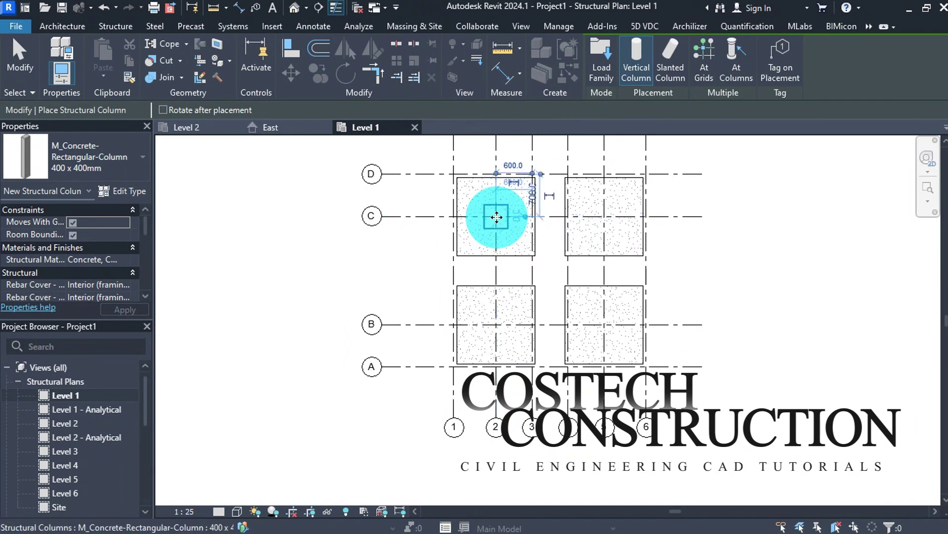
pyautogui.click(604, 215)
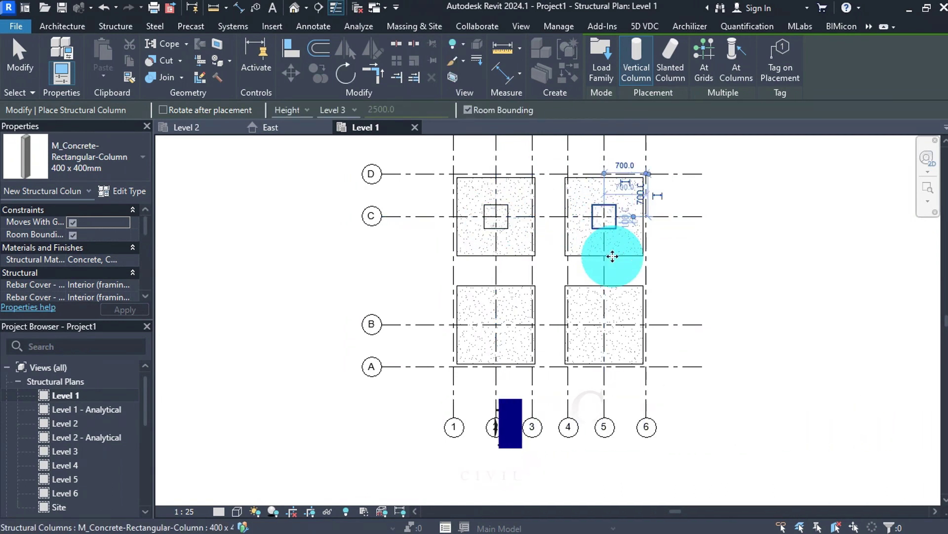
pyautogui.click(606, 324)
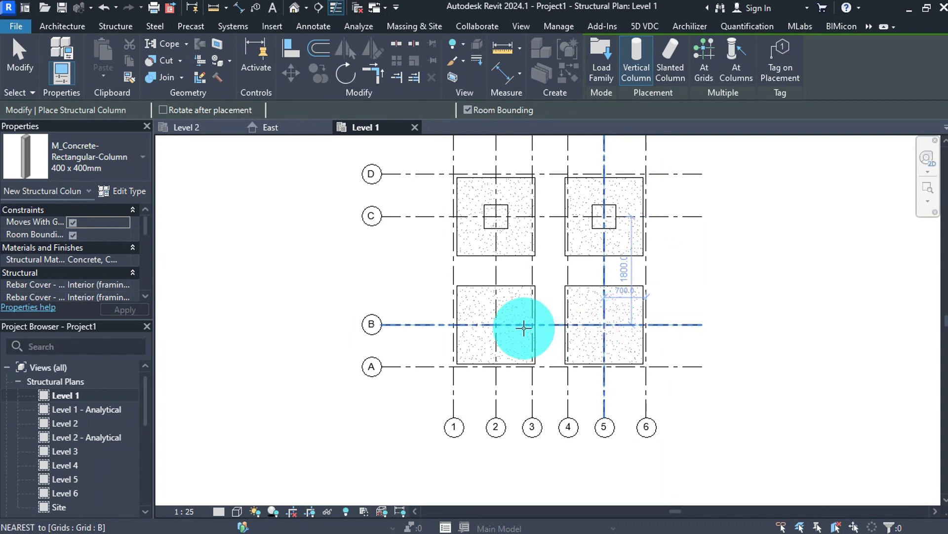
pyautogui.click(495, 325)
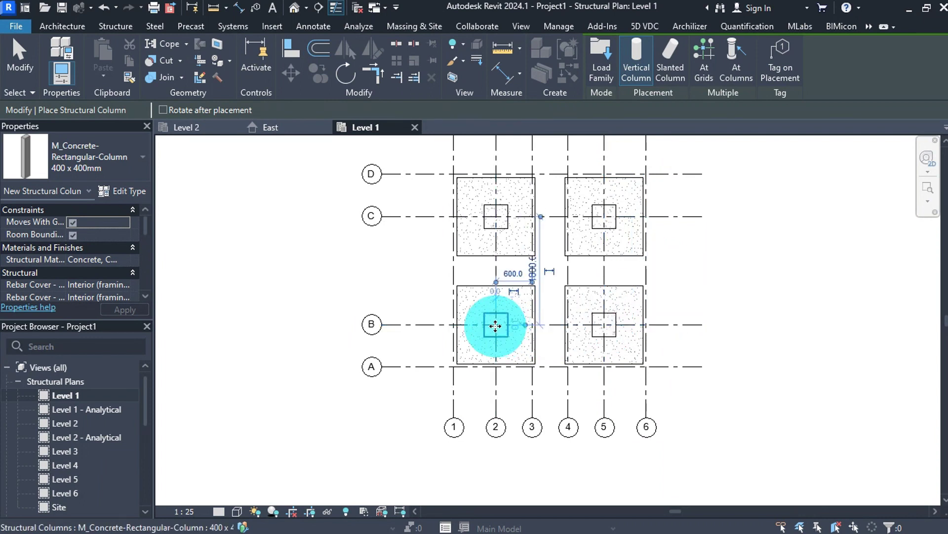
pyautogui.press('Escape')
pyautogui.press('Escape')
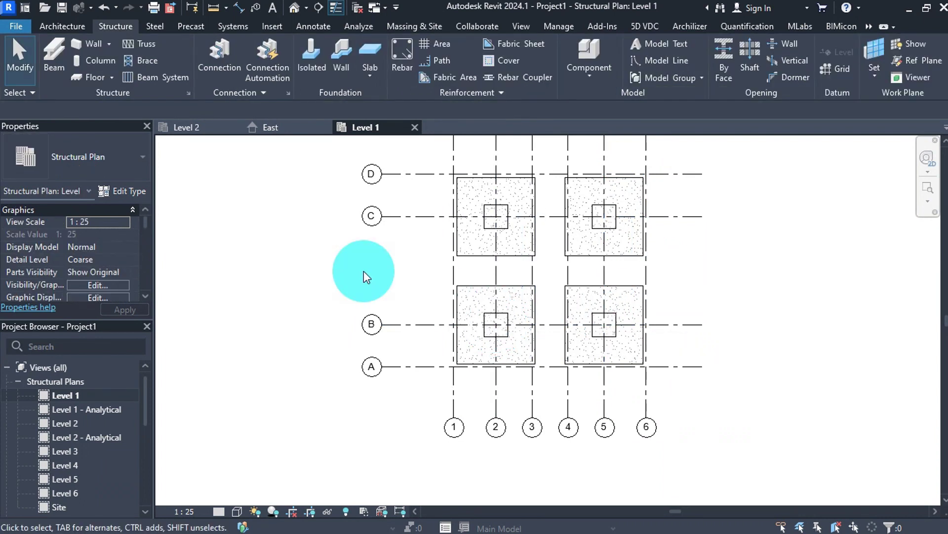
# Step: Open the Level 2 structural plan and set its view scale to 1:25
pyautogui.click(212, 126)
pyautogui.scroll(3, 457, 334)
pyautogui.click(185, 505)
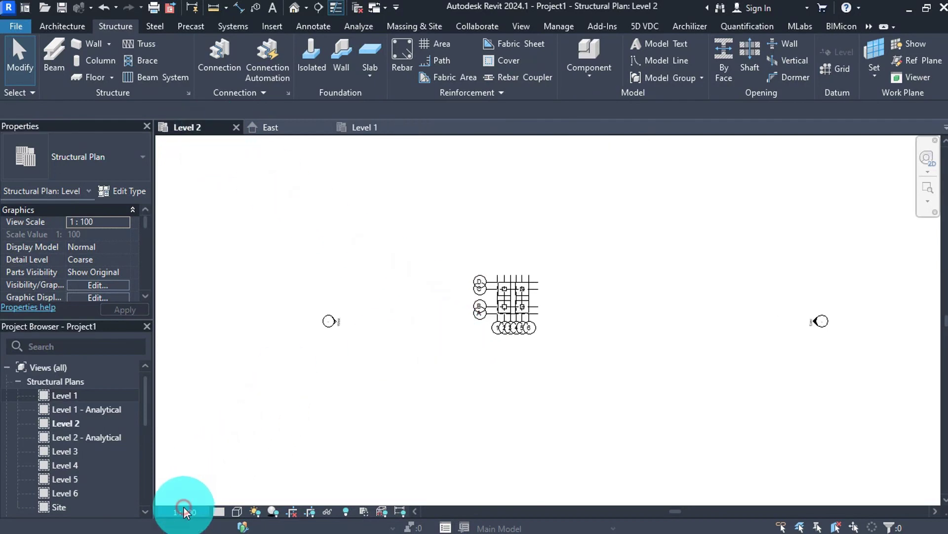
pyautogui.click(203, 388)
# Step: Set the Level 2 plan's detail level to Fine and its visual style to Wireframe
pyautogui.click(220, 511)
pyautogui.click(229, 498)
pyautogui.click(237, 511)
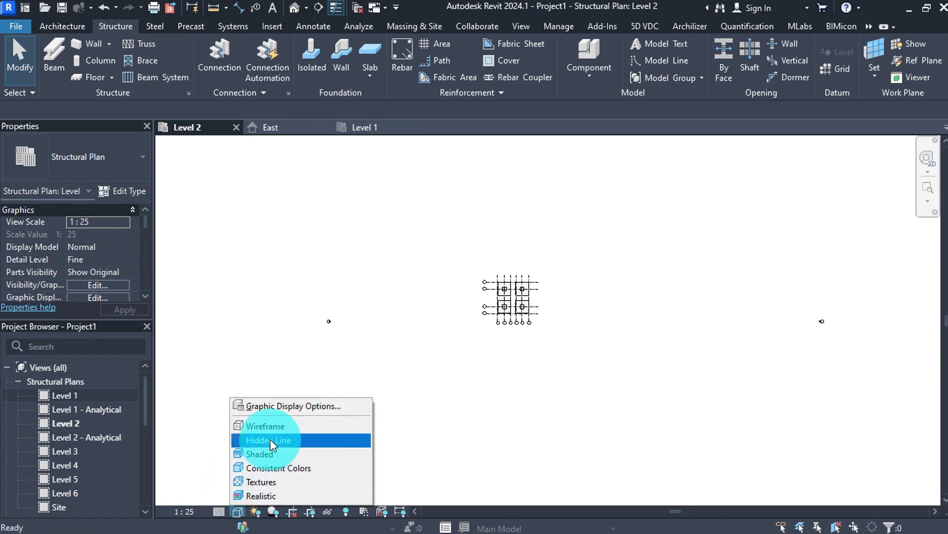
pyautogui.click(265, 425)
pyautogui.scroll(3, 525, 272)
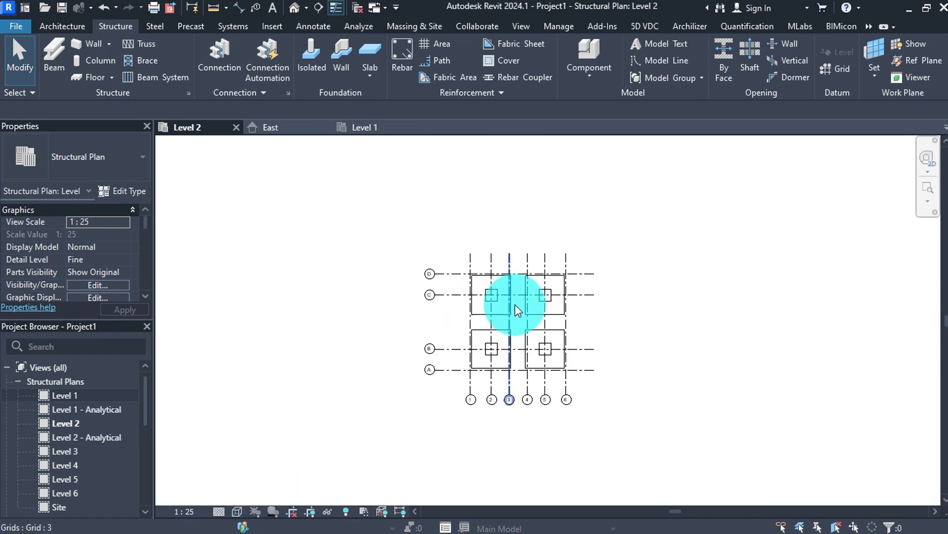
pyautogui.scroll(5, 515, 304)
pyautogui.scroll(-1, 527, 183)
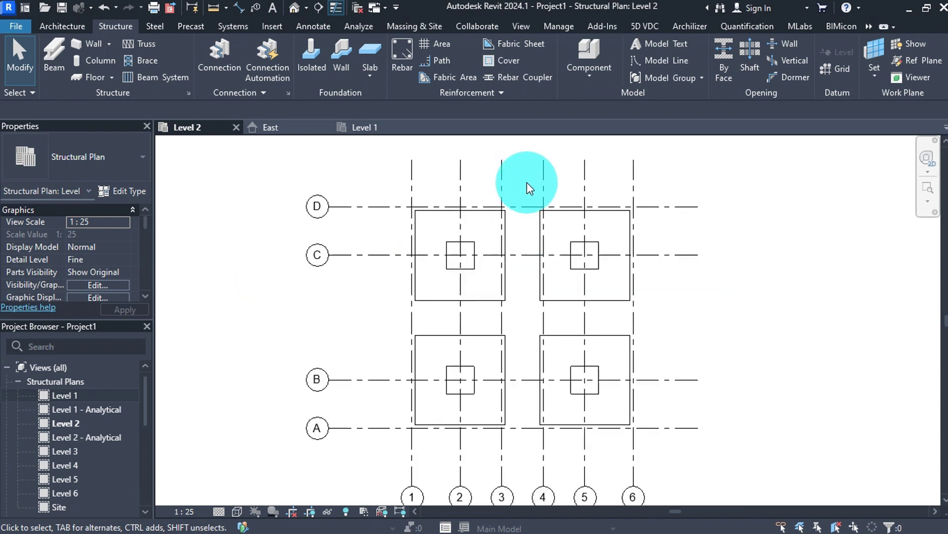
pyautogui.scroll(1, 512, 254)
pyautogui.scroll(-1, 519, 248)
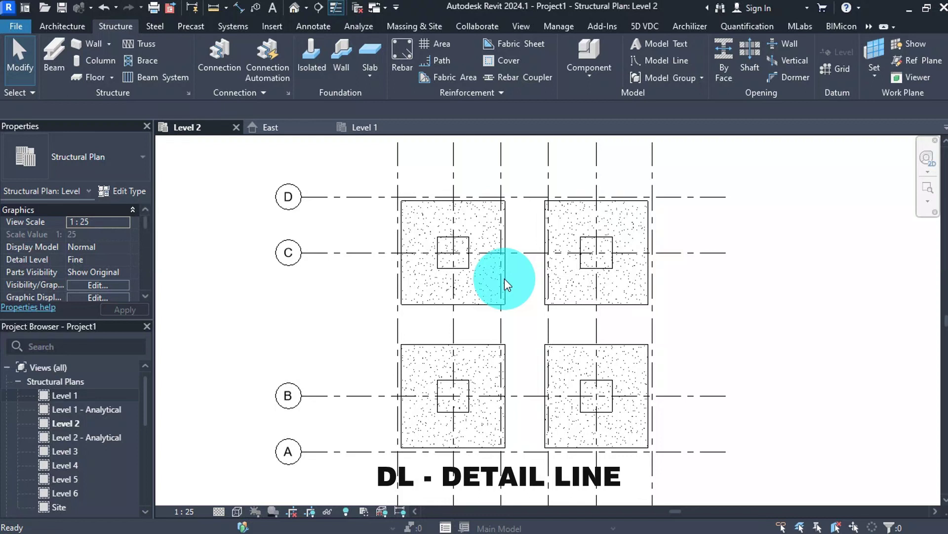
pyautogui.press('d')
pyautogui.press('l')
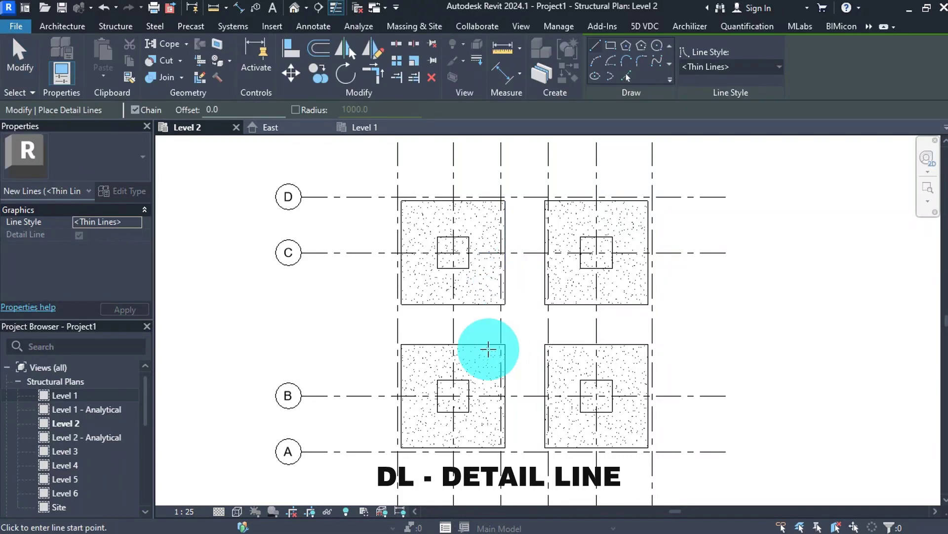
pyautogui.click(453, 395)
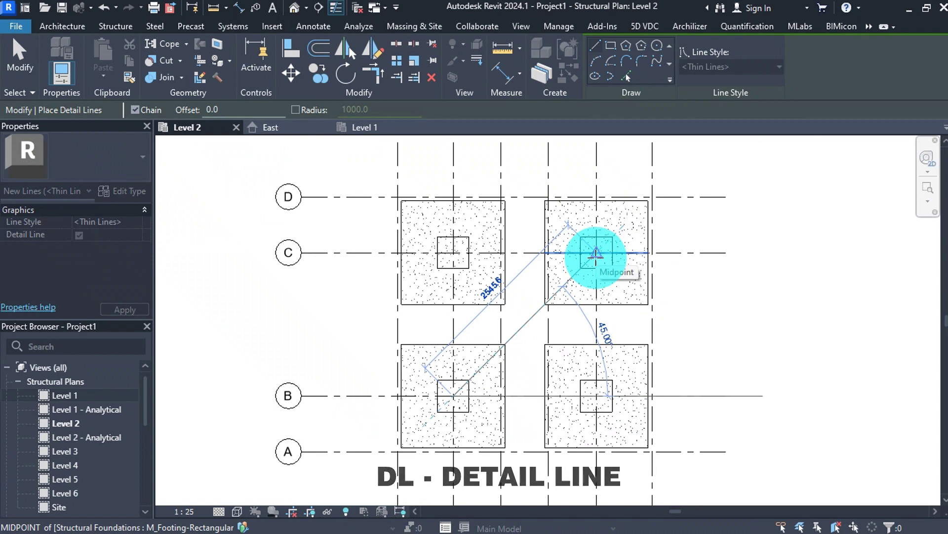
pyautogui.press('Escape')
pyautogui.press('Escape')
# Step: Start the Beam command with M_Concrete-Rectangular Beam 300 x 600mm and duplicate that type as 200 x 300mm
pyautogui.scroll(-2, 505, 284)
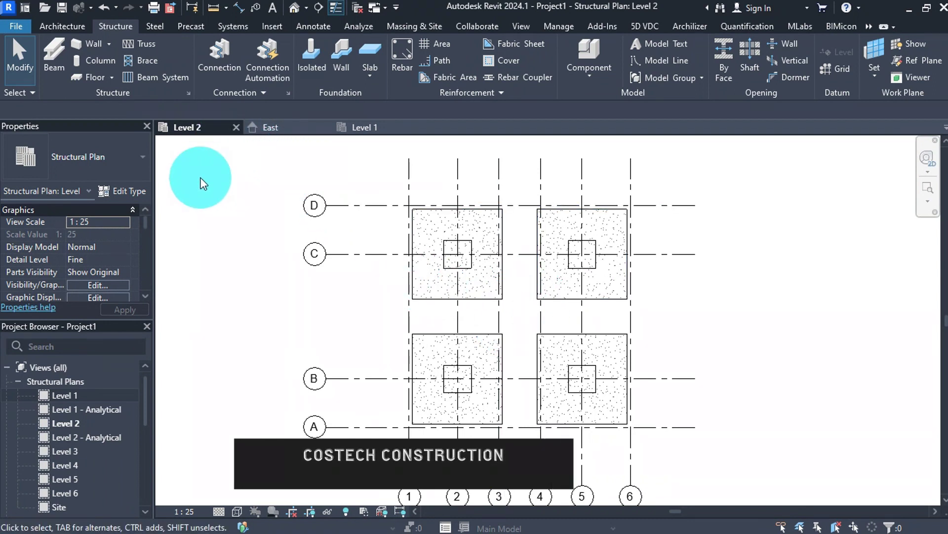
pyautogui.click(57, 58)
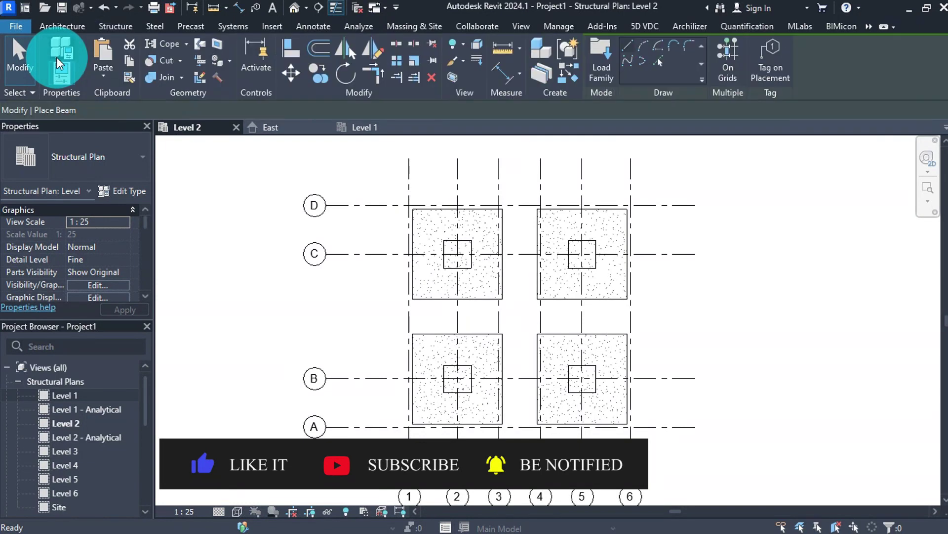
pyautogui.click(91, 161)
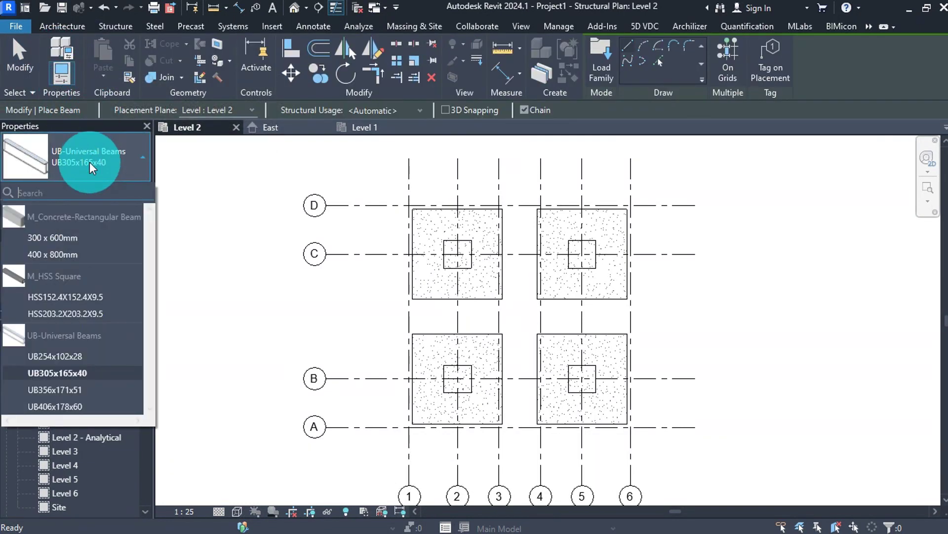
pyautogui.click(69, 217)
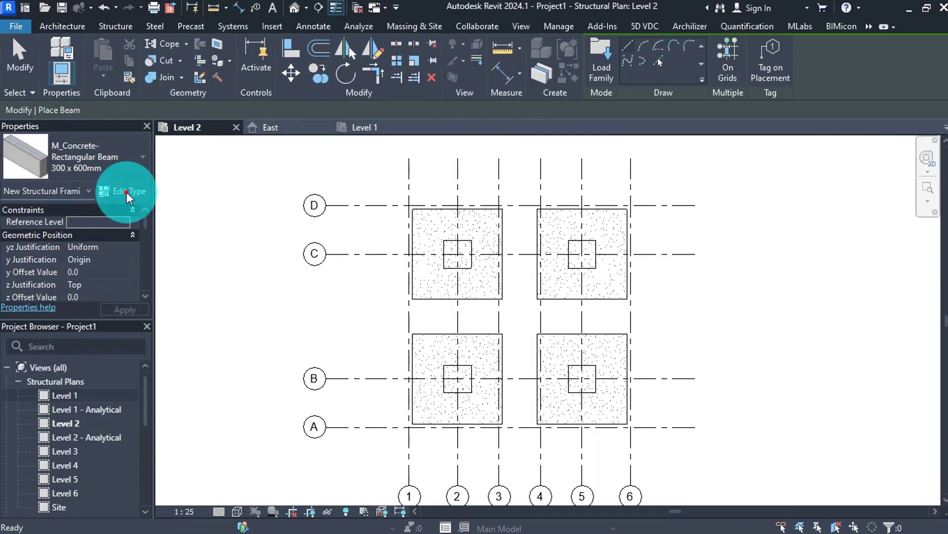
pyautogui.click(128, 193)
pyautogui.click(817, 91)
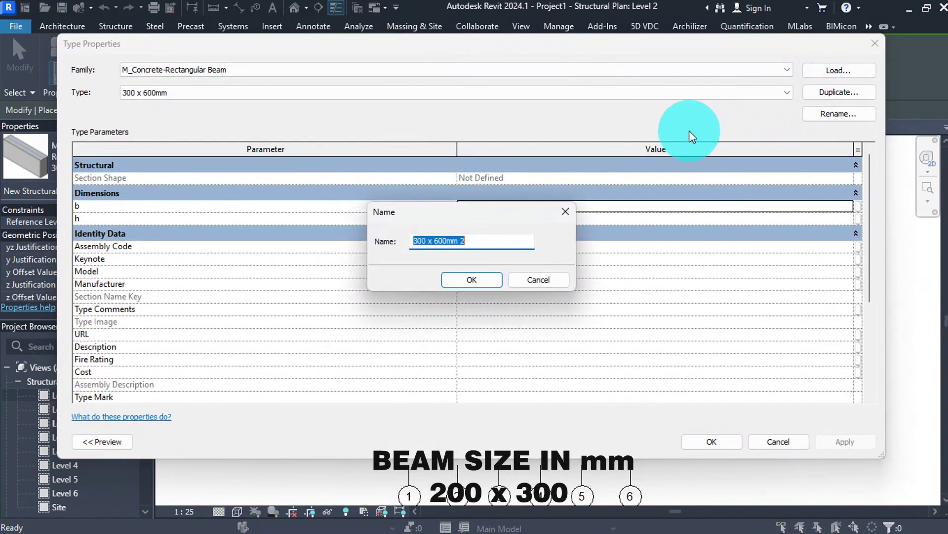
pyautogui.write('2')
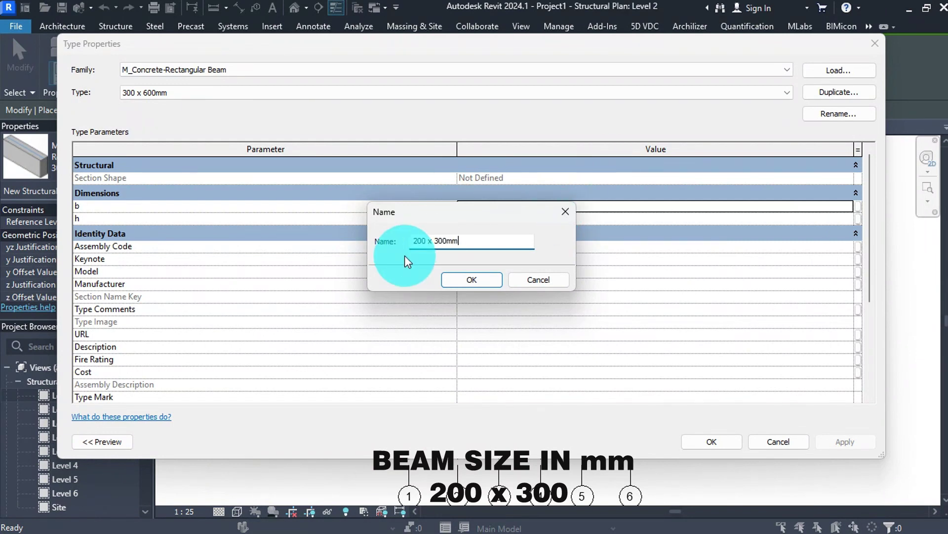
pyautogui.click(452, 281)
# Step: Set the new beam type's dimensions to b 200 and h 300, and accept the type properties
pyautogui.click(499, 210)
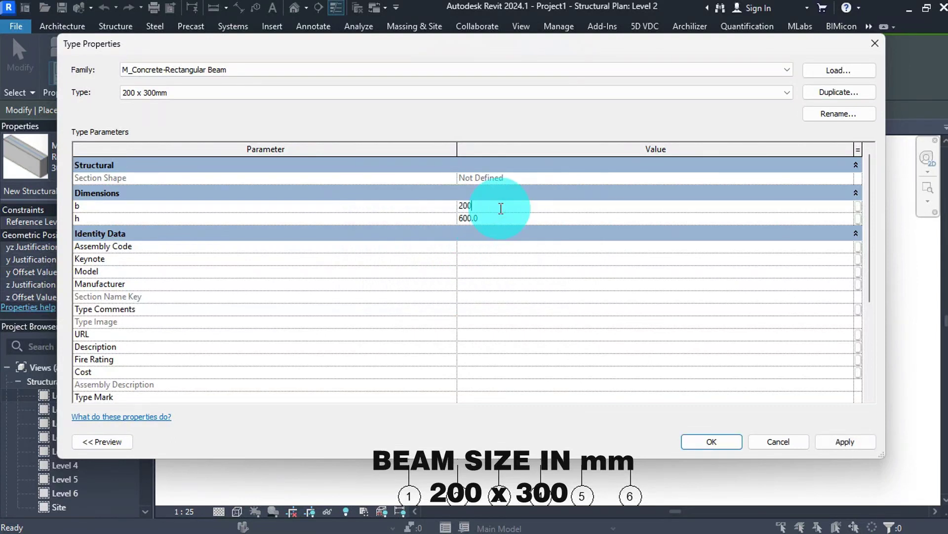
pyautogui.press('Tab')
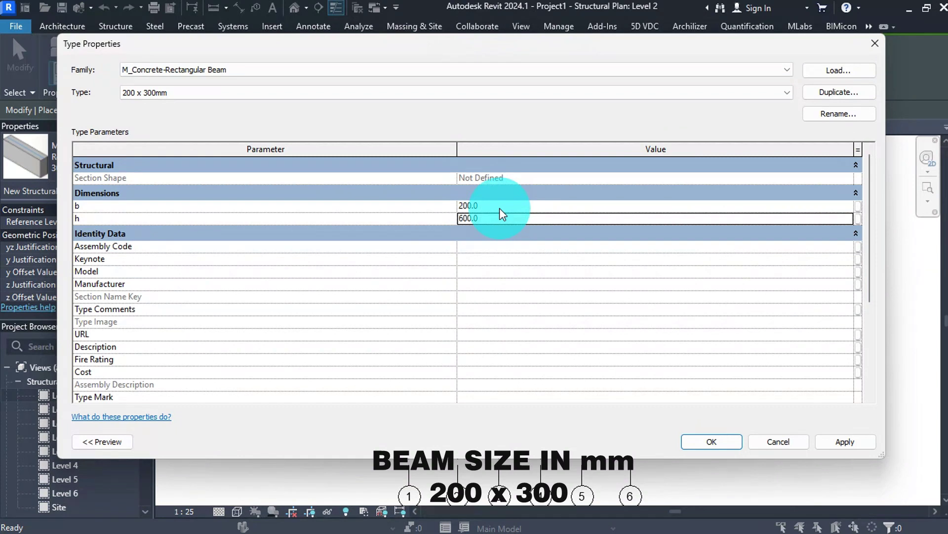
pyautogui.write('300')
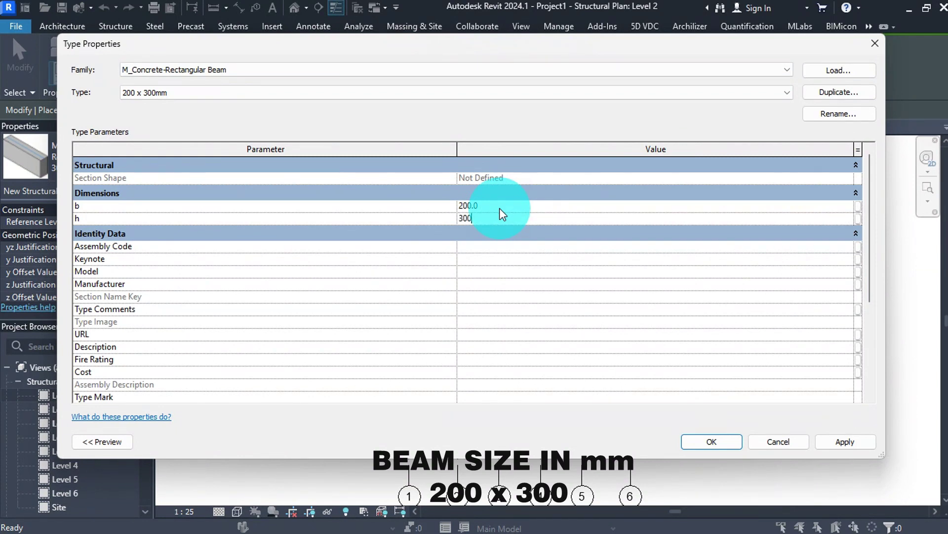
pyautogui.click(844, 441)
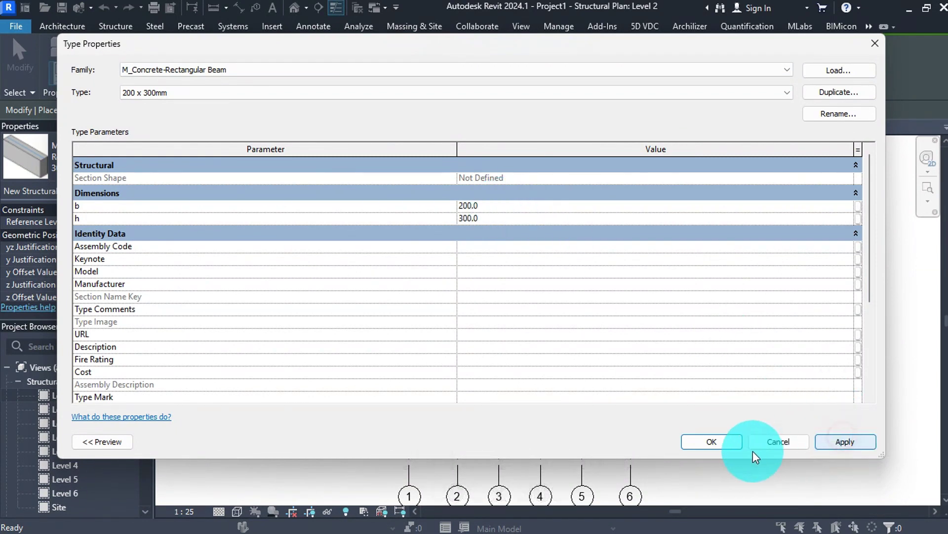
pyautogui.click(715, 439)
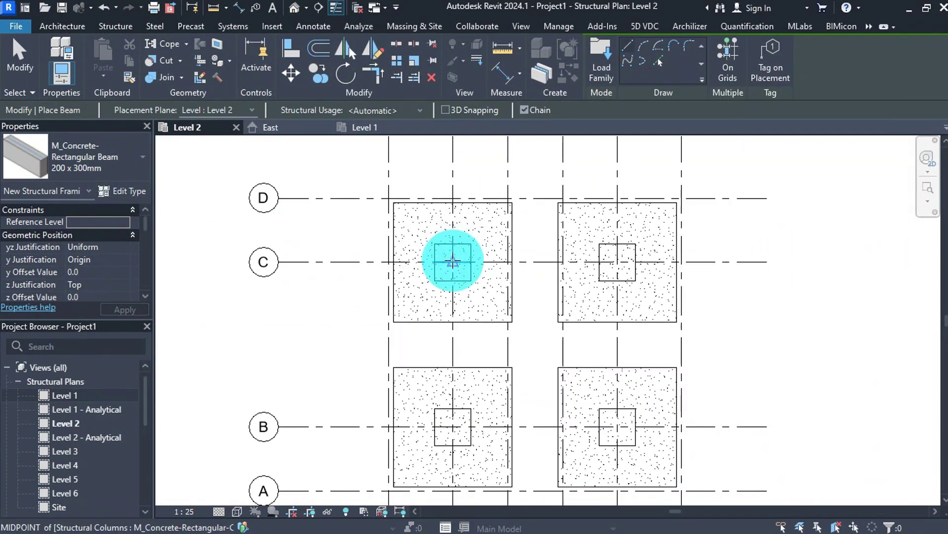
# Step: Place a closed loop of 200 x 300mm beams on Level 2 linking the columns at 2-C, 5-C, 5-B and 2-B
pyautogui.click(453, 262)
pyautogui.click(617, 263)
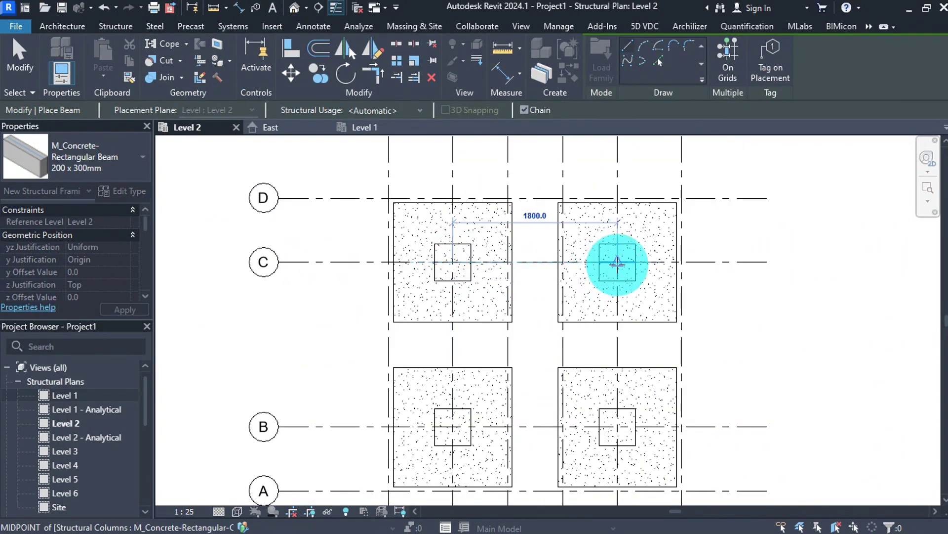
pyautogui.click(617, 263)
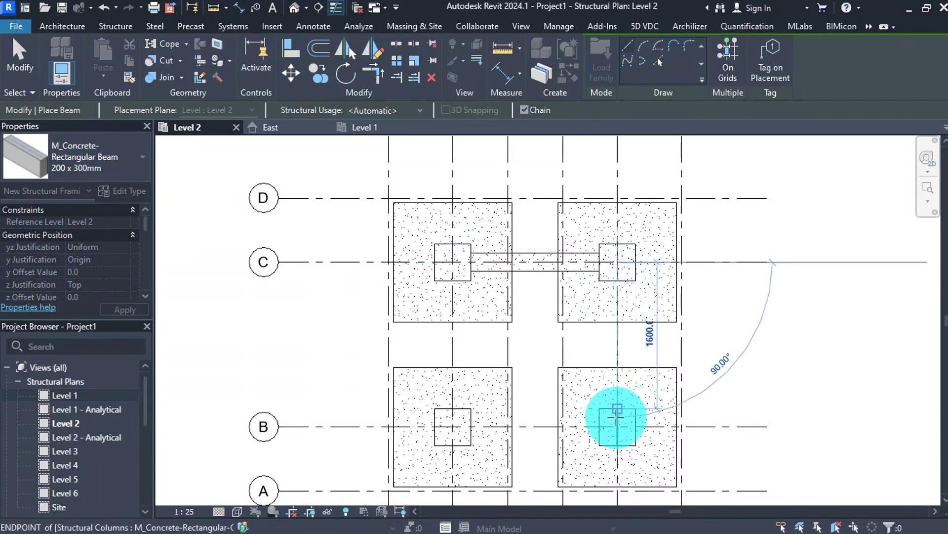
pyautogui.click(615, 428)
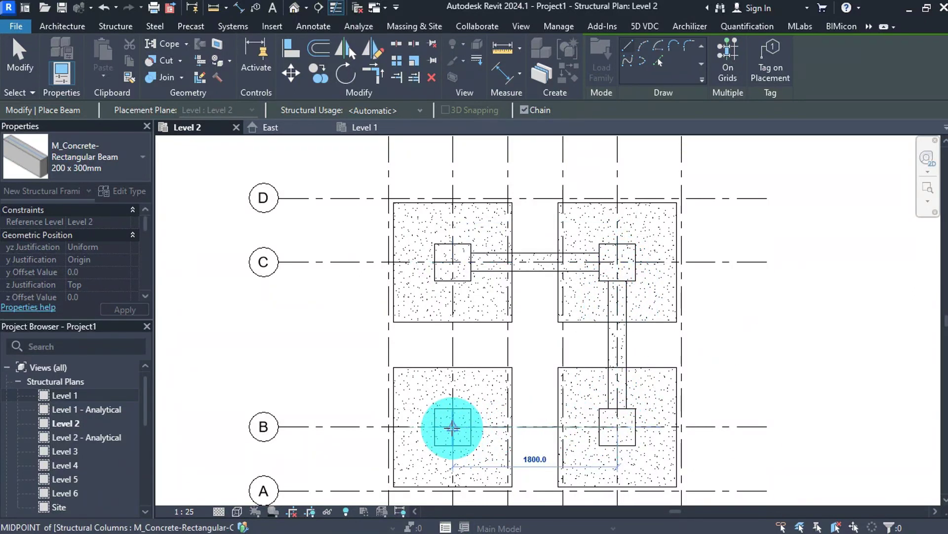
pyautogui.click(453, 426)
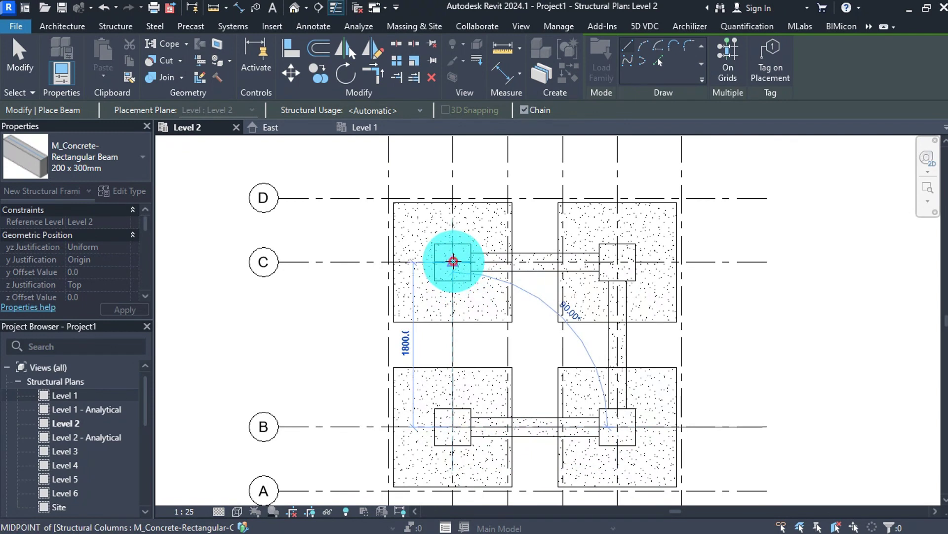
pyautogui.click(453, 261)
pyautogui.press('Escape')
pyautogui.press('Escape')
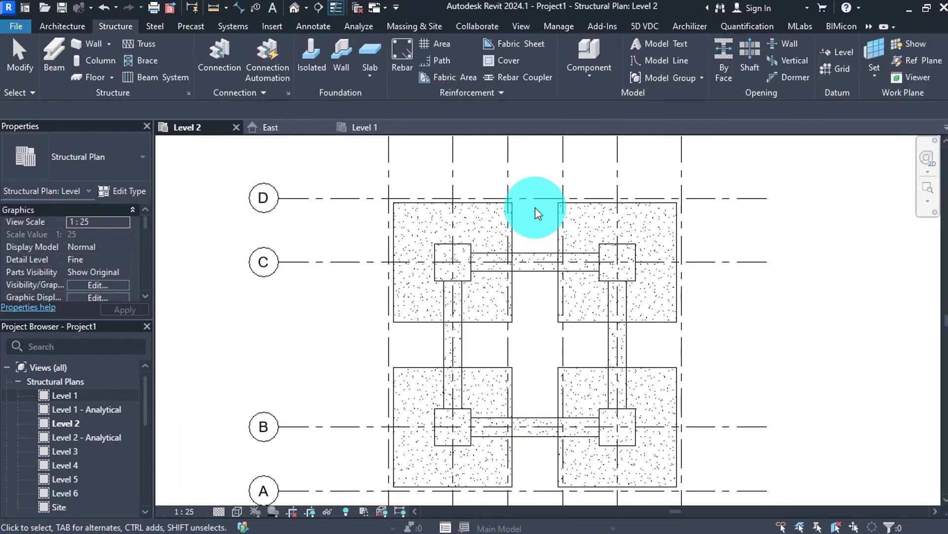
# Step: Open the default 3D view and hide the level and grid categories in it
pyautogui.scroll(-3, 535, 207)
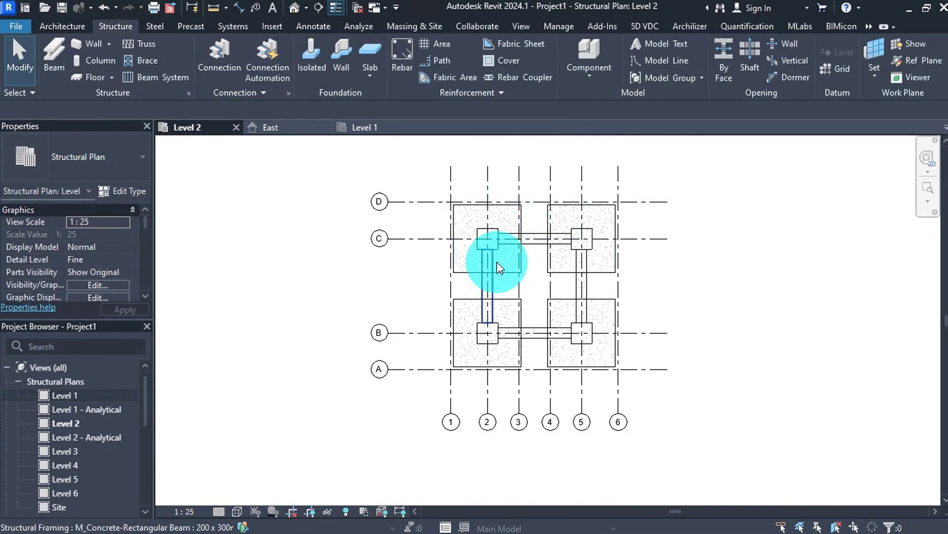
pyautogui.click(296, 7)
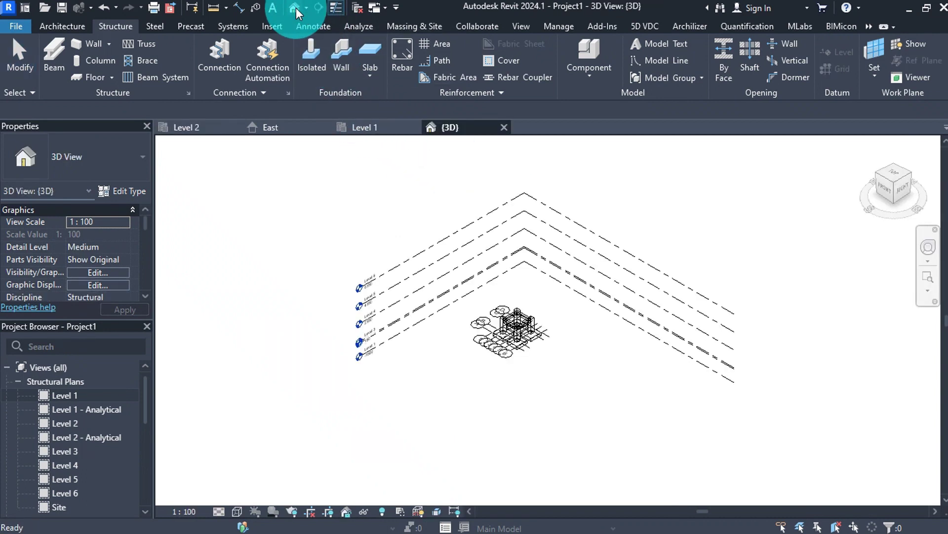
pyautogui.click(448, 237)
pyautogui.scroll(5, 486, 352)
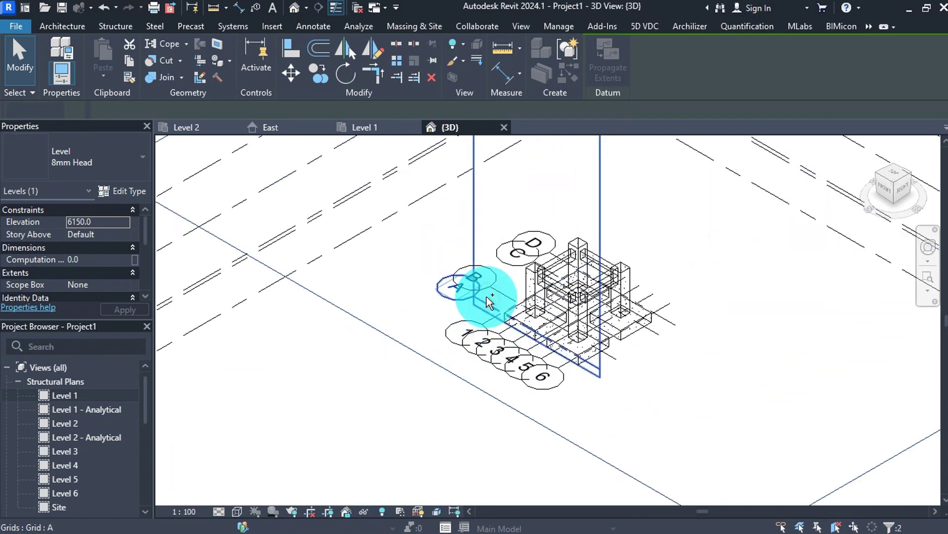
pyautogui.keyDown('ctrl'); pyautogui.click(489, 302); pyautogui.keyUp('ctrl')
pyautogui.rightClick(488, 299)
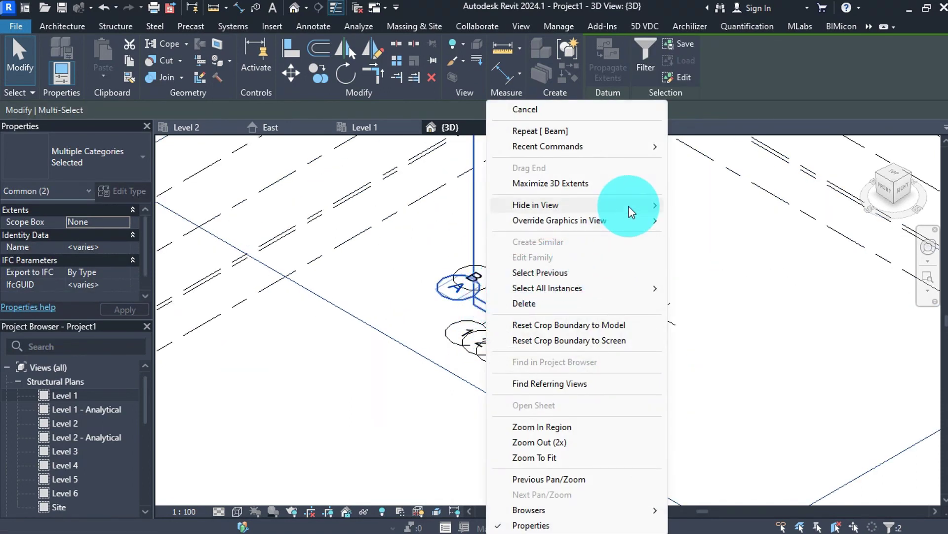
pyautogui.moveTo(631, 212)
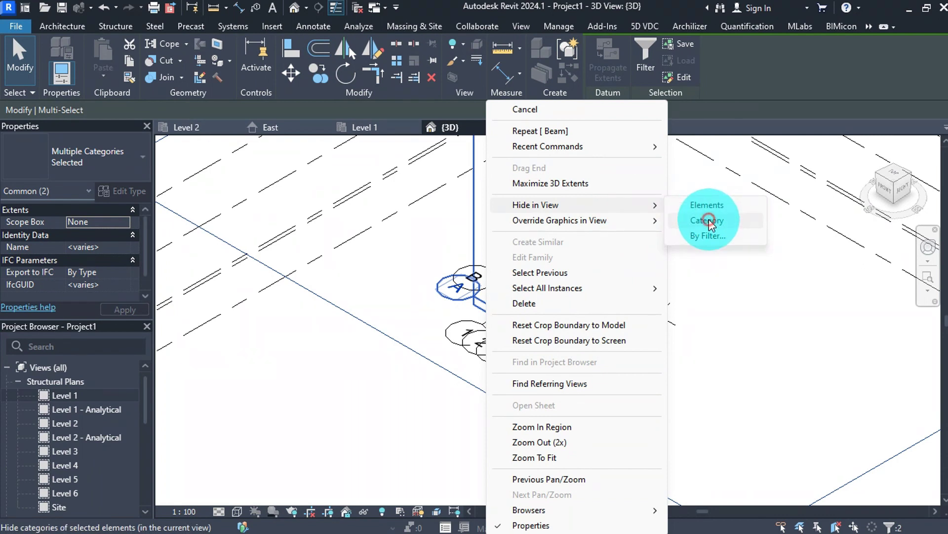
pyautogui.click(709, 220)
pyautogui.scroll(-5, 710, 247)
pyautogui.scroll(4, 667, 271)
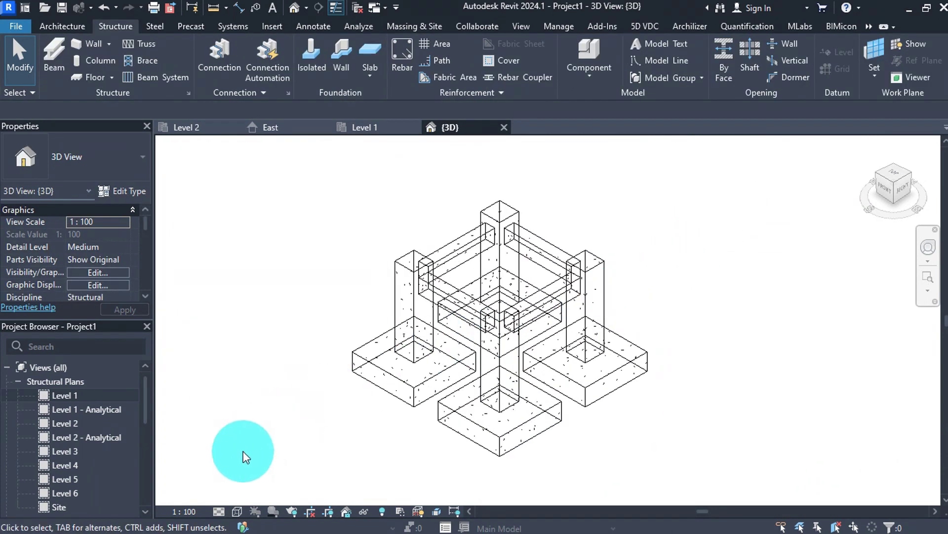
# Step: Set the 3D view to Fine detail level, Realistic visual style and 1:50 scale, and inspect the structure from another side
pyautogui.click(219, 512)
pyautogui.click(240, 497)
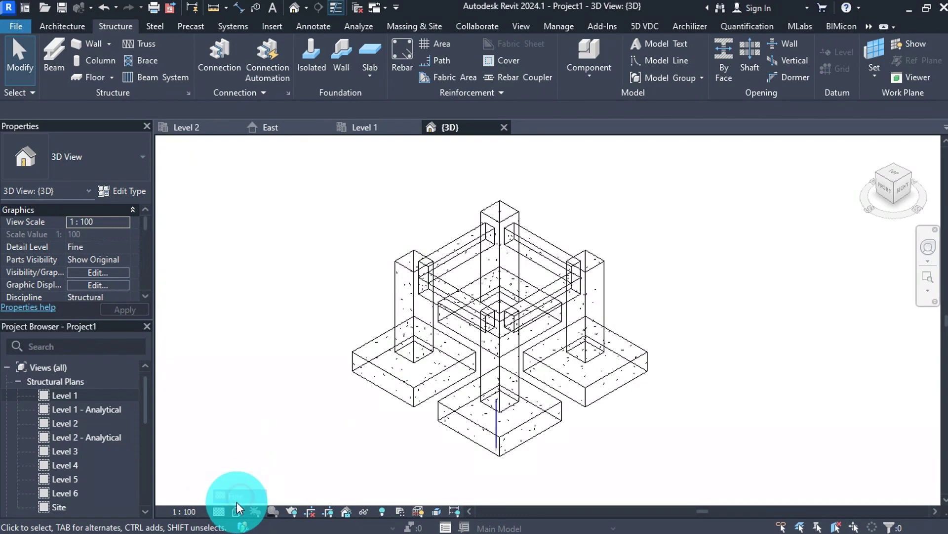
pyautogui.click(238, 512)
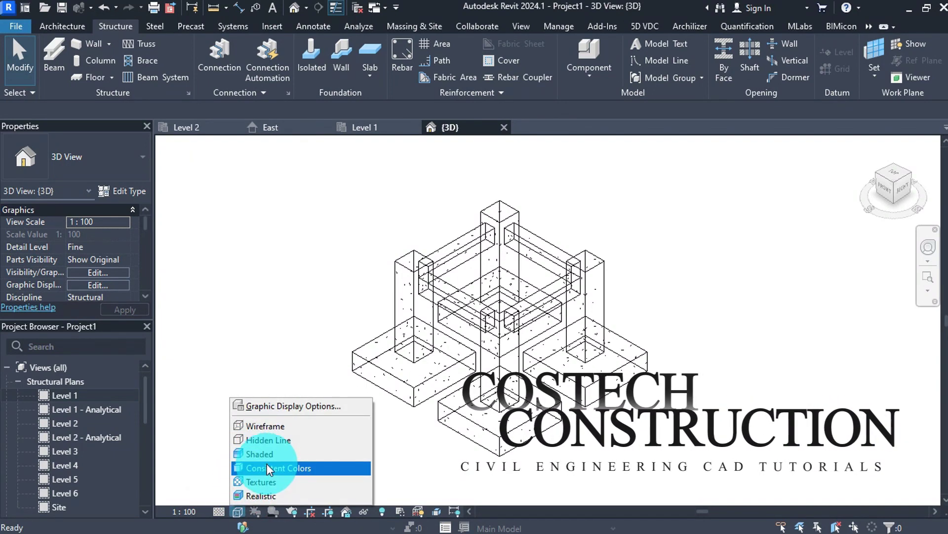
pyautogui.click(261, 494)
pyautogui.click(193, 508)
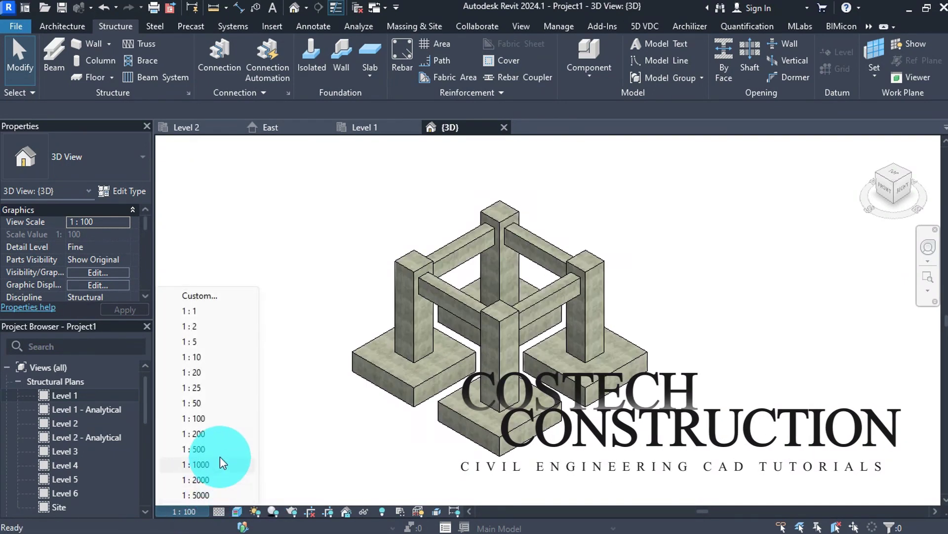
pyautogui.click(194, 403)
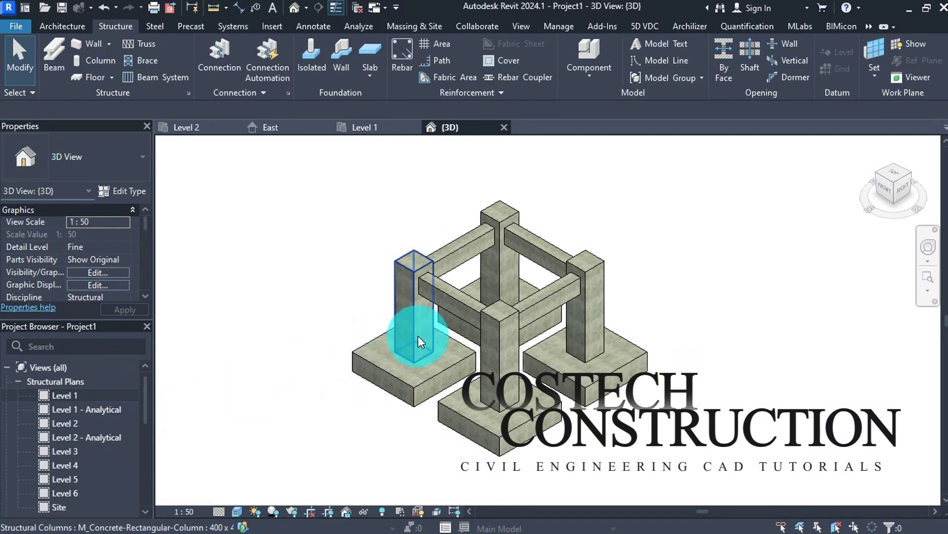
pyautogui.scroll(2, 417, 339)
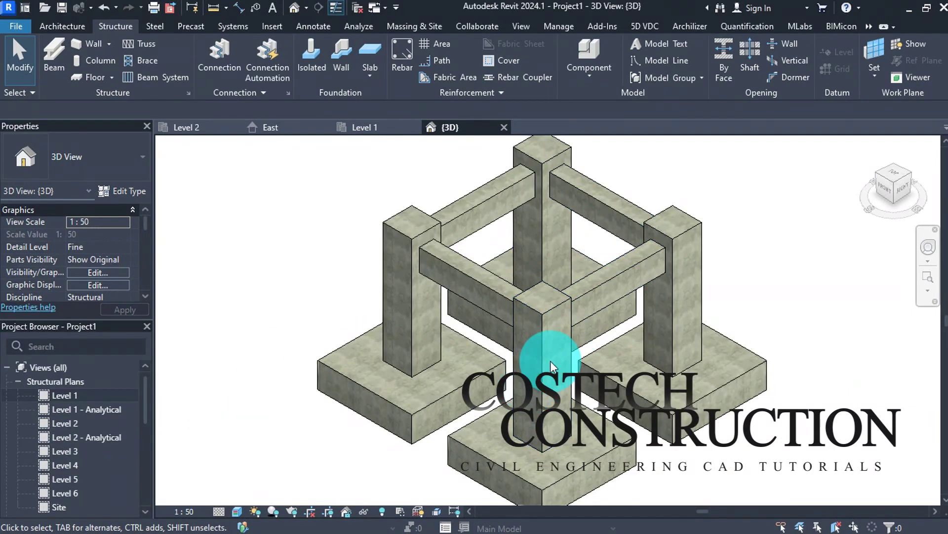
pyautogui.scroll(-2, 551, 368)
pyautogui.keyDown('shift'); pyautogui.moveTo(551, 367); pyautogui.dragTo(328, 366, button='middle'); pyautogui.keyUp('shift')
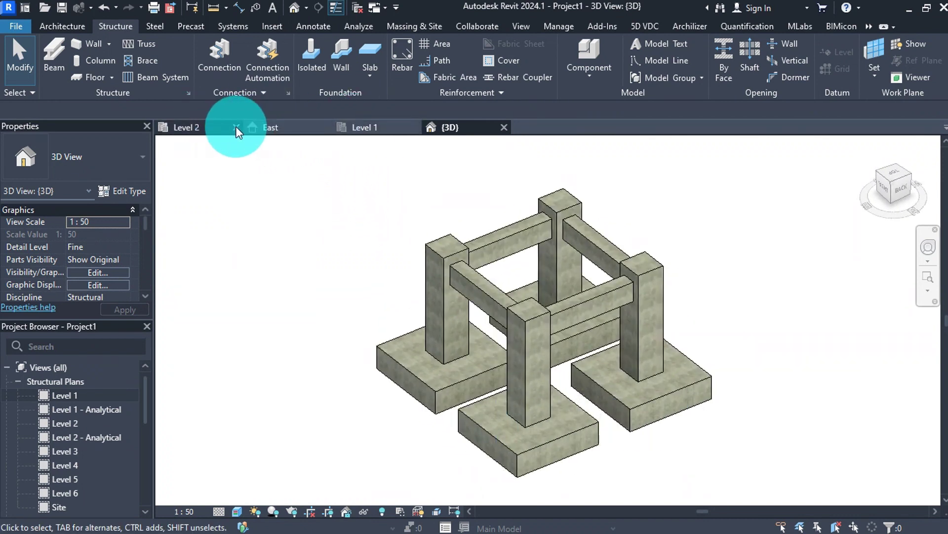
# Step: In the Level 1 structural plan, draw a horizontal building section just above grid C across the two upper footings
pyautogui.click(366, 124)
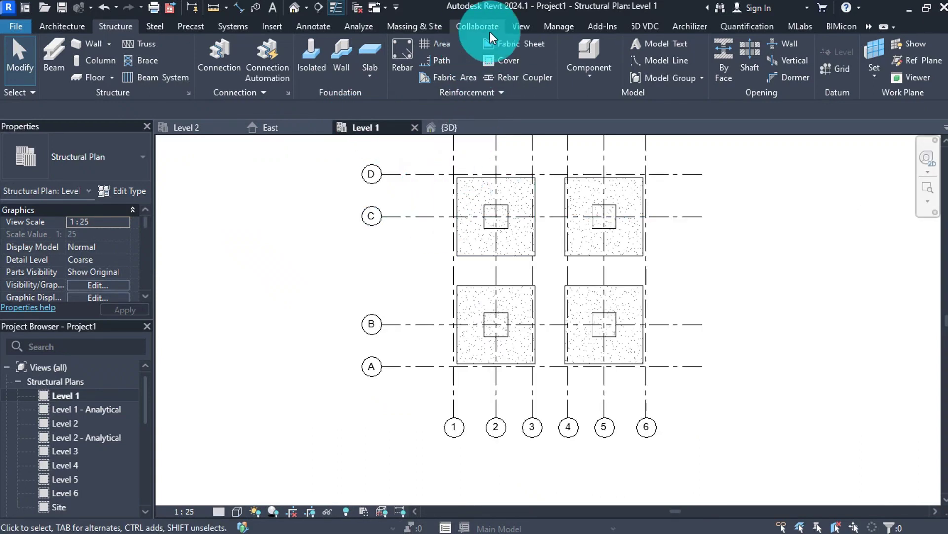
pyautogui.click(514, 28)
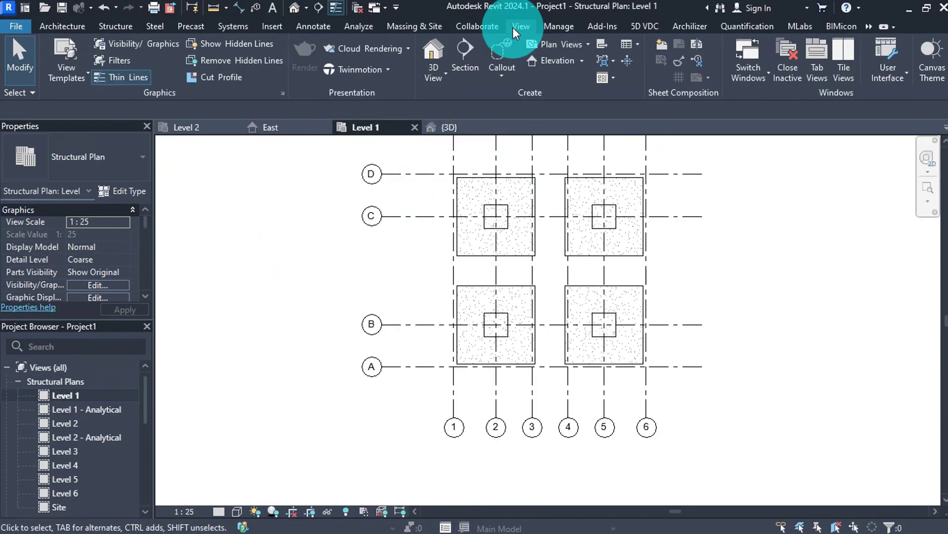
pyautogui.click(470, 64)
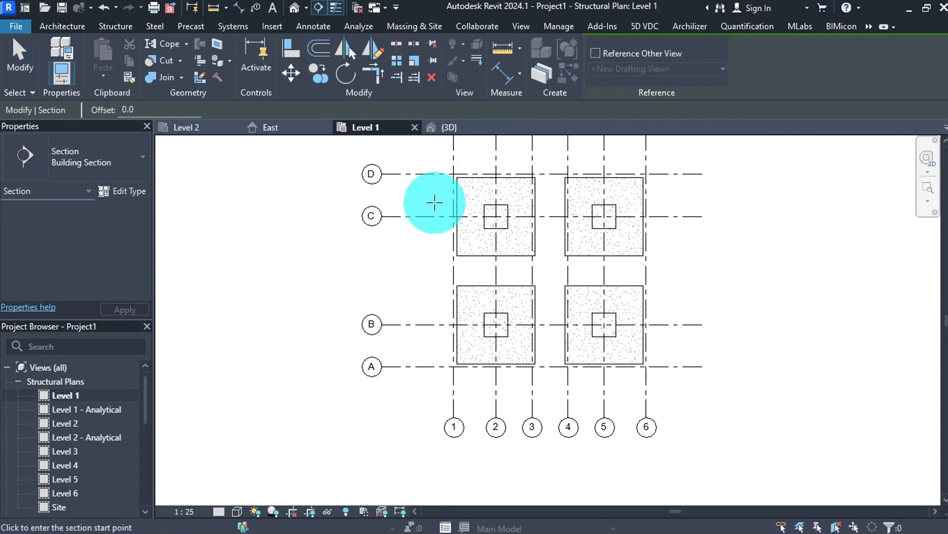
pyautogui.click(441, 202)
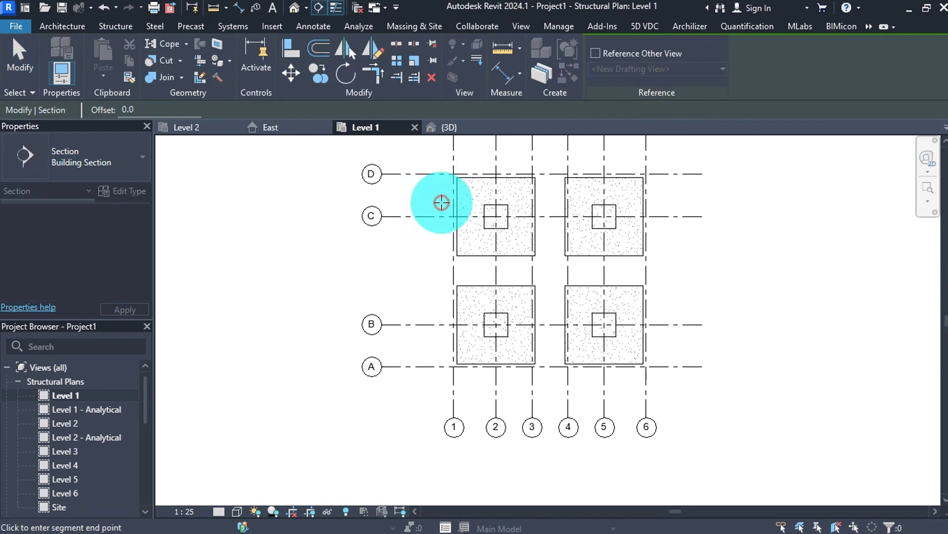
pyautogui.click(680, 197)
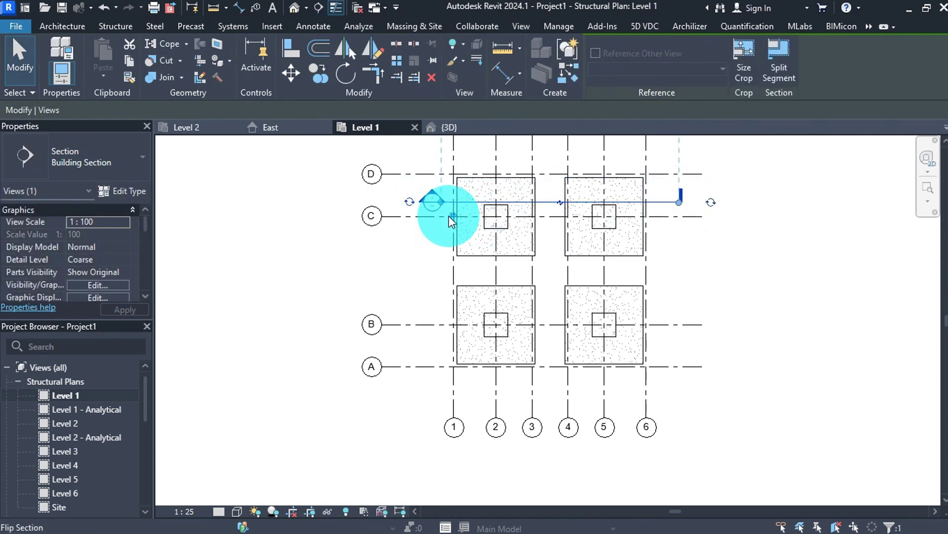
# Step: Flip the section to look towards grid A with its far clip just below grid C, and open its view
pyautogui.moveTo(559, 386); pyautogui.dragTo(564, 236)
pyautogui.click(434, 254)
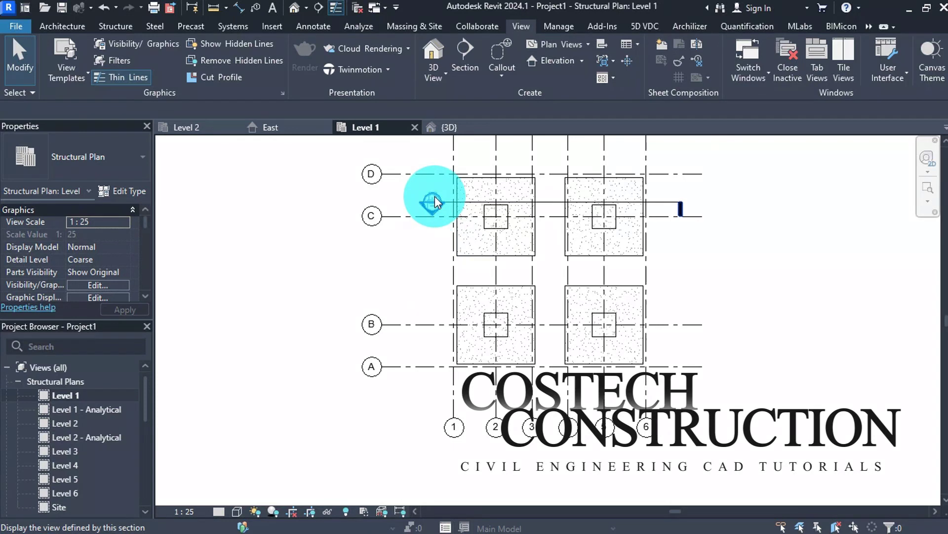
pyautogui.doubleClick(433, 202)
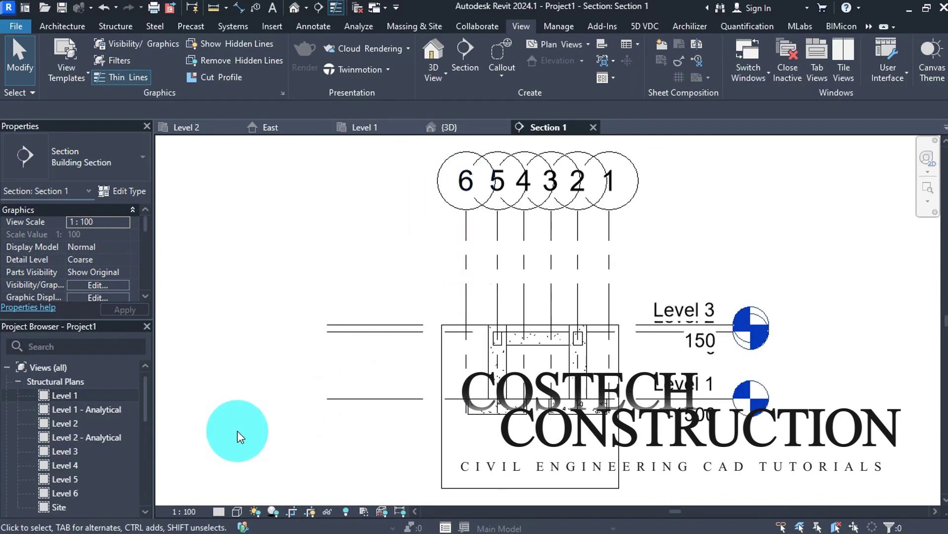
# Step: Set the section view to 1:25 scale and Fine detail level
pyautogui.click(187, 511)
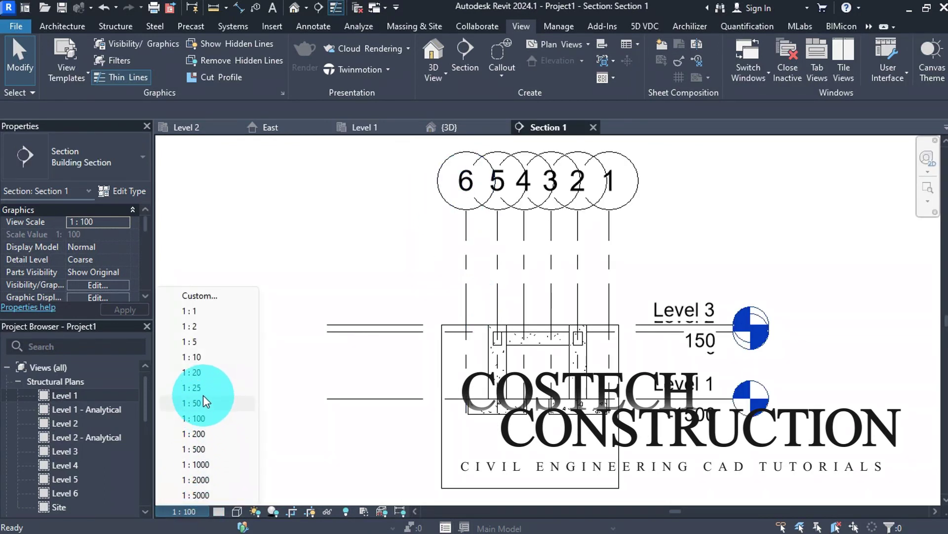
pyautogui.click(196, 388)
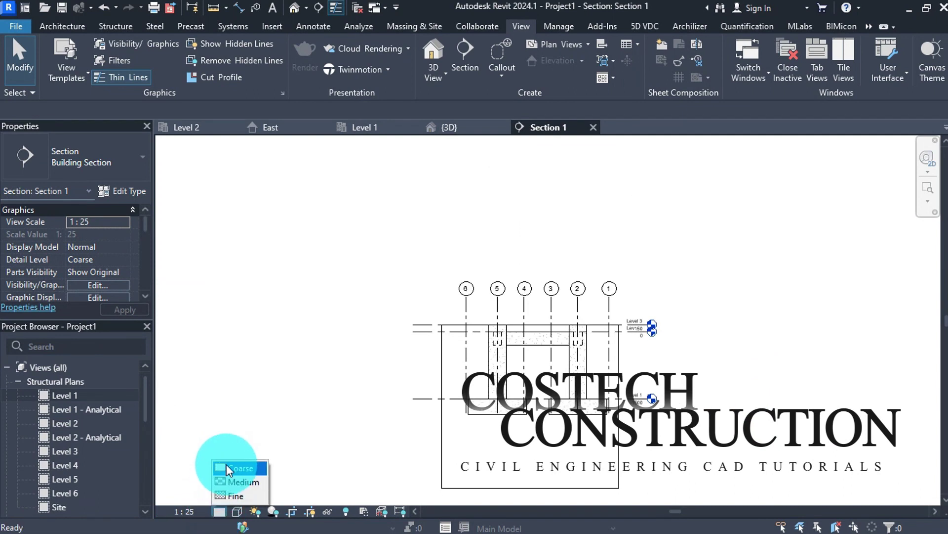
pyautogui.click(232, 494)
pyautogui.click(237, 510)
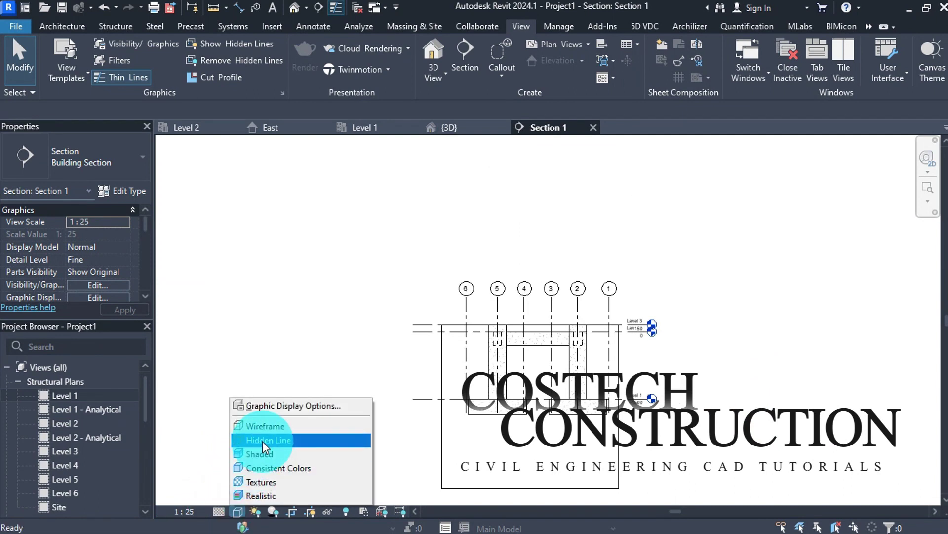
# Step: Extend the section's crop region upward past Level 4 and inspect the beam, columns and footings in the section
pyautogui.click(440, 351)
pyautogui.moveTo(530, 325); pyautogui.dragTo(543, 157)
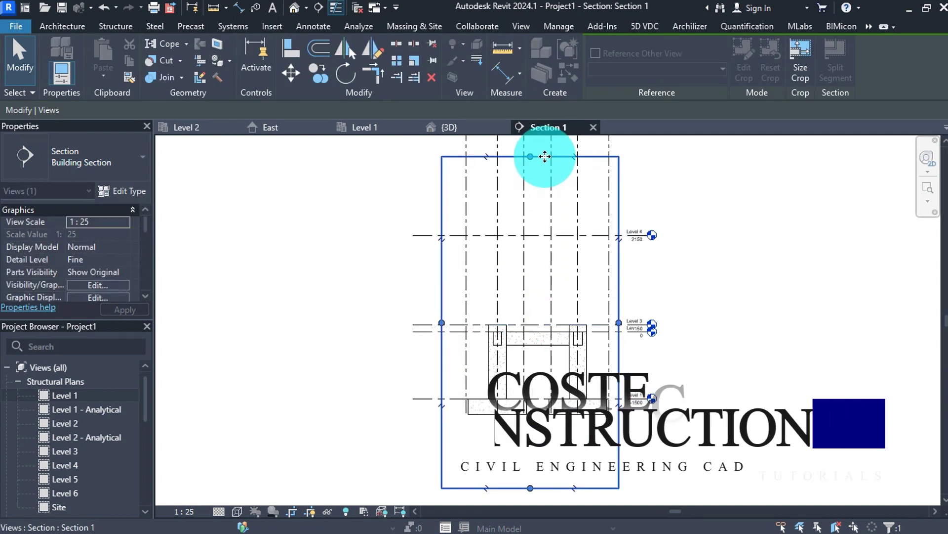
pyautogui.scroll(4, 564, 328)
pyautogui.click(435, 371)
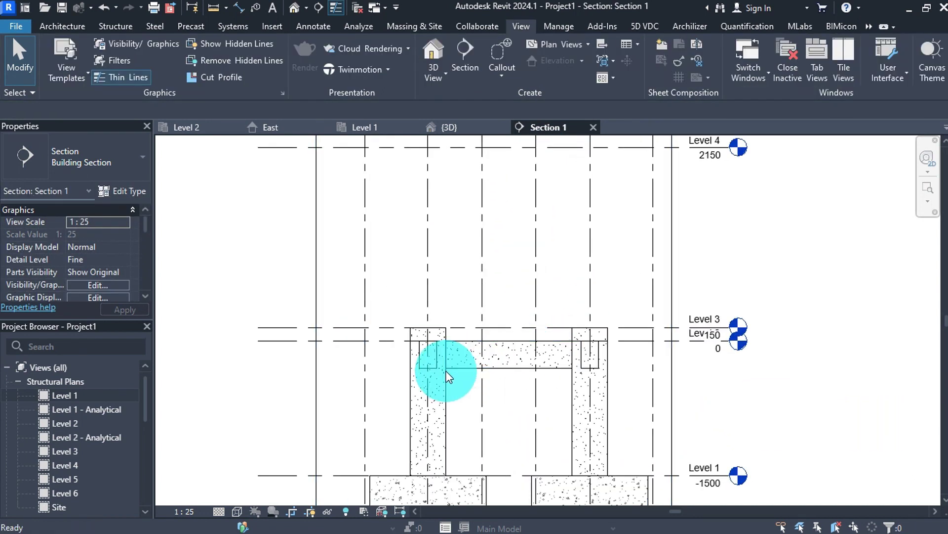
pyautogui.scroll(3, 565, 375)
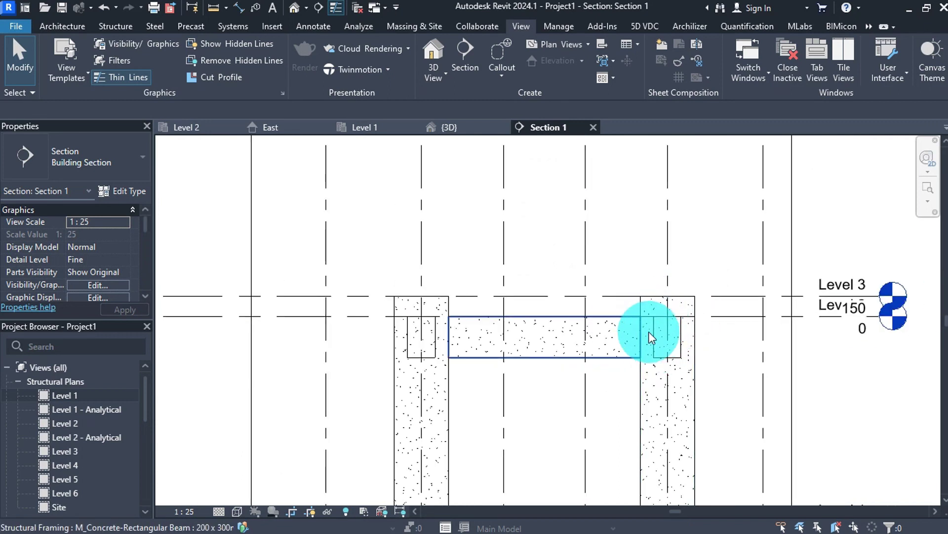
pyautogui.scroll(-3, 464, 302)
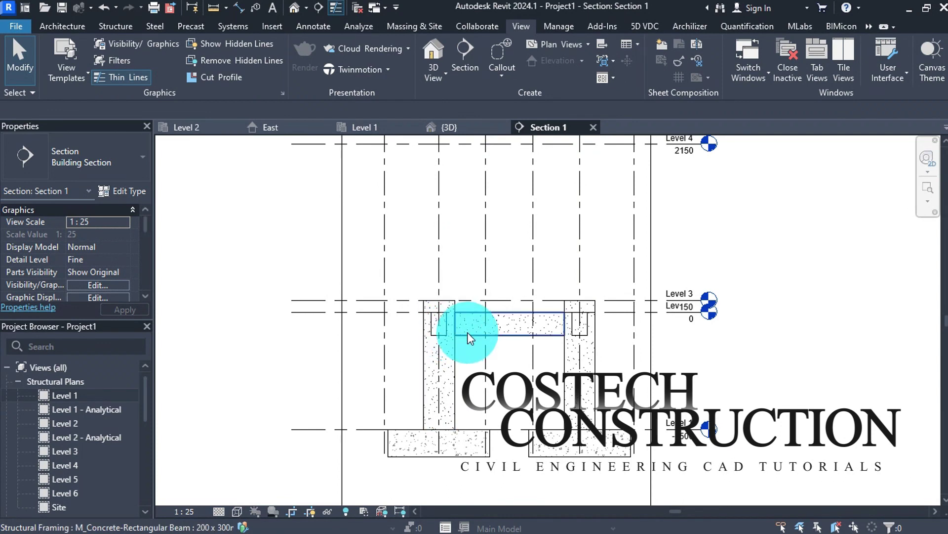
pyautogui.scroll(-2, 484, 361)
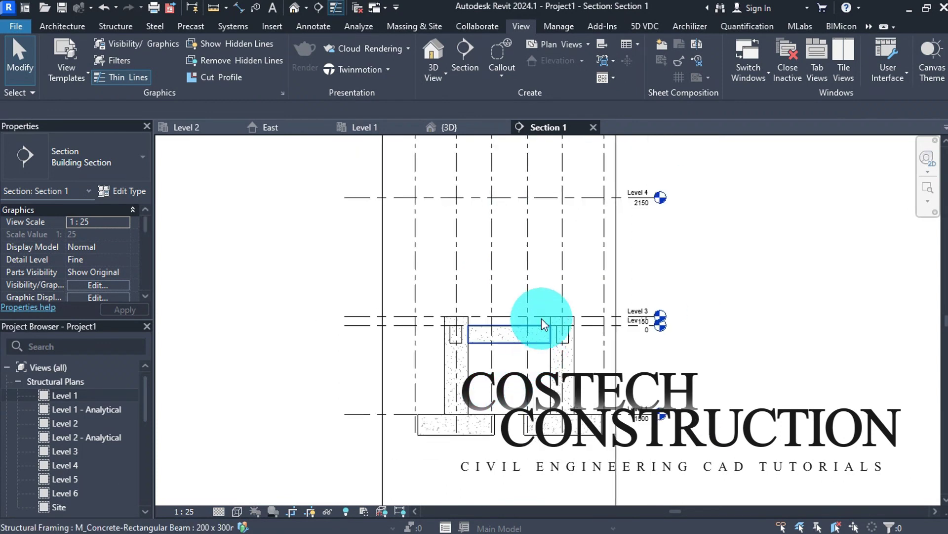
pyautogui.scroll(-1, 534, 336)
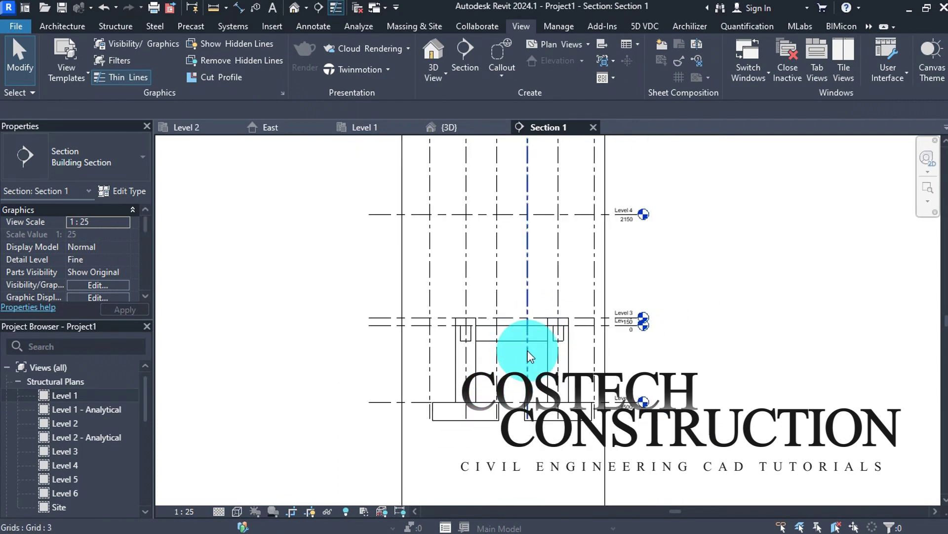
# Step: Return to the Level 1 structural plan and close all inactive views
pyautogui.click(363, 131)
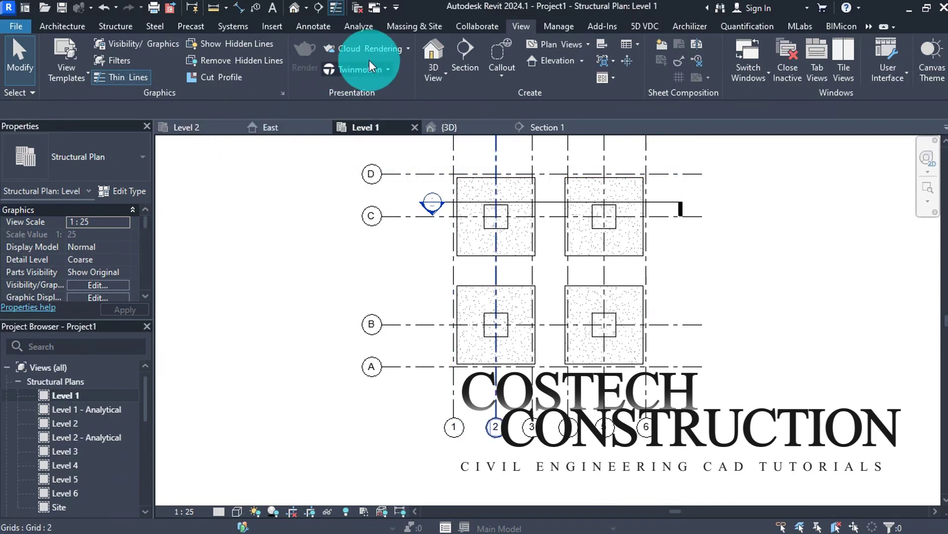
pyautogui.click(365, 9)
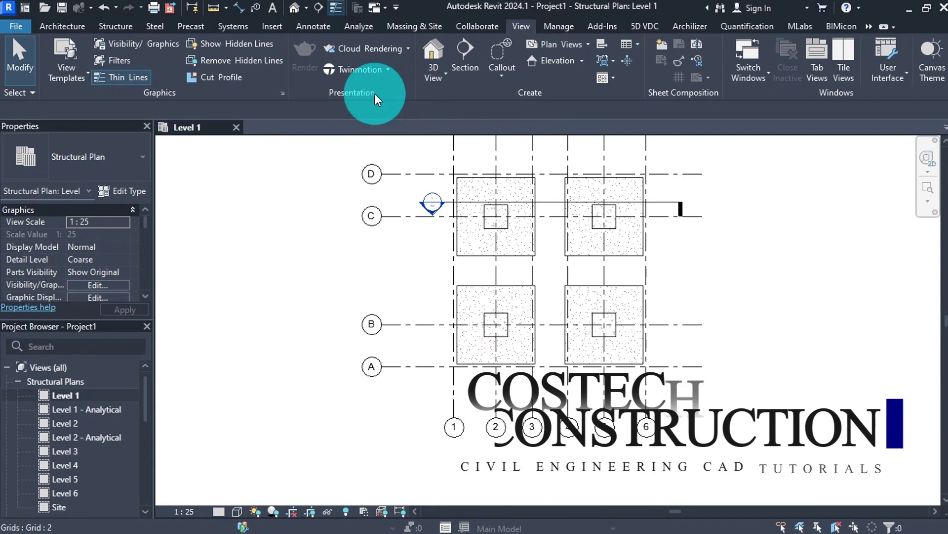
pyautogui.click(353, 224)
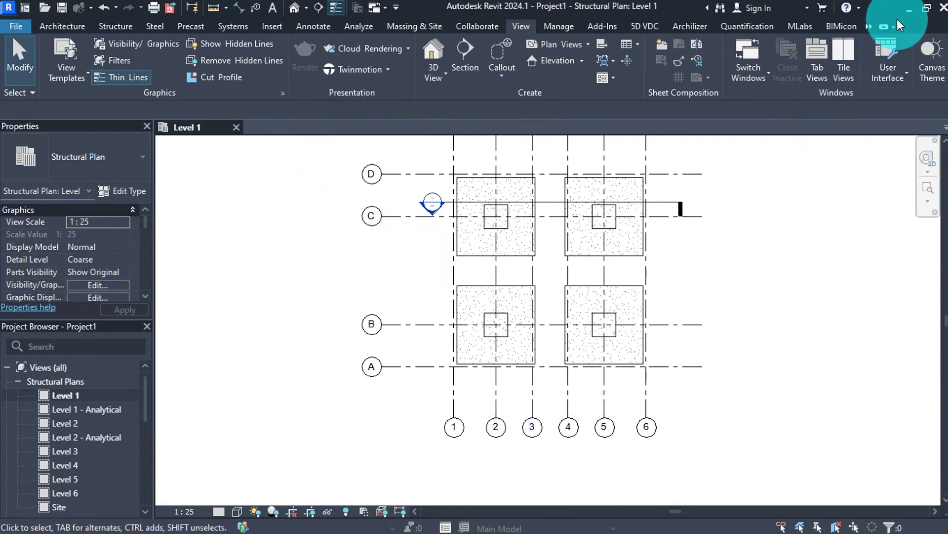